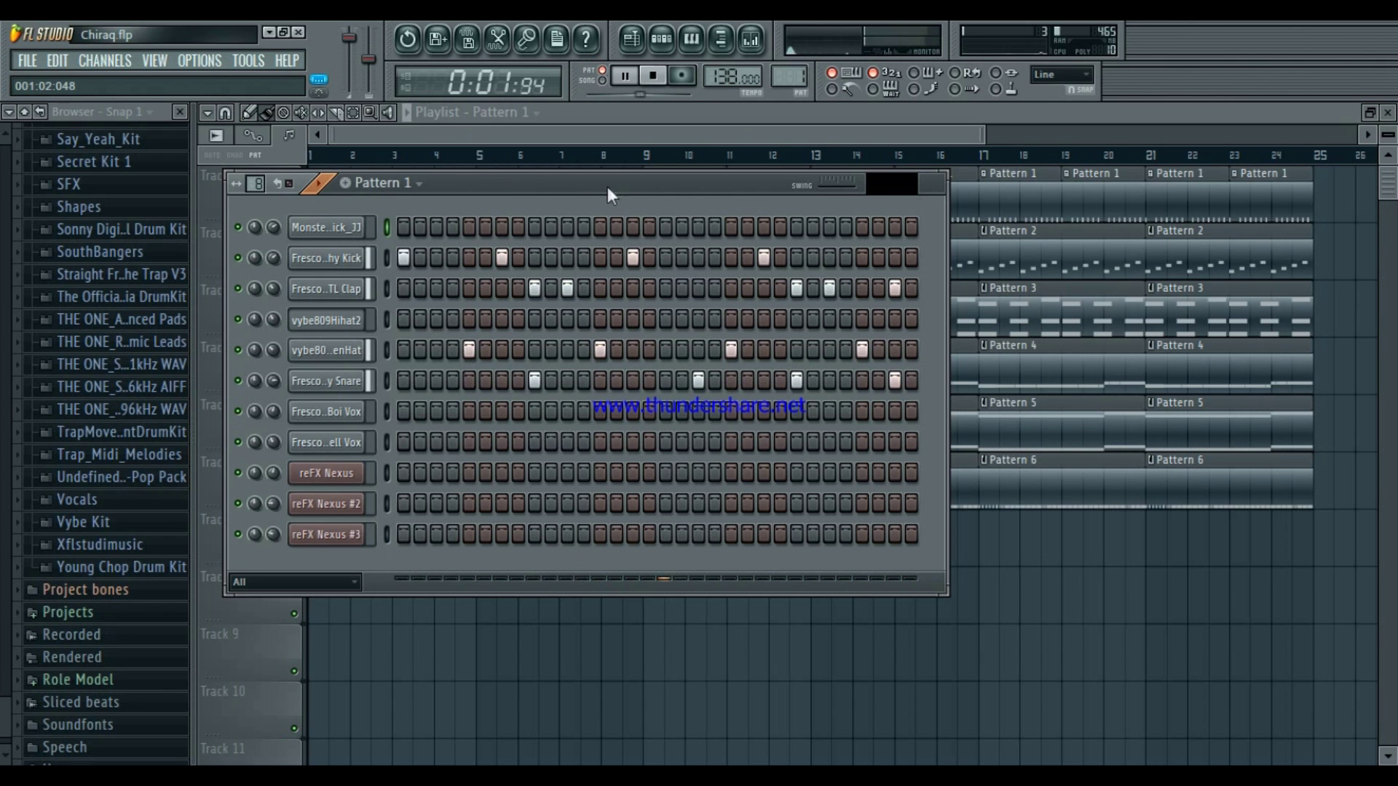
Stop Pattern 1, and audition Pattern 2 and Pattern 3 one after the other
key("space")
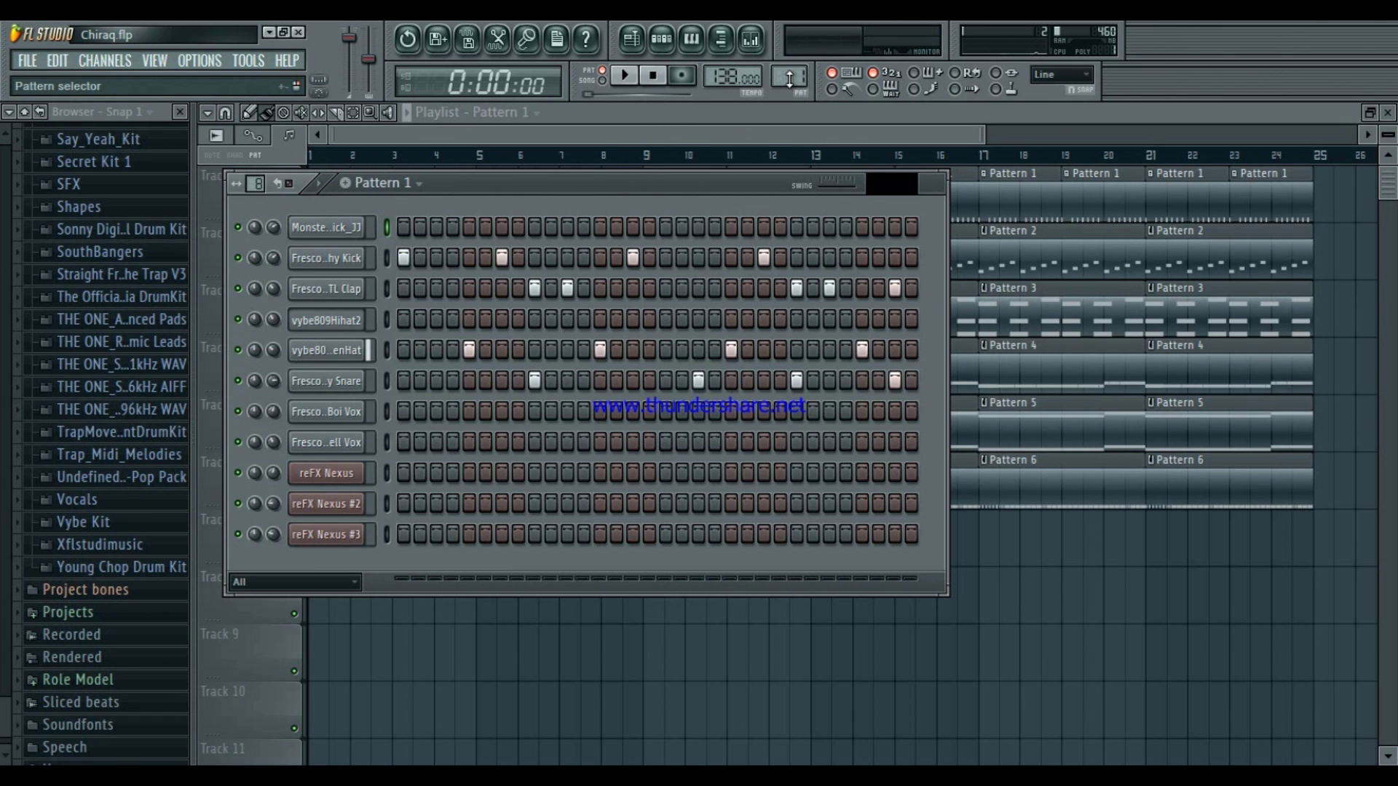
scroll(788, 77, "up", 1)
key("space")
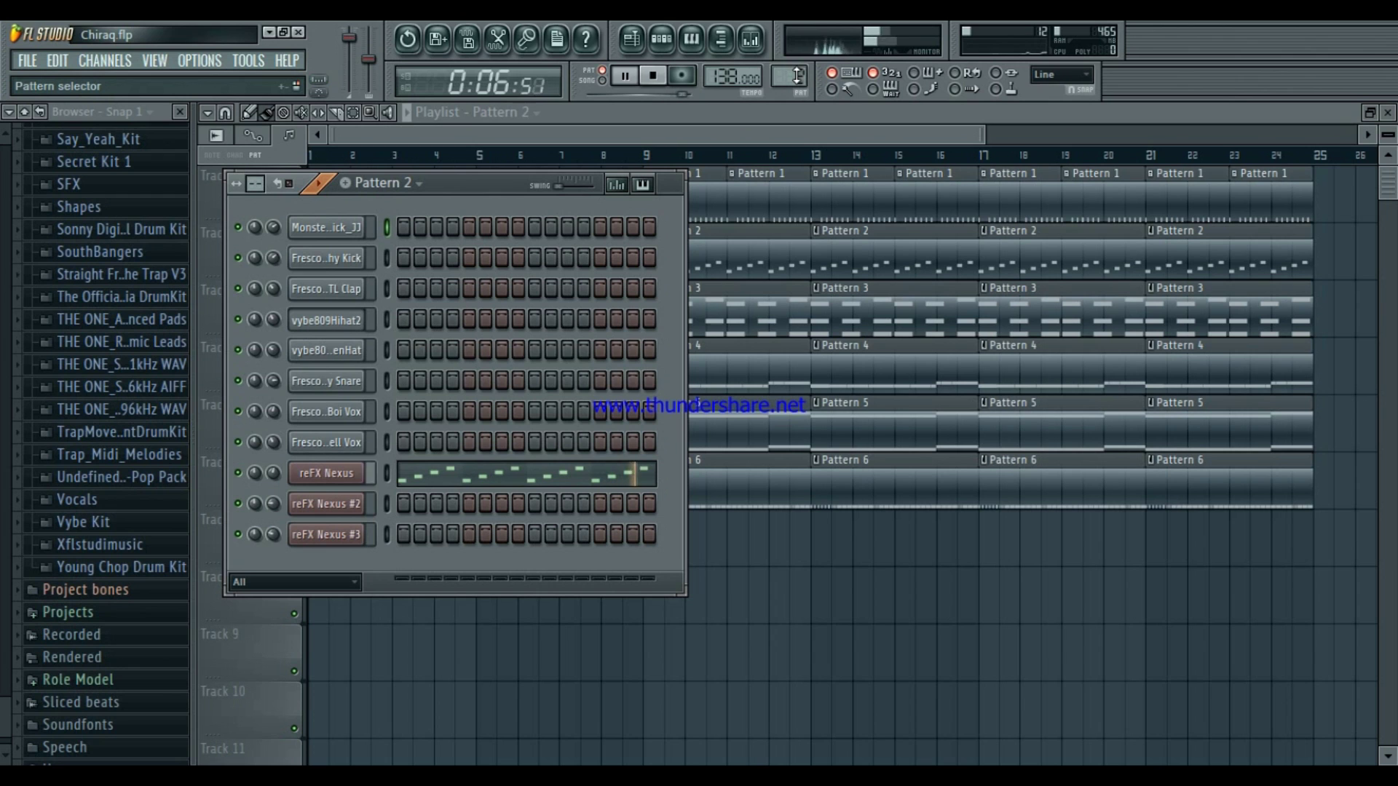
key("space")
scroll(796, 76, "up", 1)
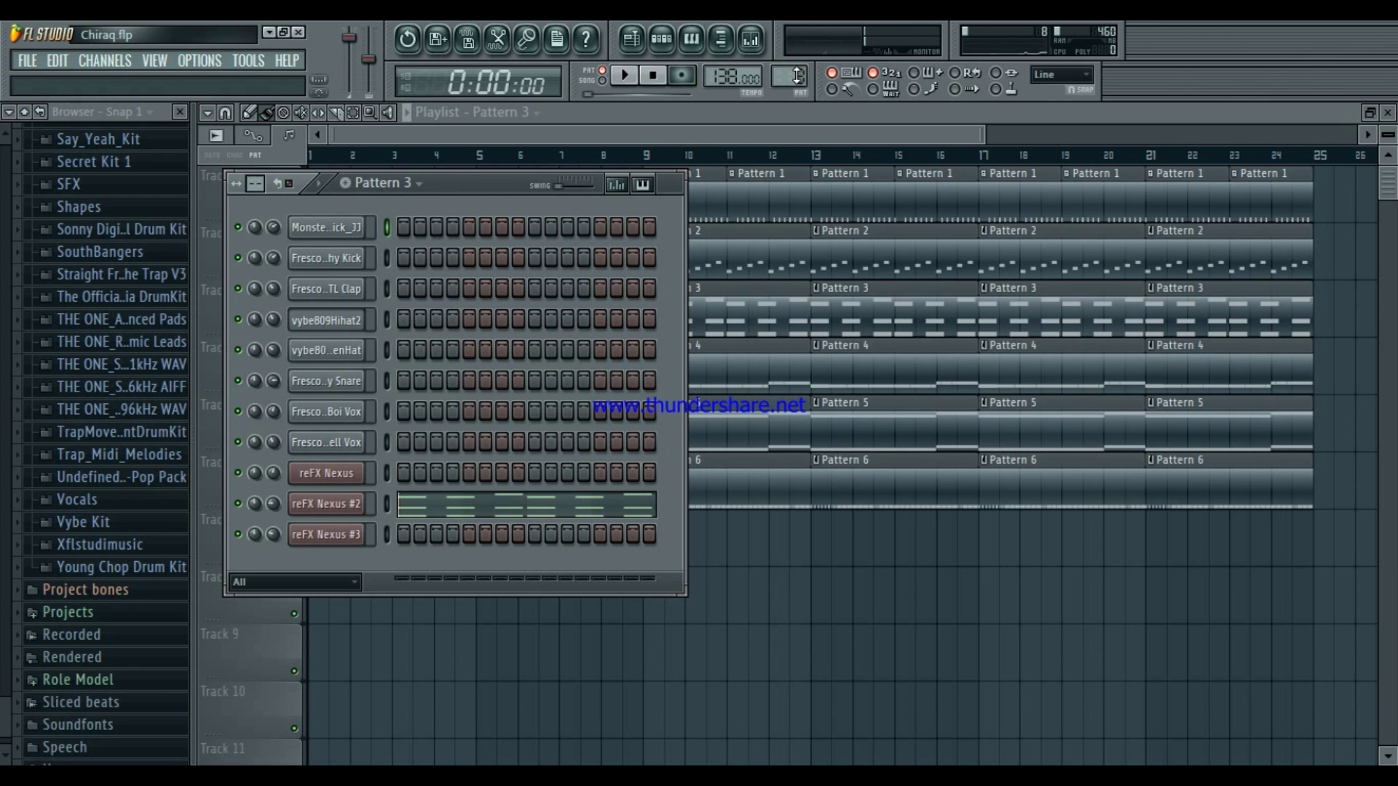
key("space")
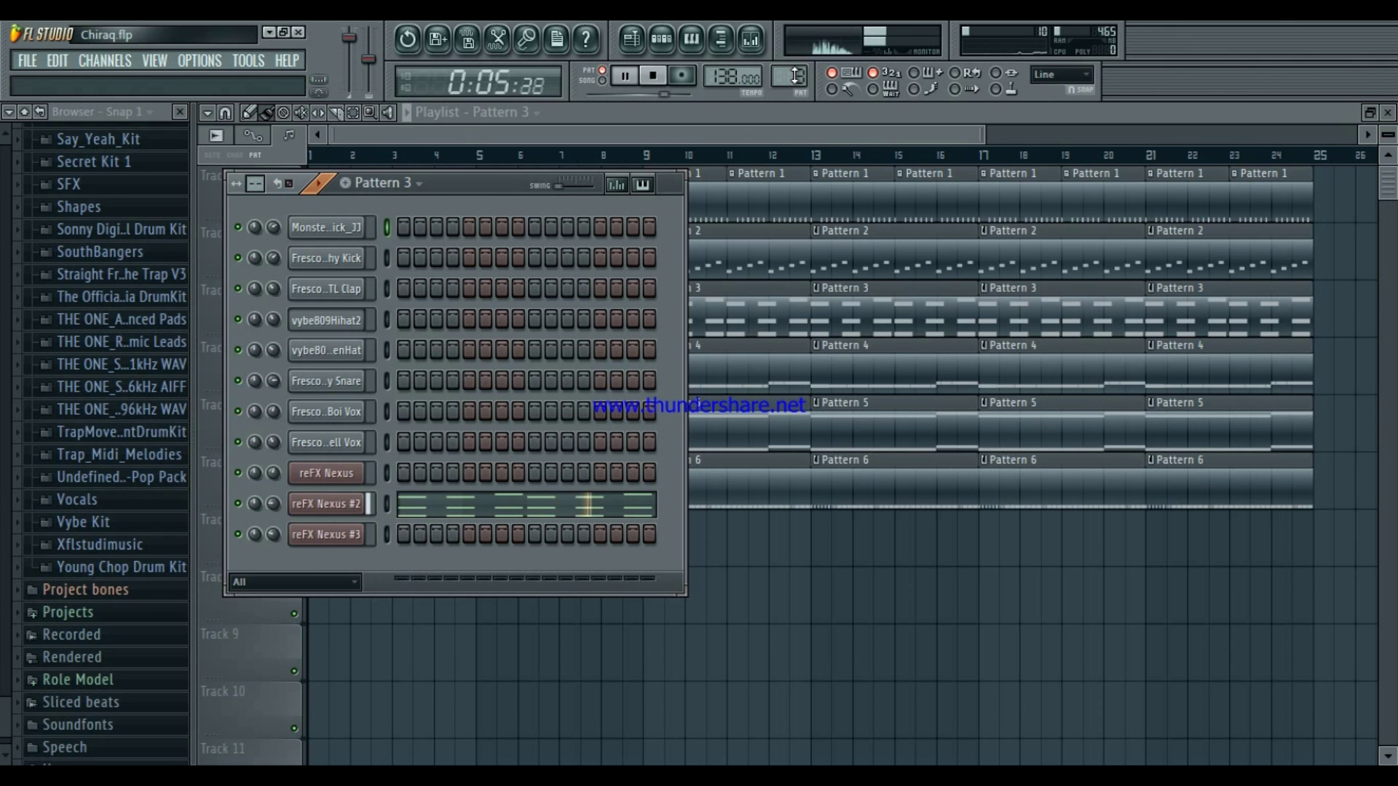
key("space")
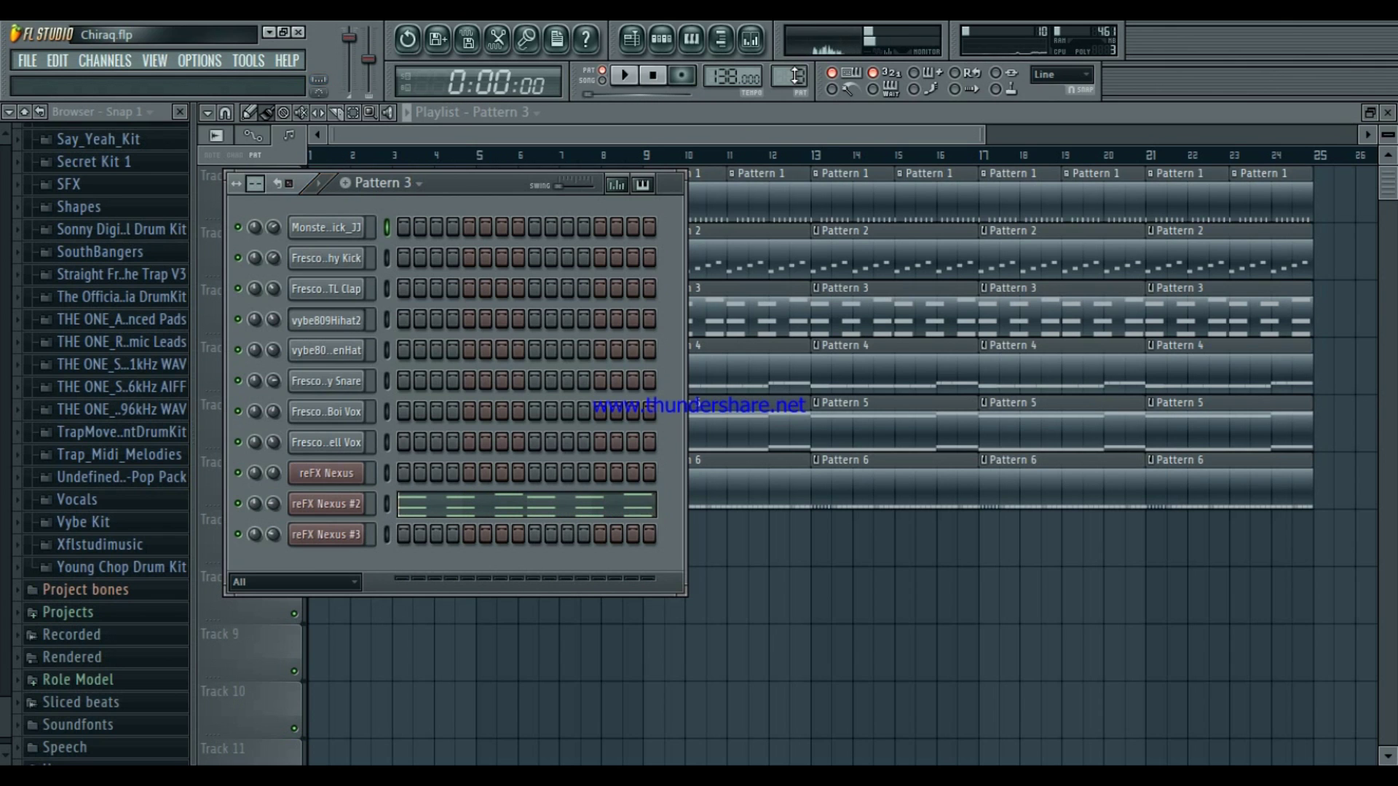
Audition Pattern 4 and Pattern 6 on their own, passing over Pattern 5
scroll(794, 74, "up", 1)
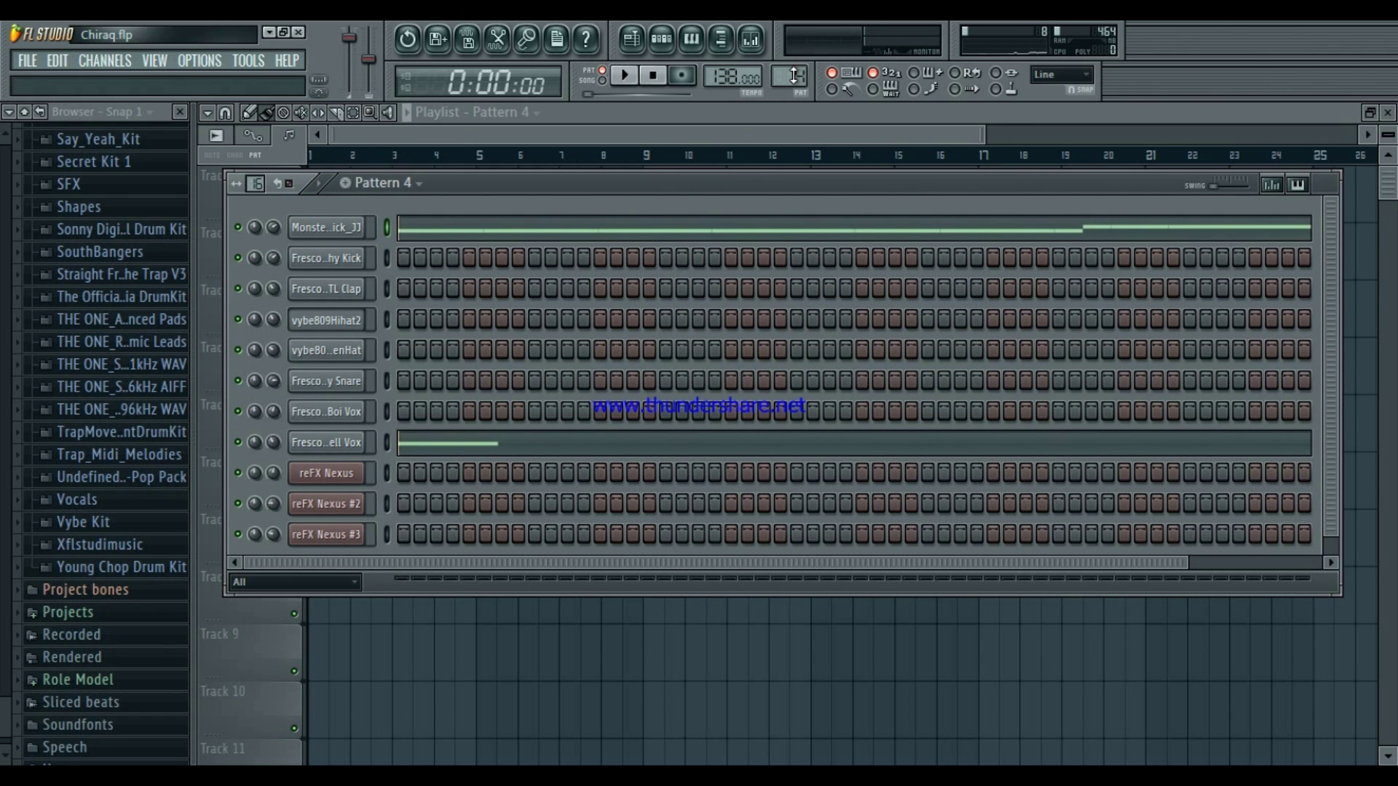
key("space")
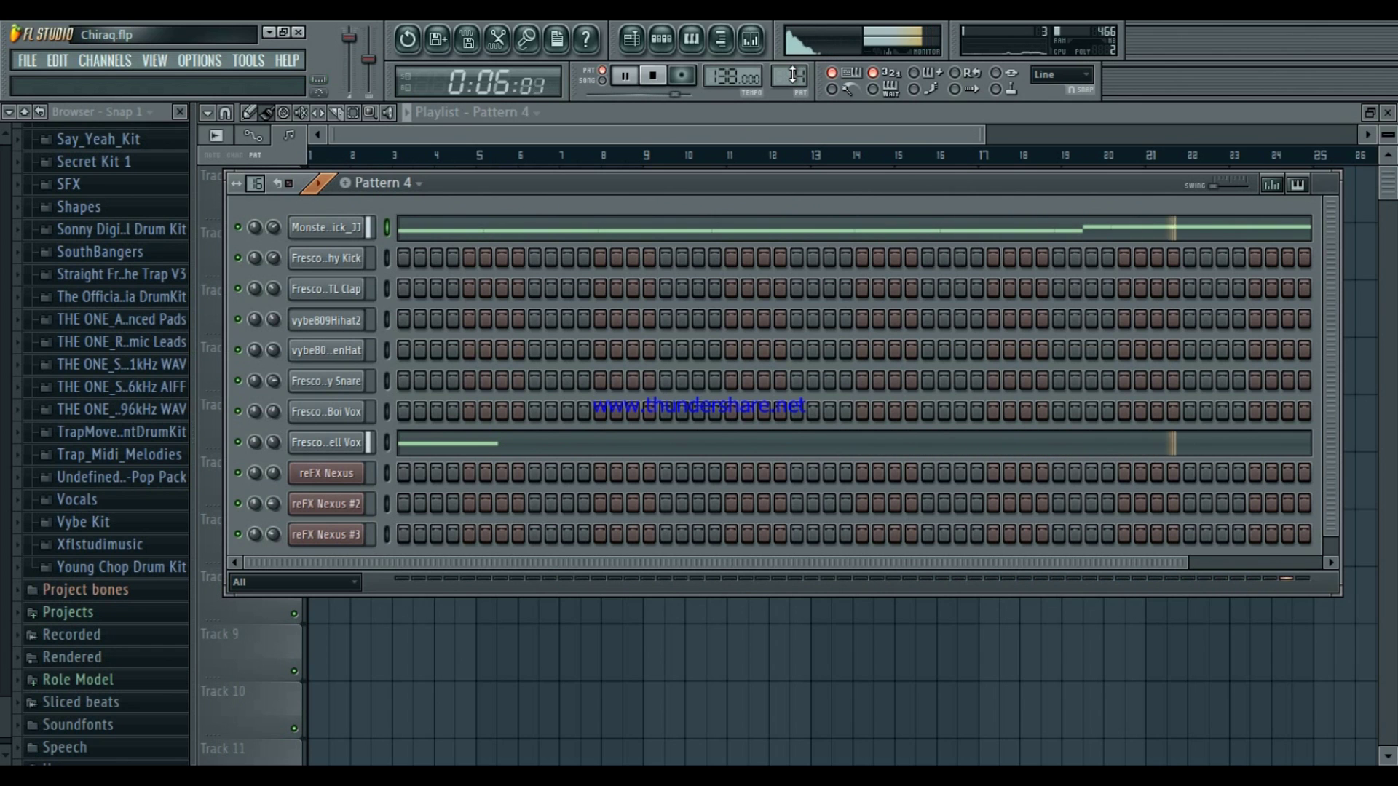
key("space")
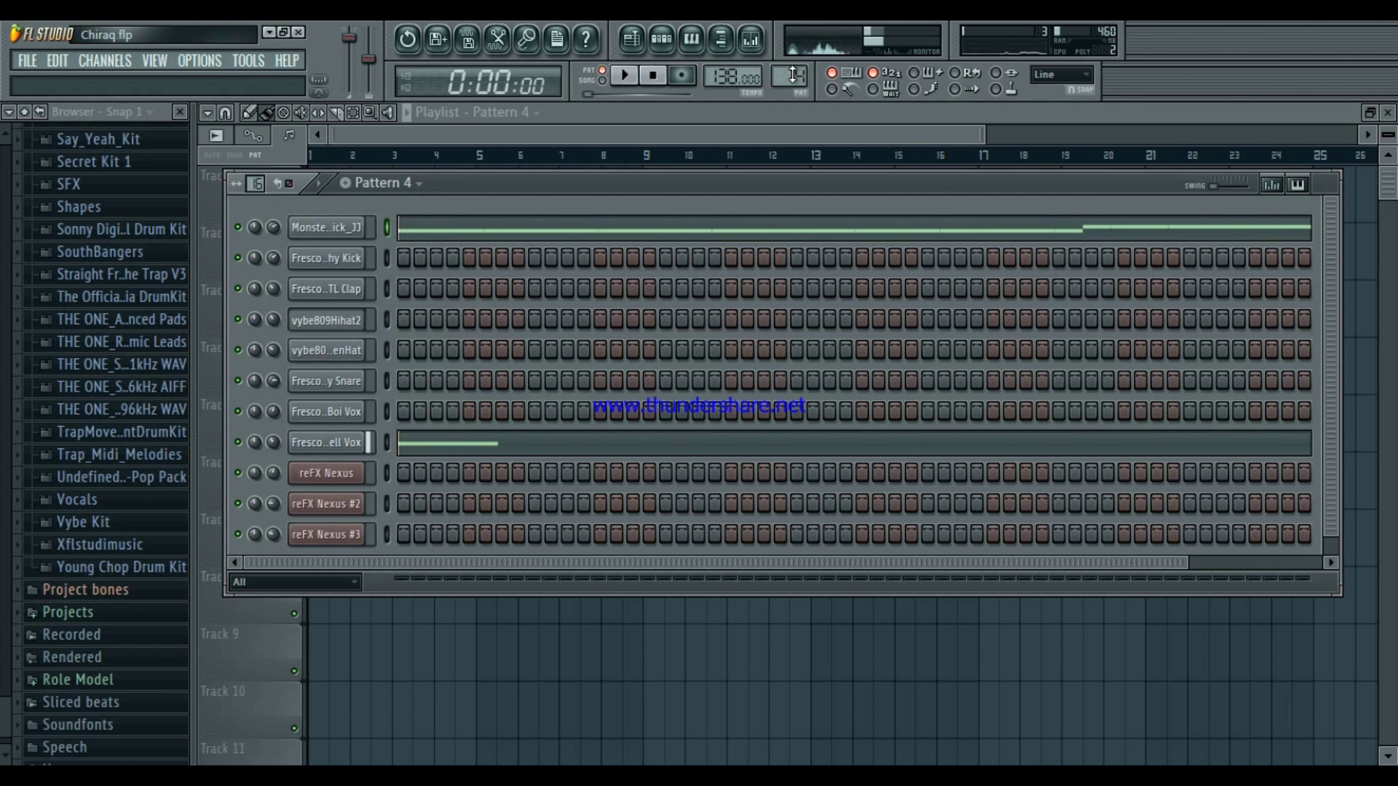
scroll(794, 75, "up", 1)
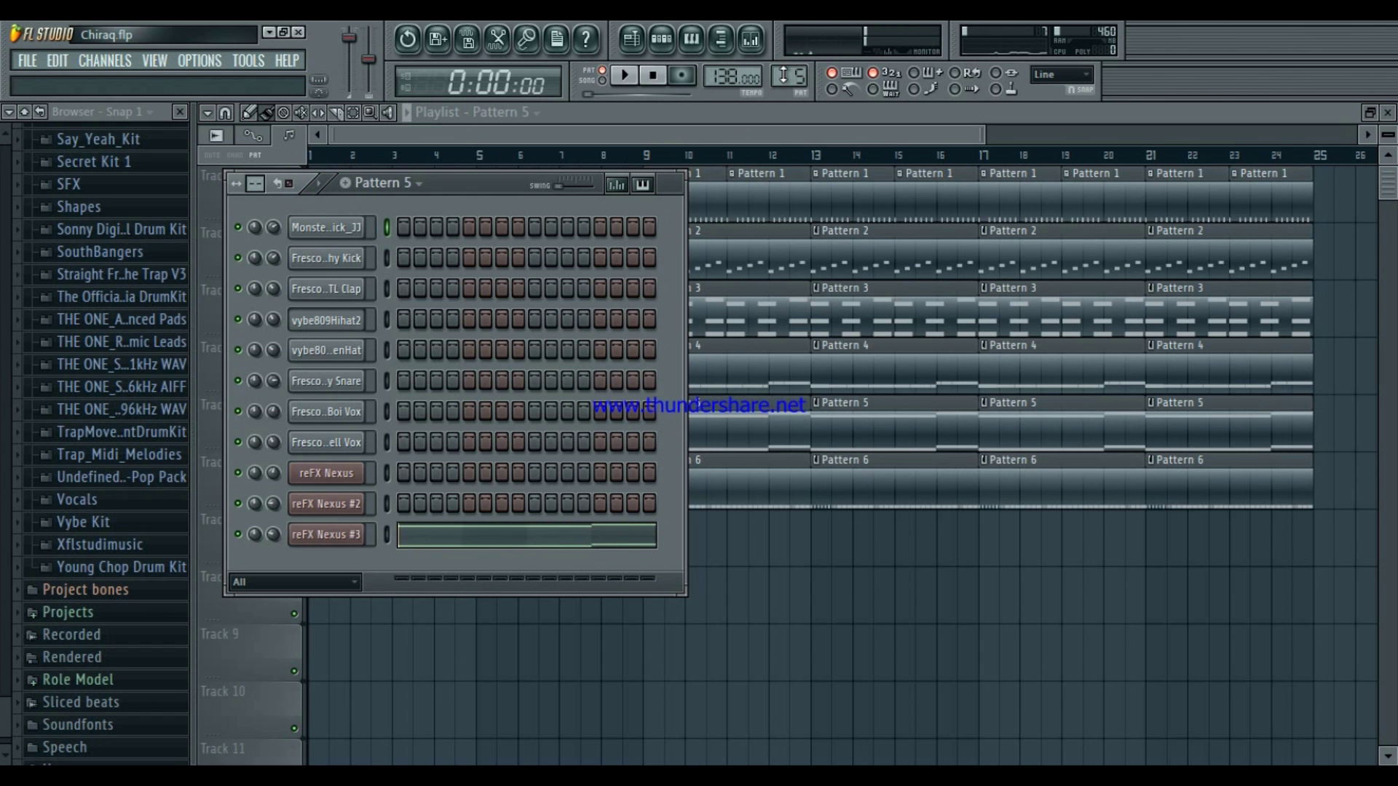
scroll(784, 74, "up", 1)
key("space")
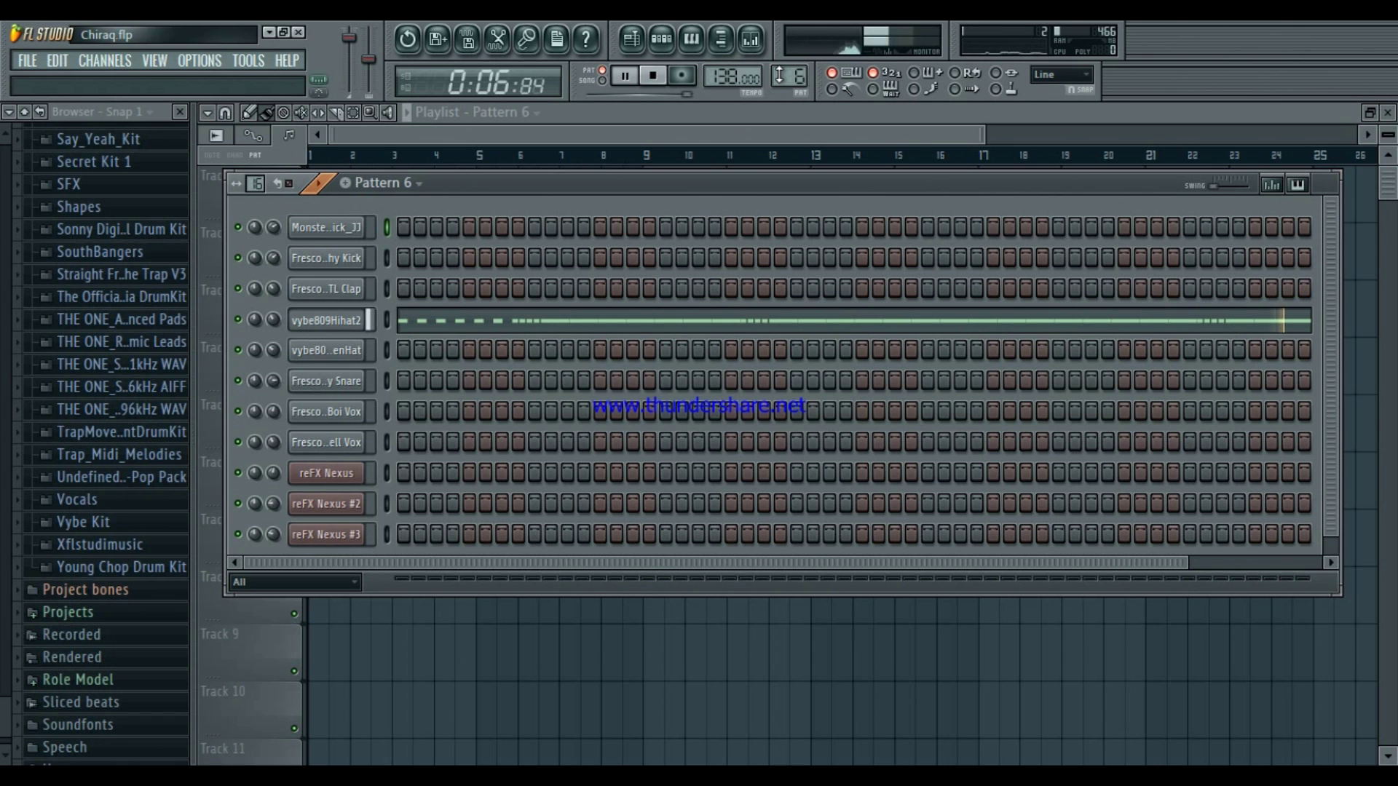
Save the project and switch playback to song mode with the empty Pattern 7 selected
key("ctrl+s")
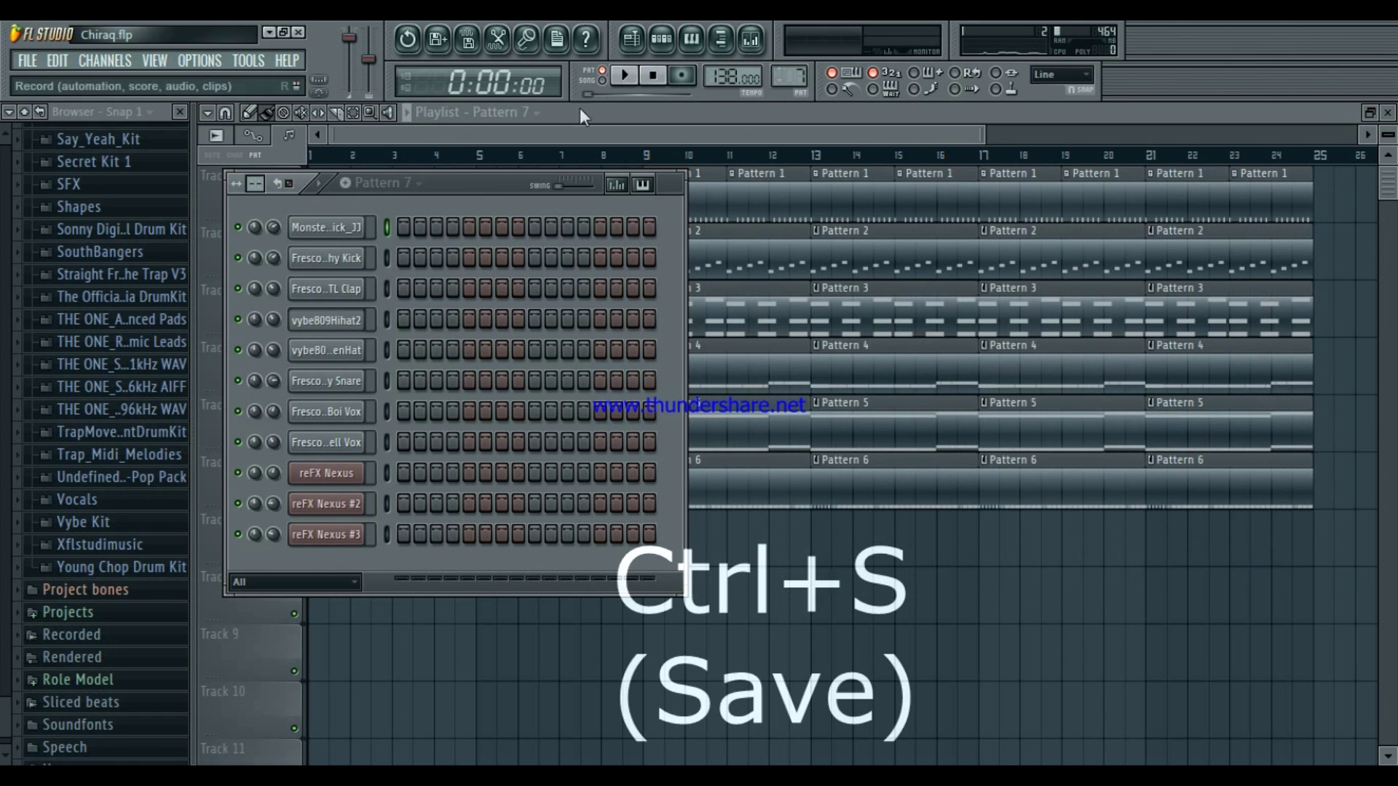
left_click(630, 40)
left_click(602, 81)
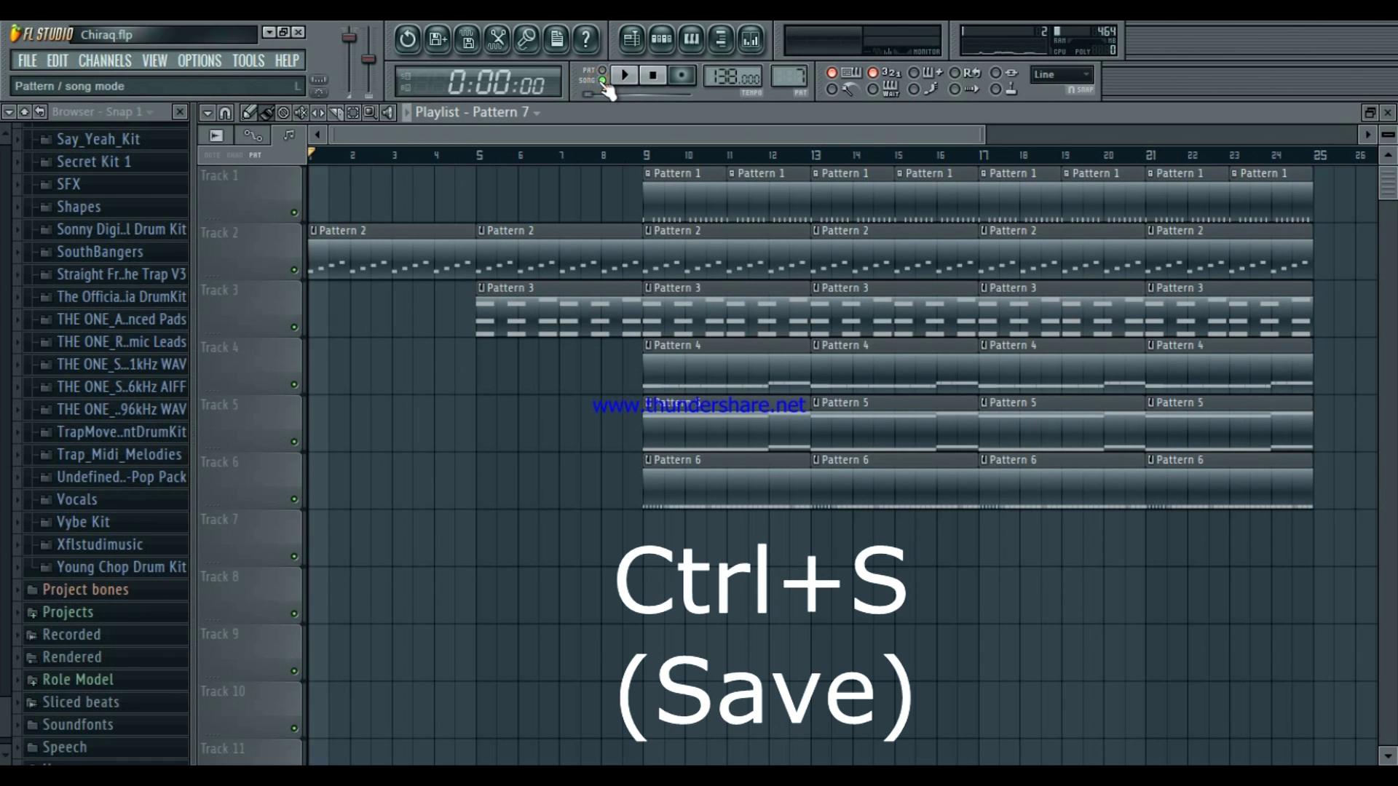
Play the arrangement and slightly lower the mixer volume fader of reFX Nexus #3
key("space")
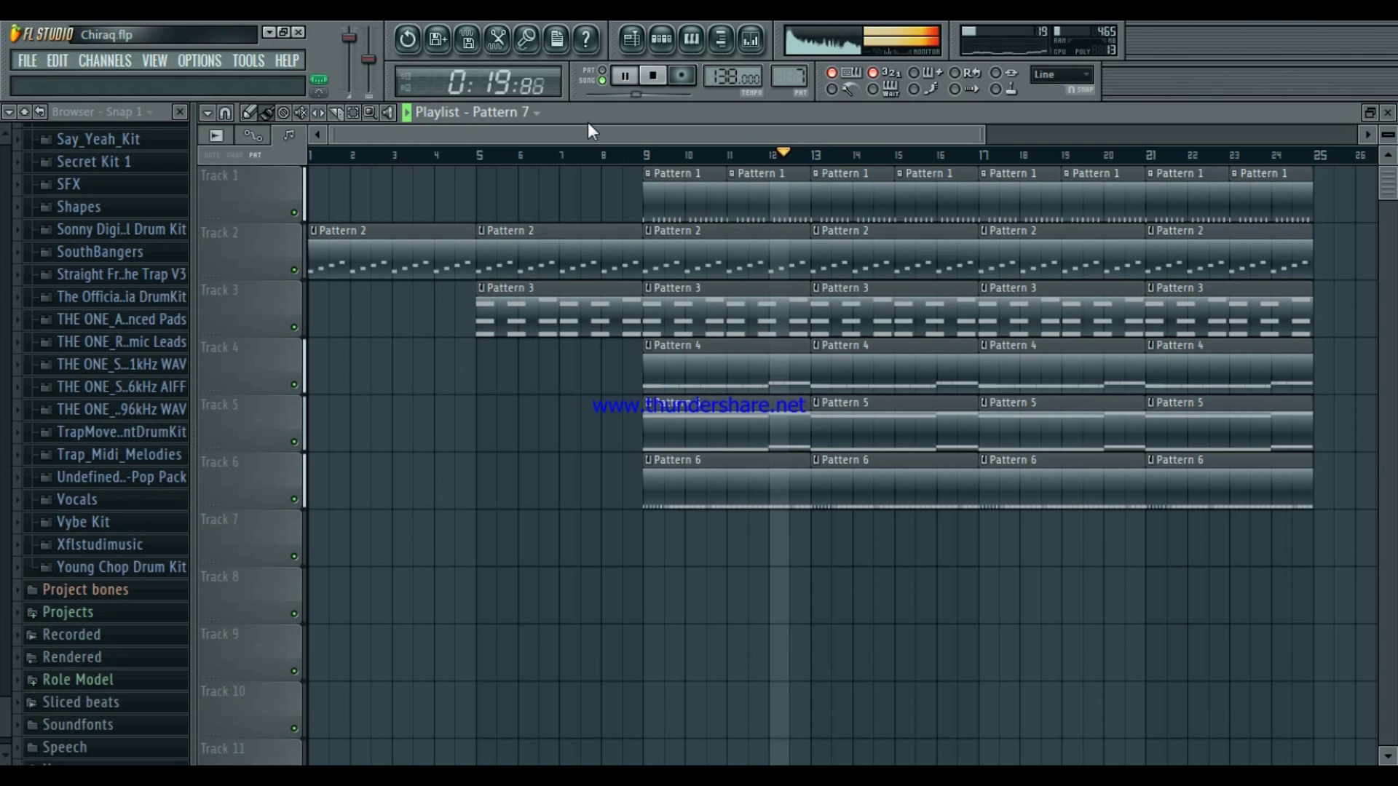
left_click(760, 48)
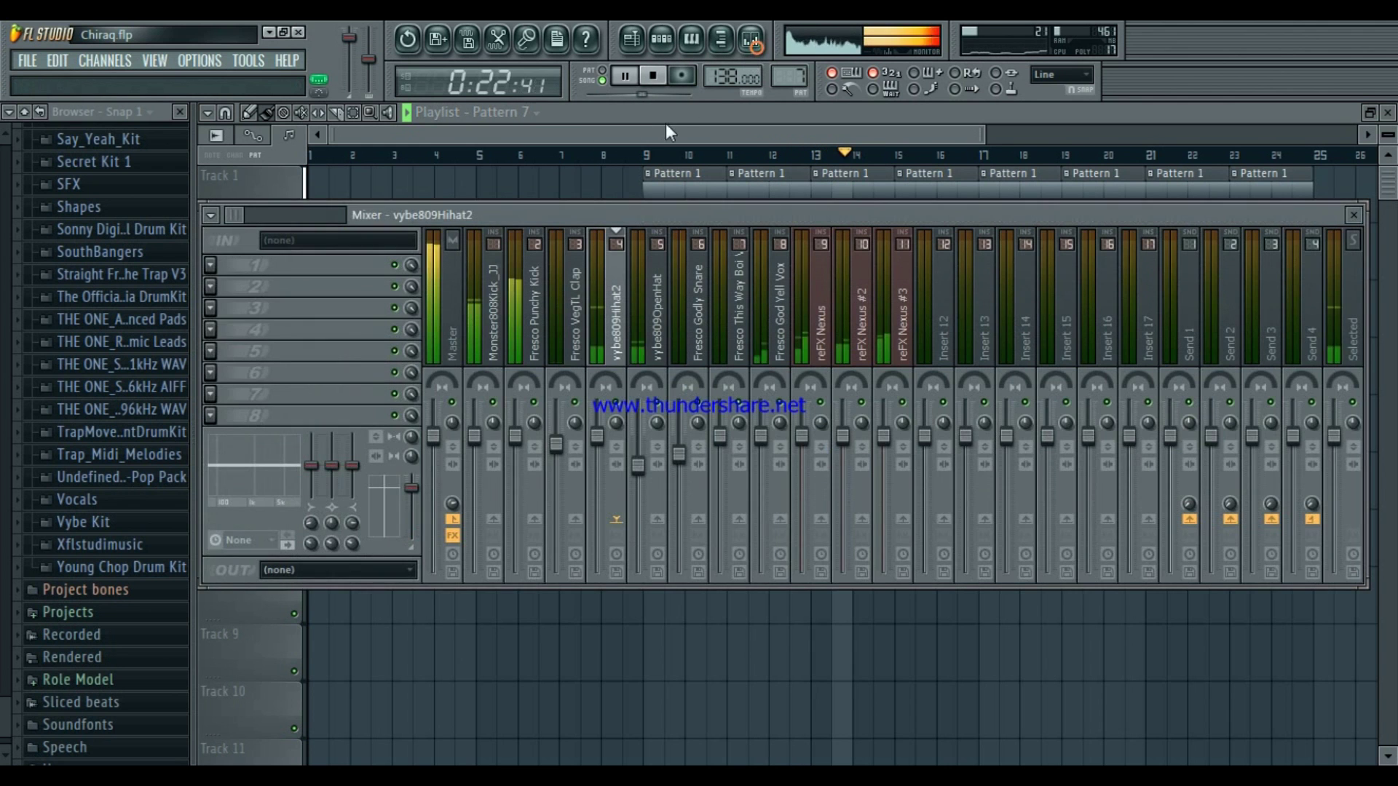
left_click(902, 402)
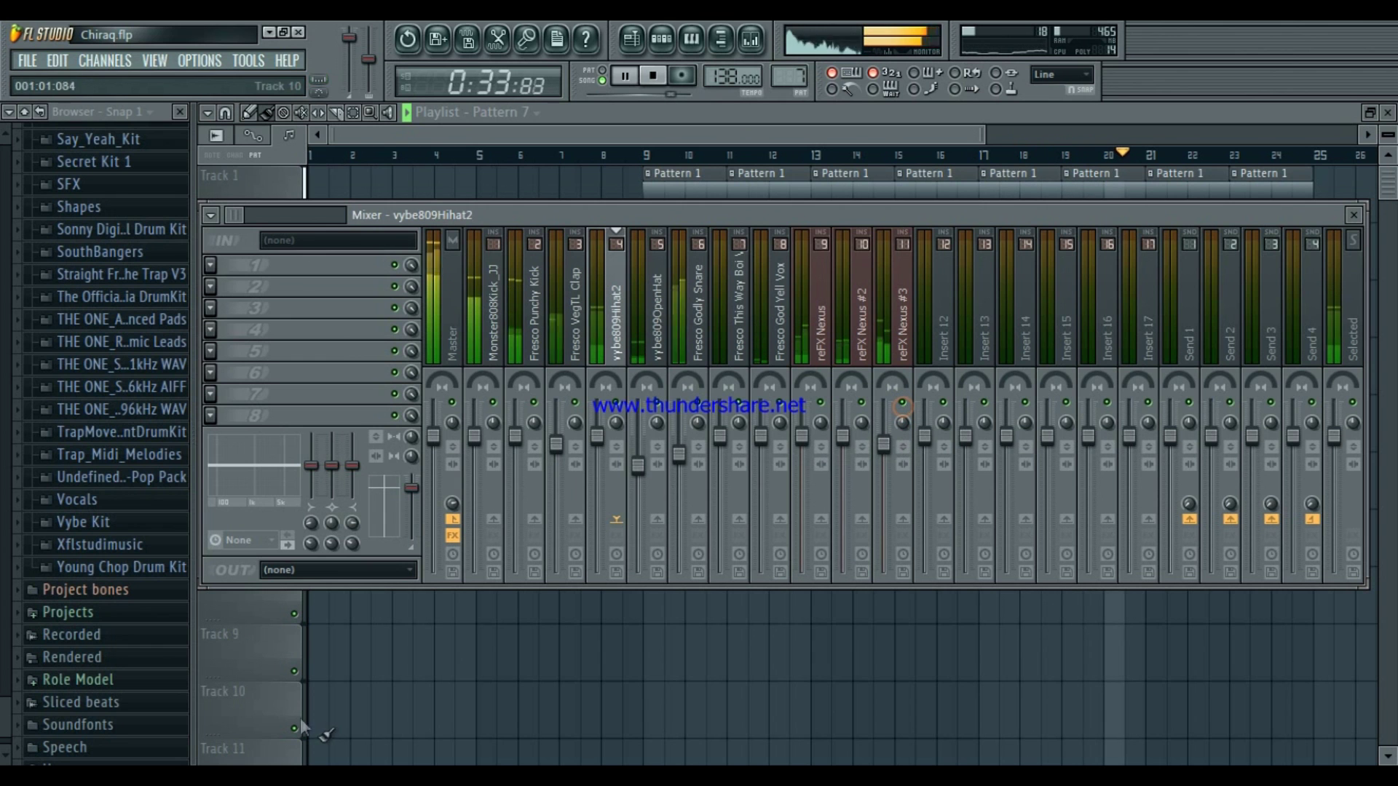
left_click(242, 639)
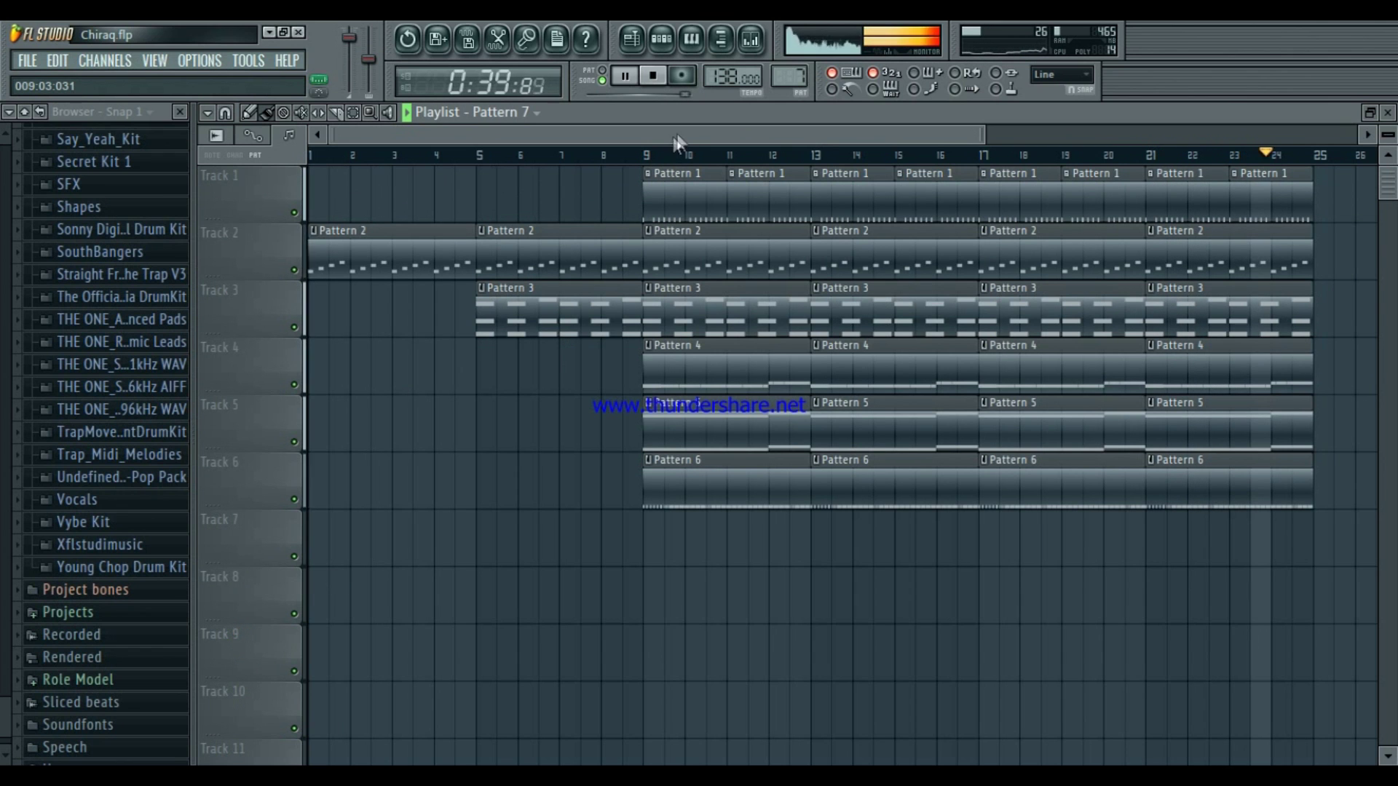
key("space")
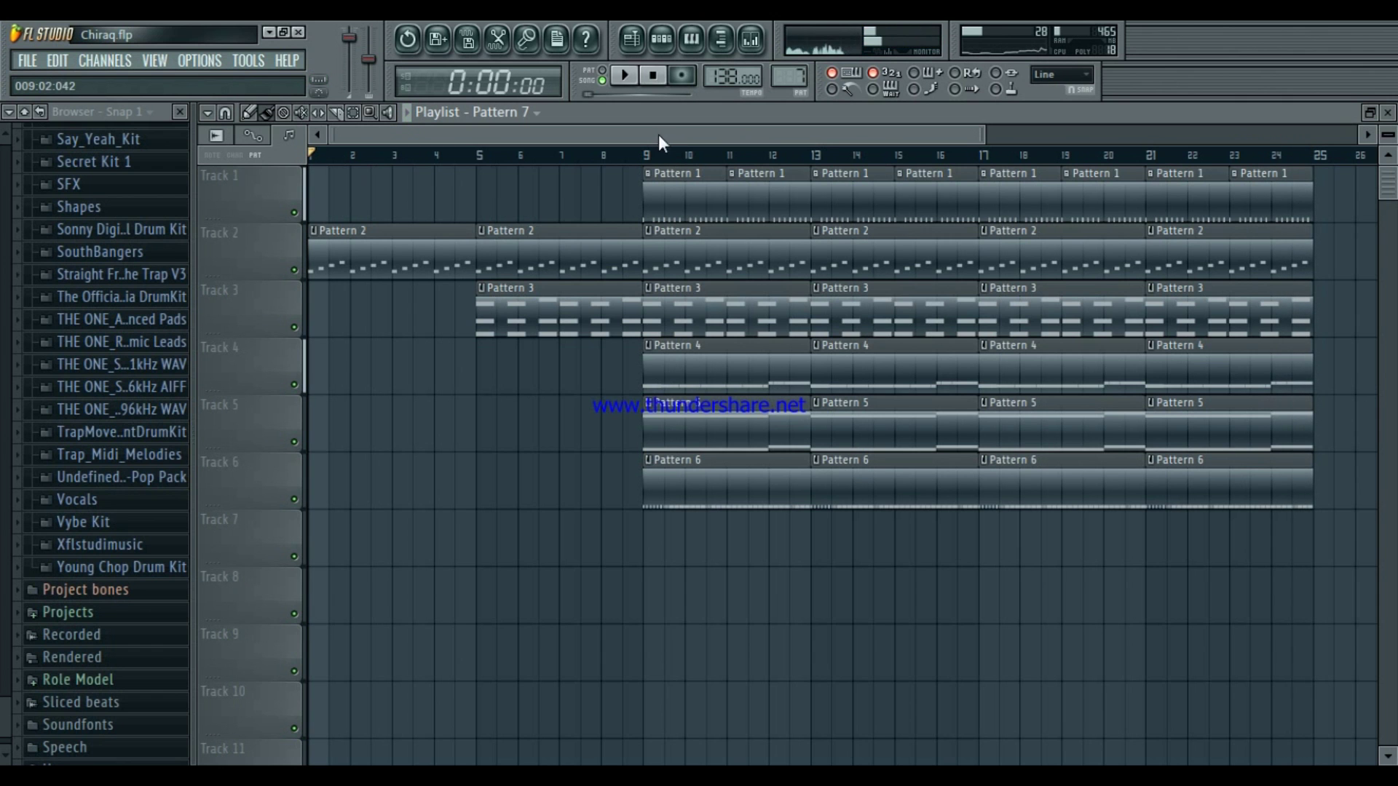
Audition vybe36snare and the vybeSnare1 to vybeSnare5 samples from the Vybe Kit folder
left_click(102, 522)
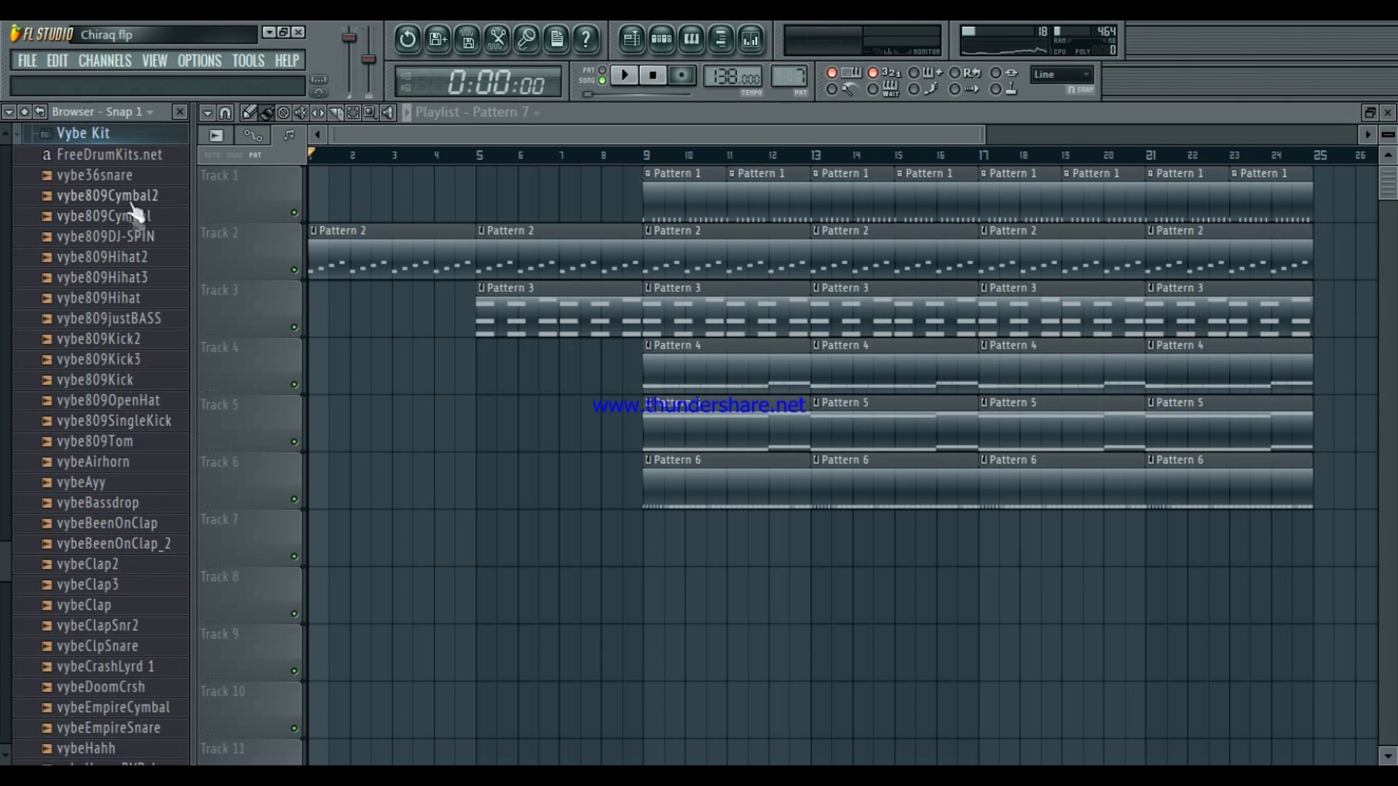
left_click(134, 175)
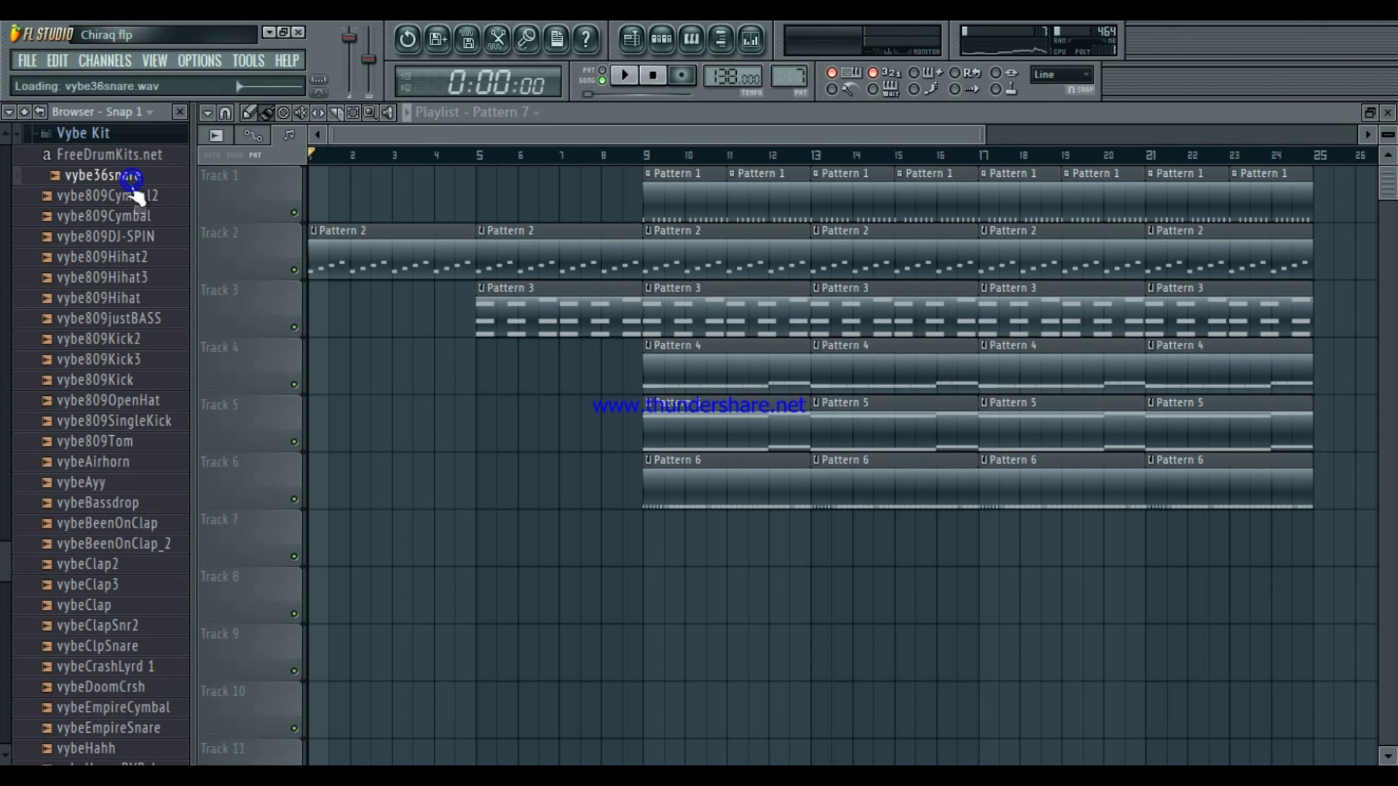
left_click_drag(2, 557, 3, 697)
left_click(146, 591)
left_click(102, 610)
left_click(108, 630)
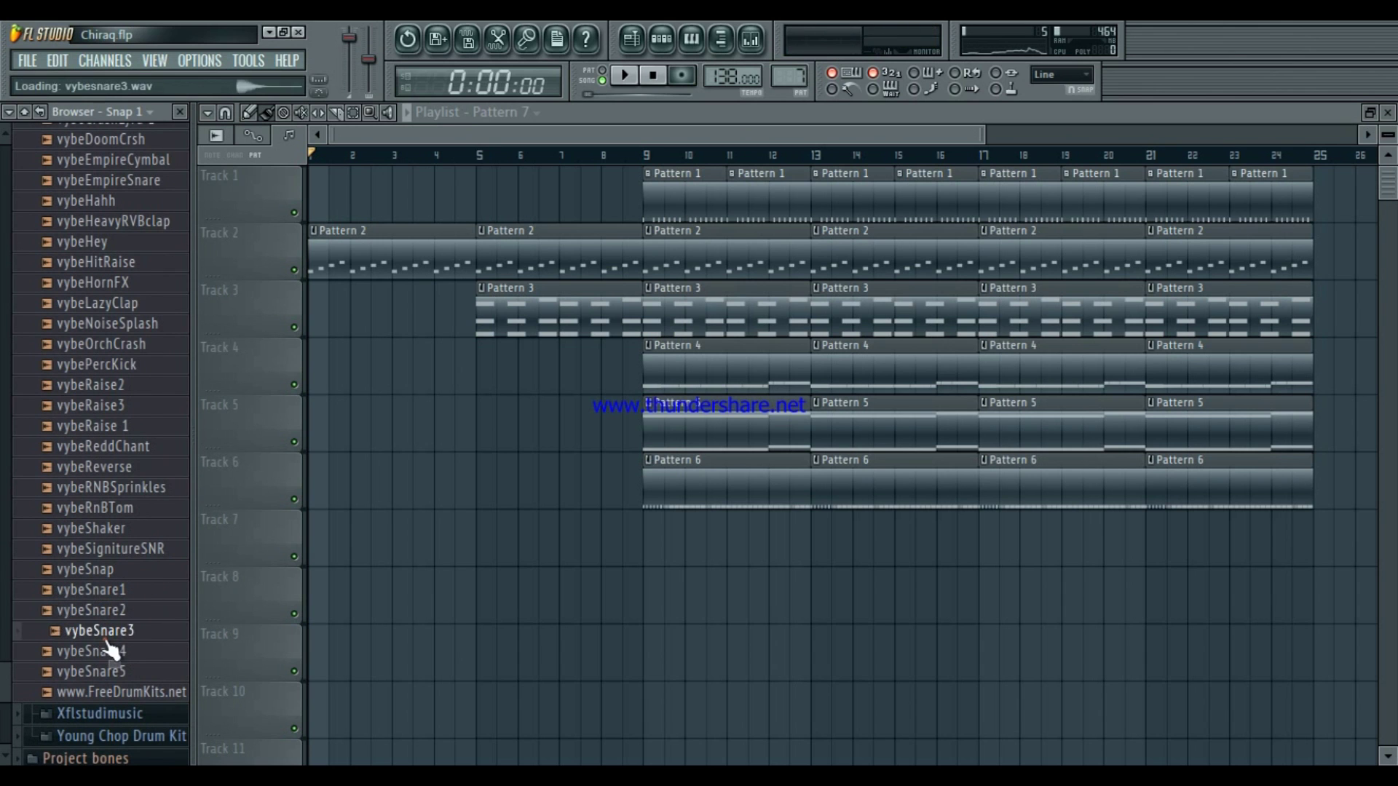
left_click(113, 652)
left_click(116, 671)
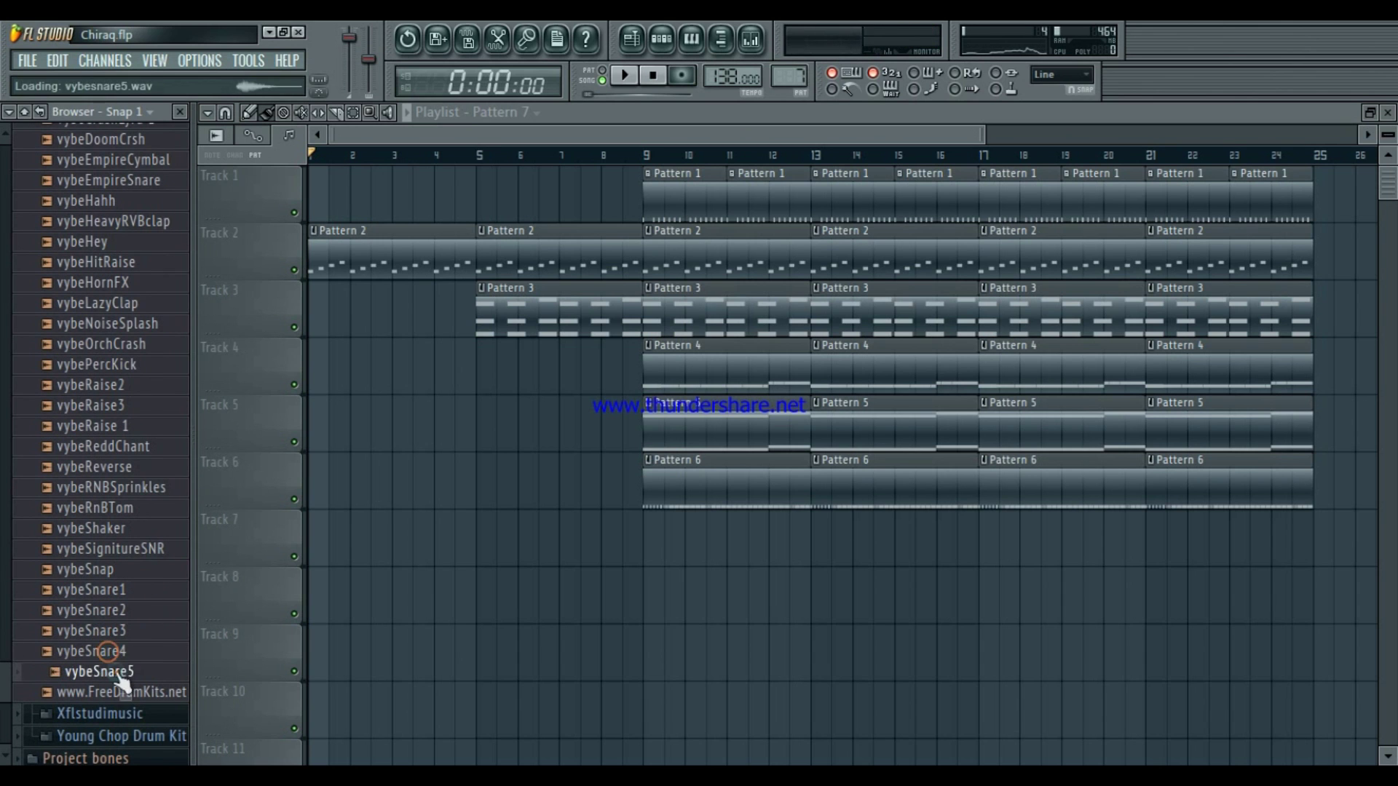
left_click(129, 616)
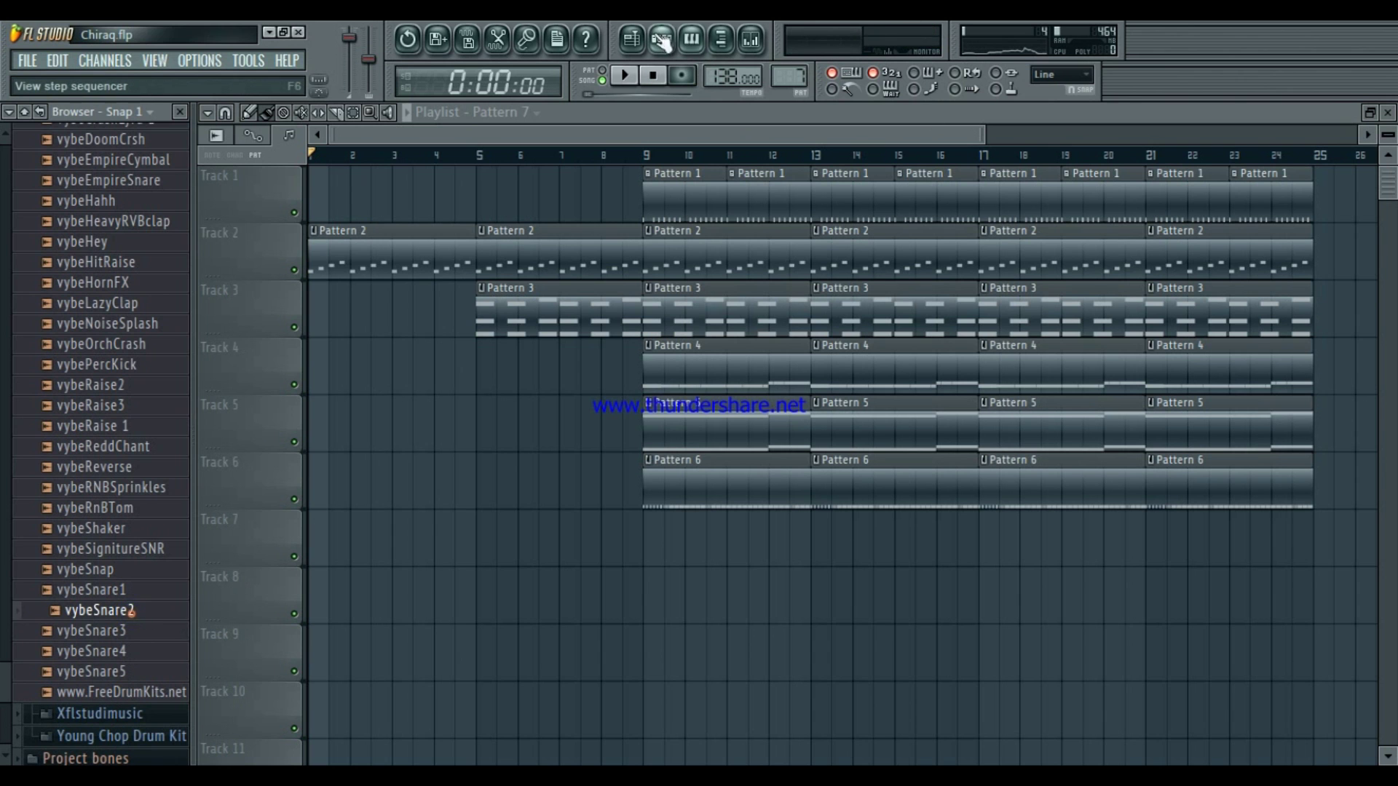
Add the vybeSnare1 sample as a new channel below reFX Nexus #3 in the step sequencer
left_click(661, 41)
left_click(149, 594)
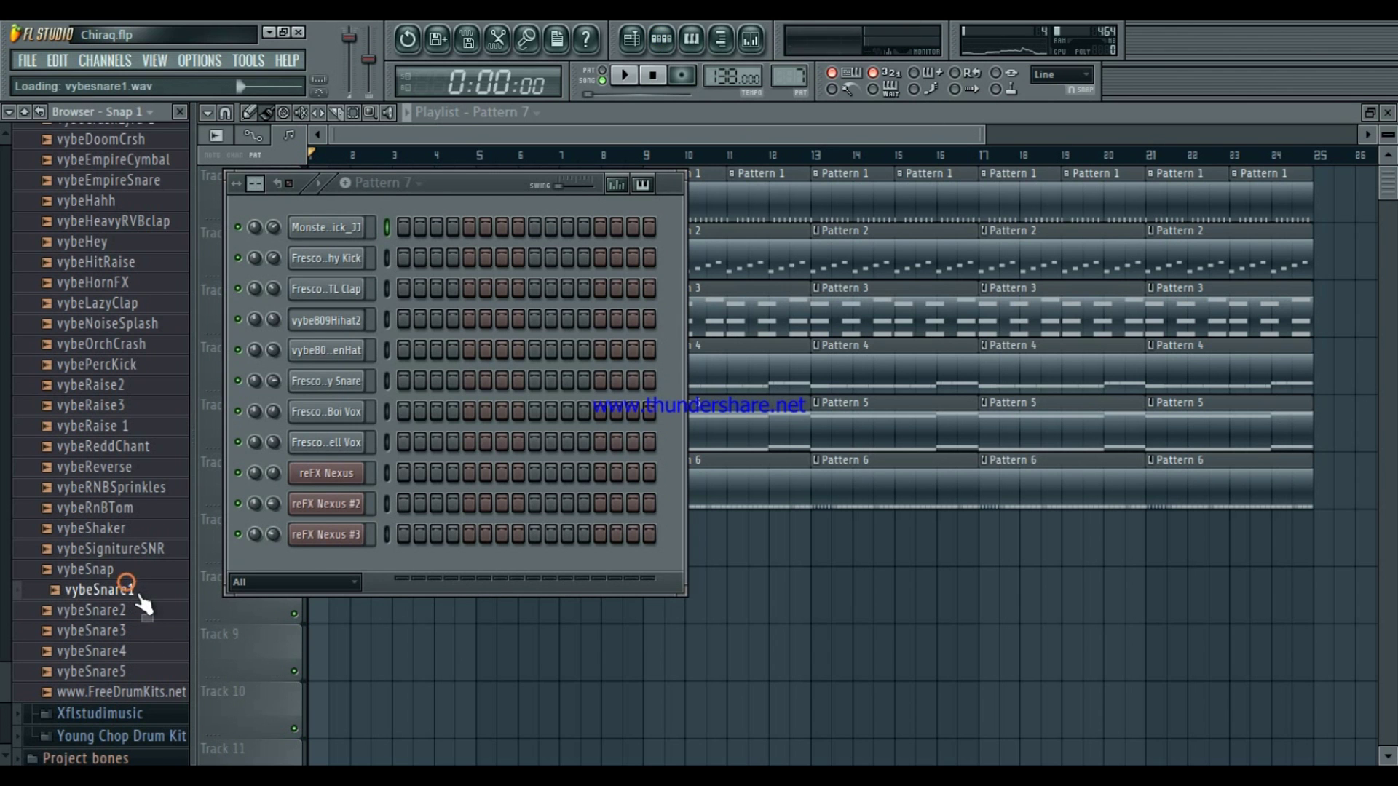
left_click_drag(155, 604, 318, 568)
left_click(590, 234)
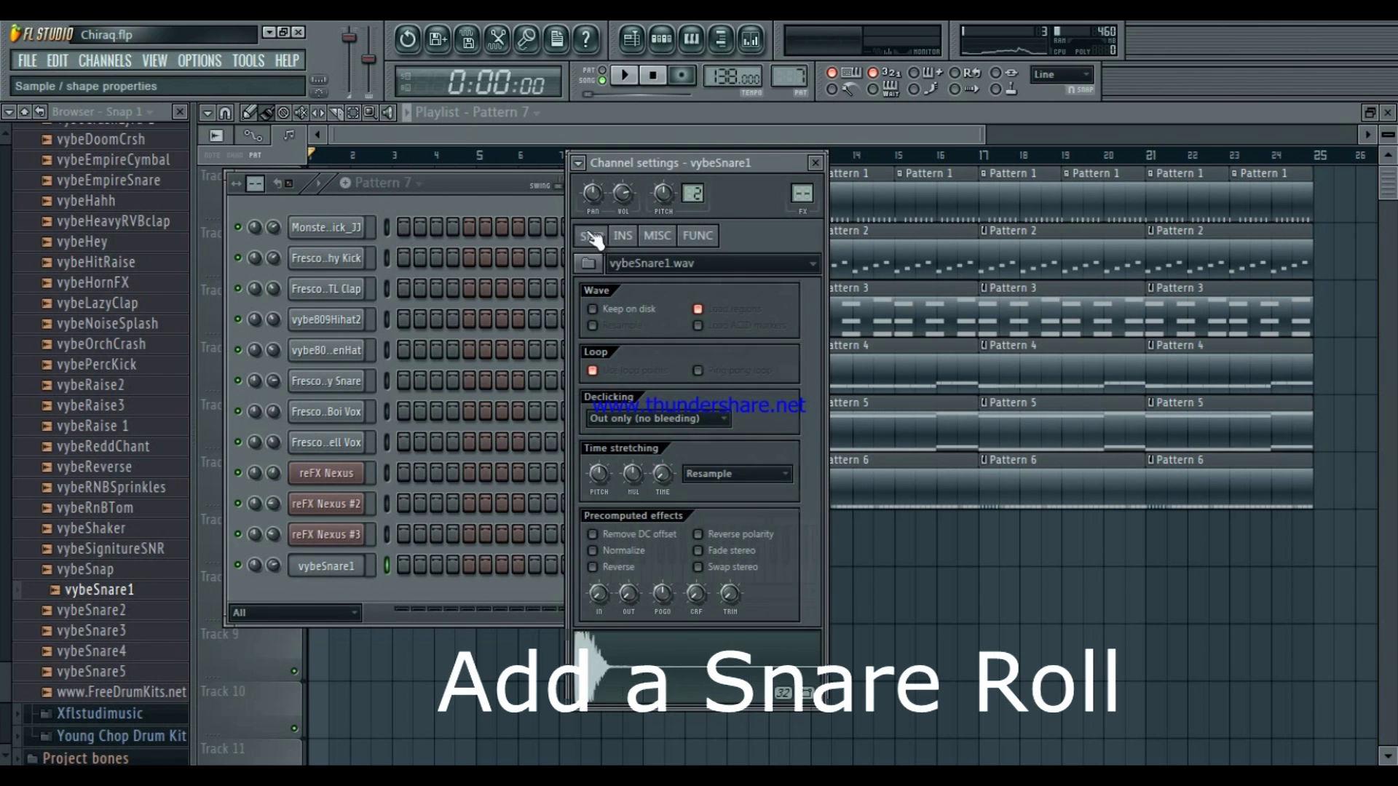
Program a vybeSnare1 roll in Pattern 7 on steps 1, 5, 7, 9, 13, 15 and 16
left_click(349, 582)
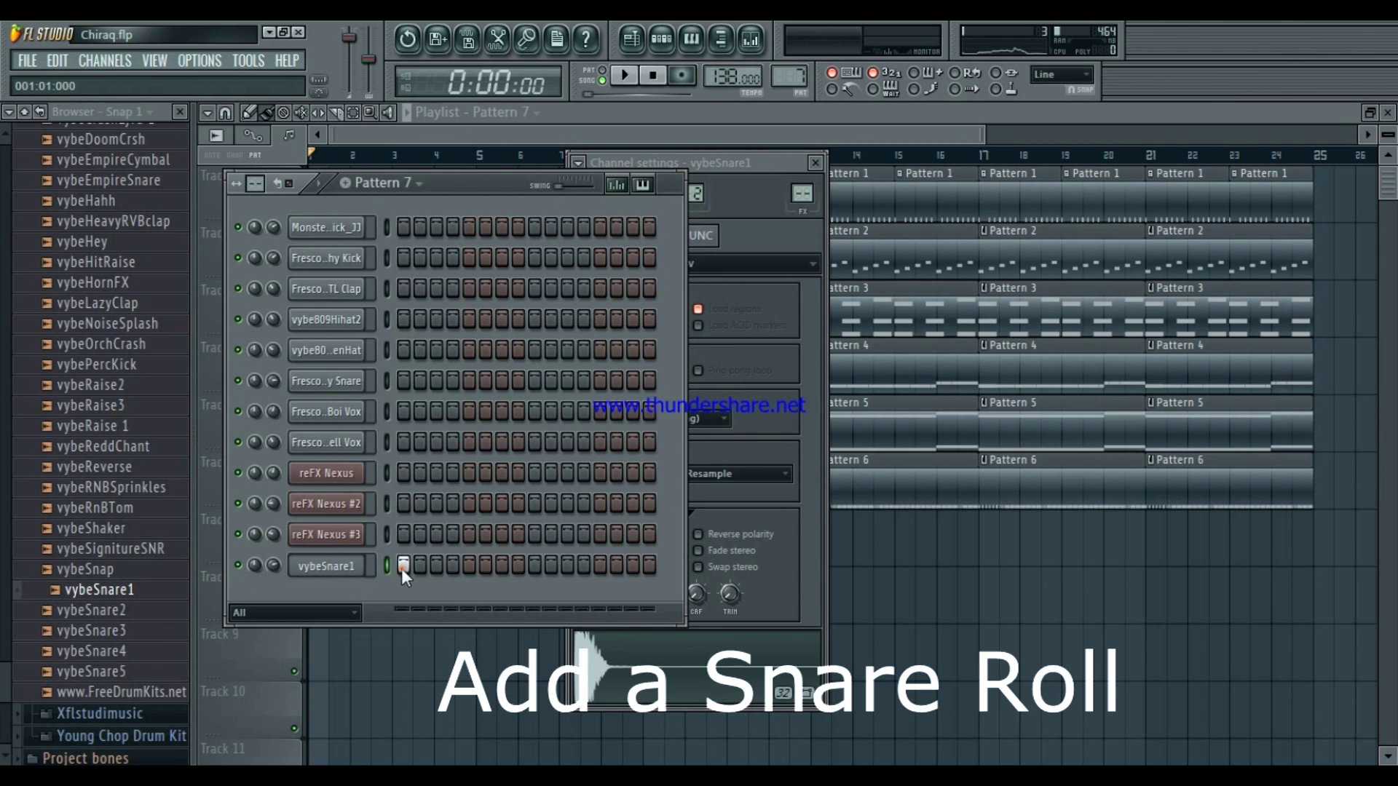
left_click(469, 567)
left_click(500, 567)
left_click(535, 566)
left_click(599, 565)
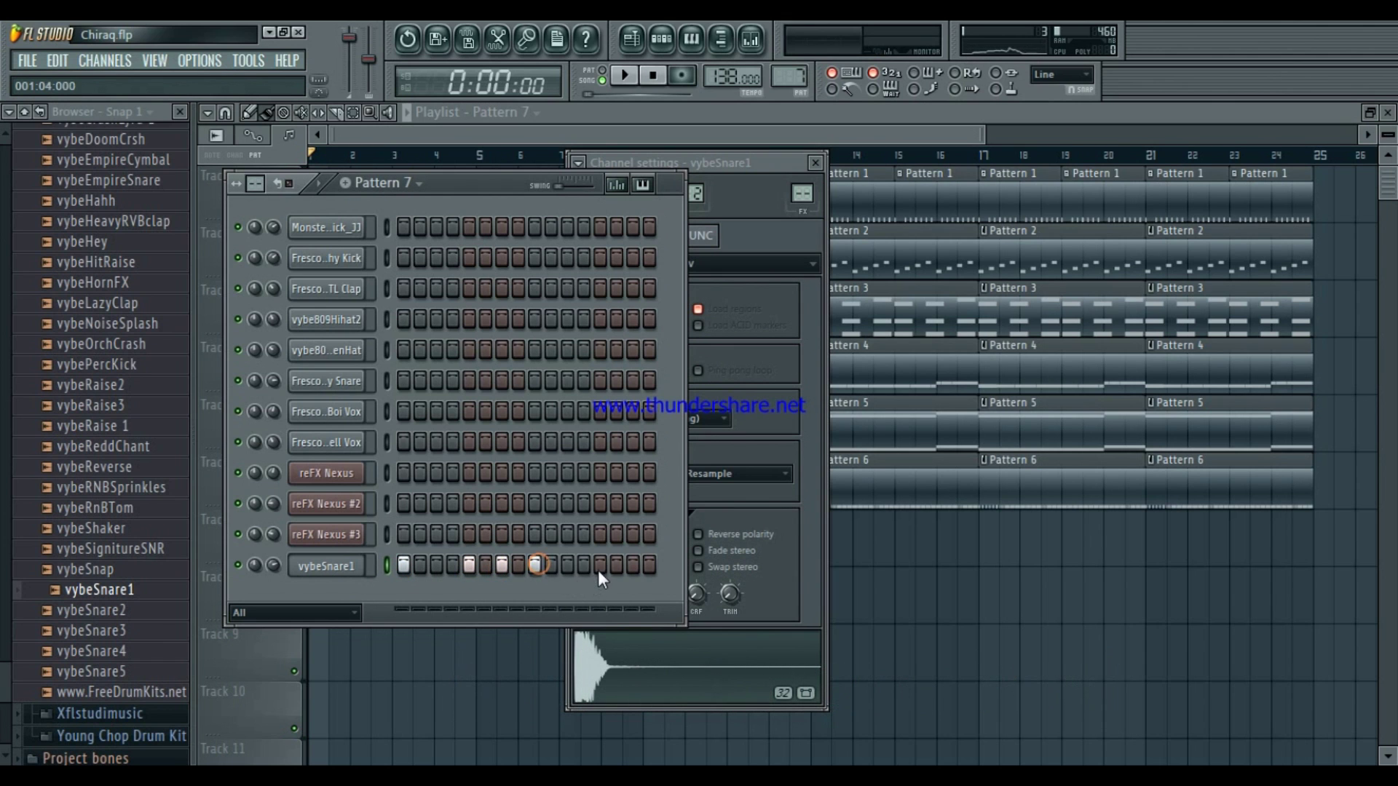
left_click(648, 565)
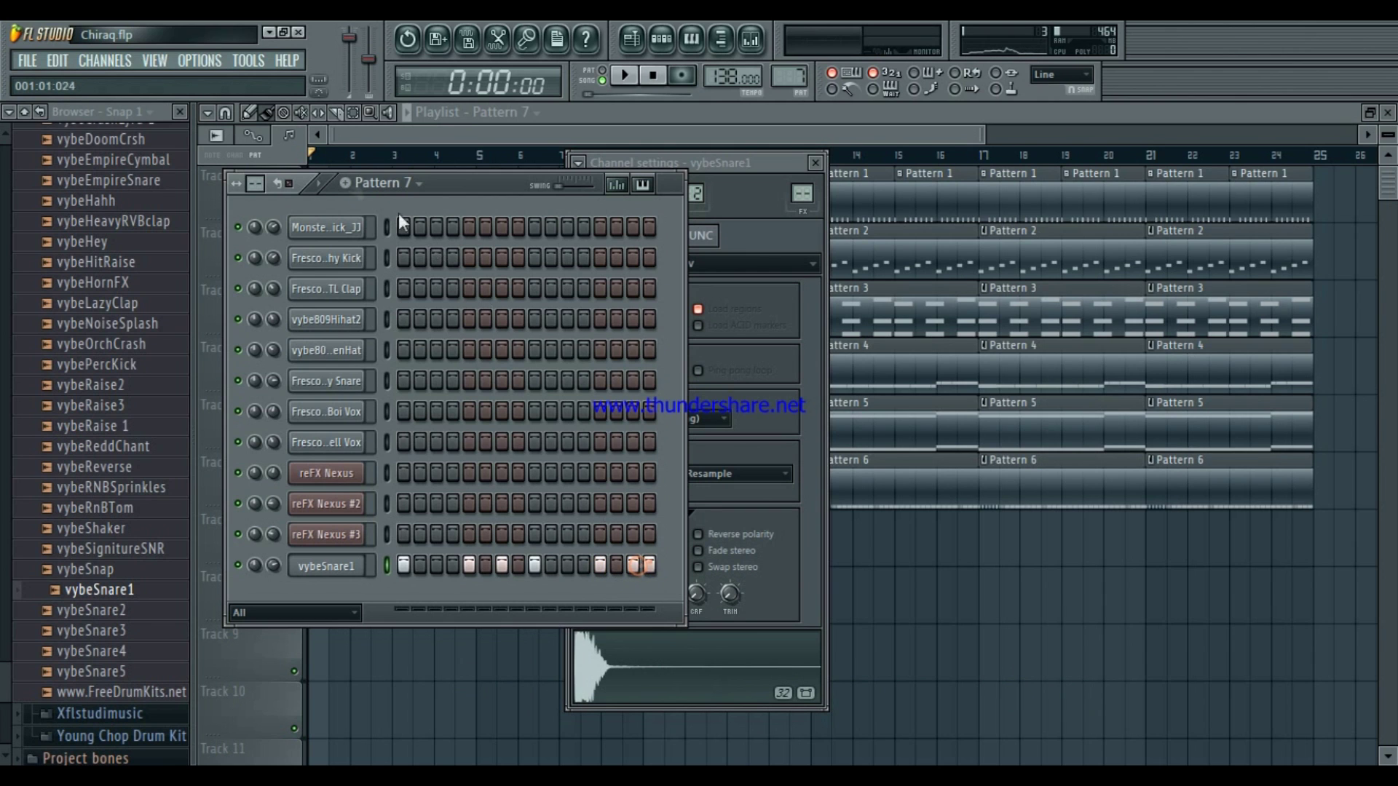
Play the Pattern 7 snare roll by itself in pattern mode
left_click(319, 190)
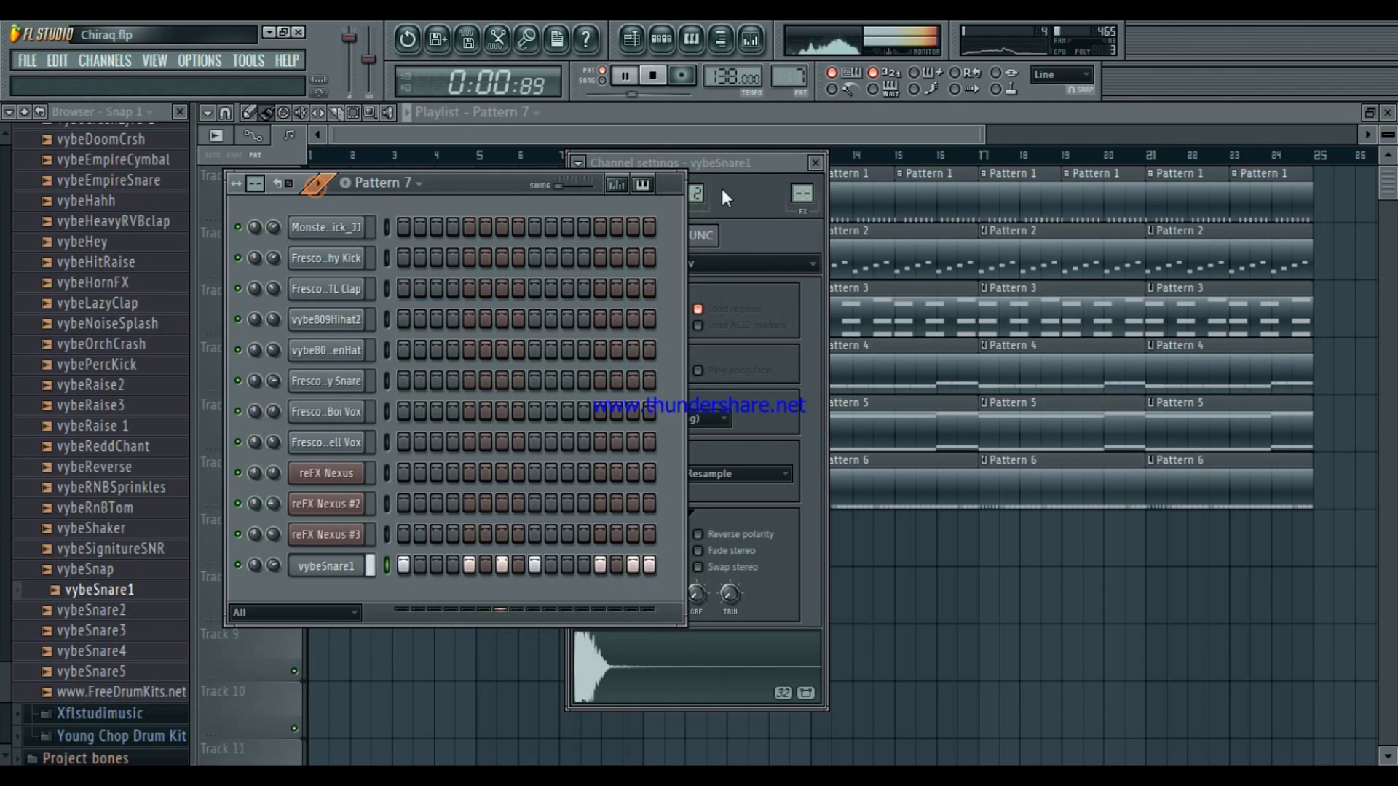
left_click(831, 89)
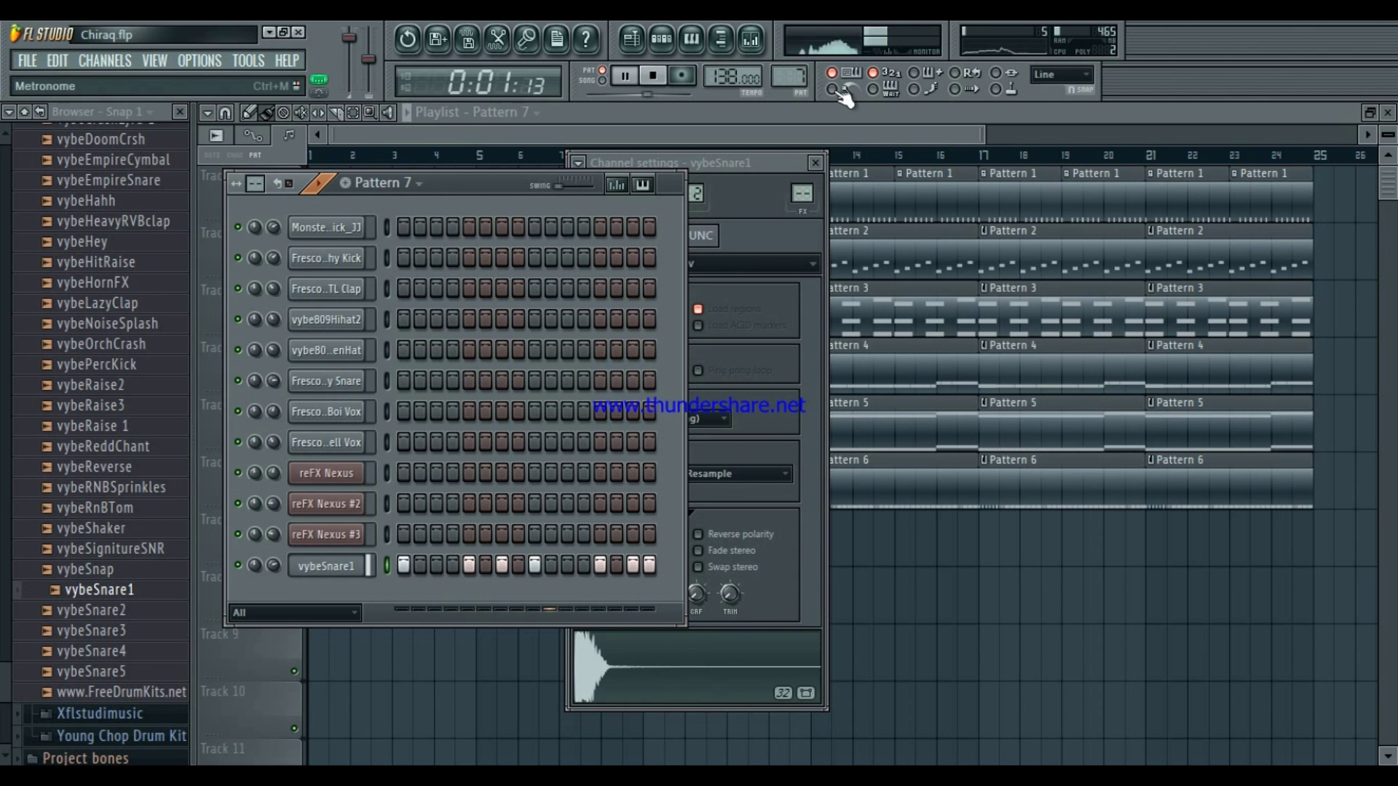
key("space")
Place Pattern 7 clips on Track 7 at bars 8, 16 and 24, playing the song from bar 7 to check the roll
left_click(245, 648)
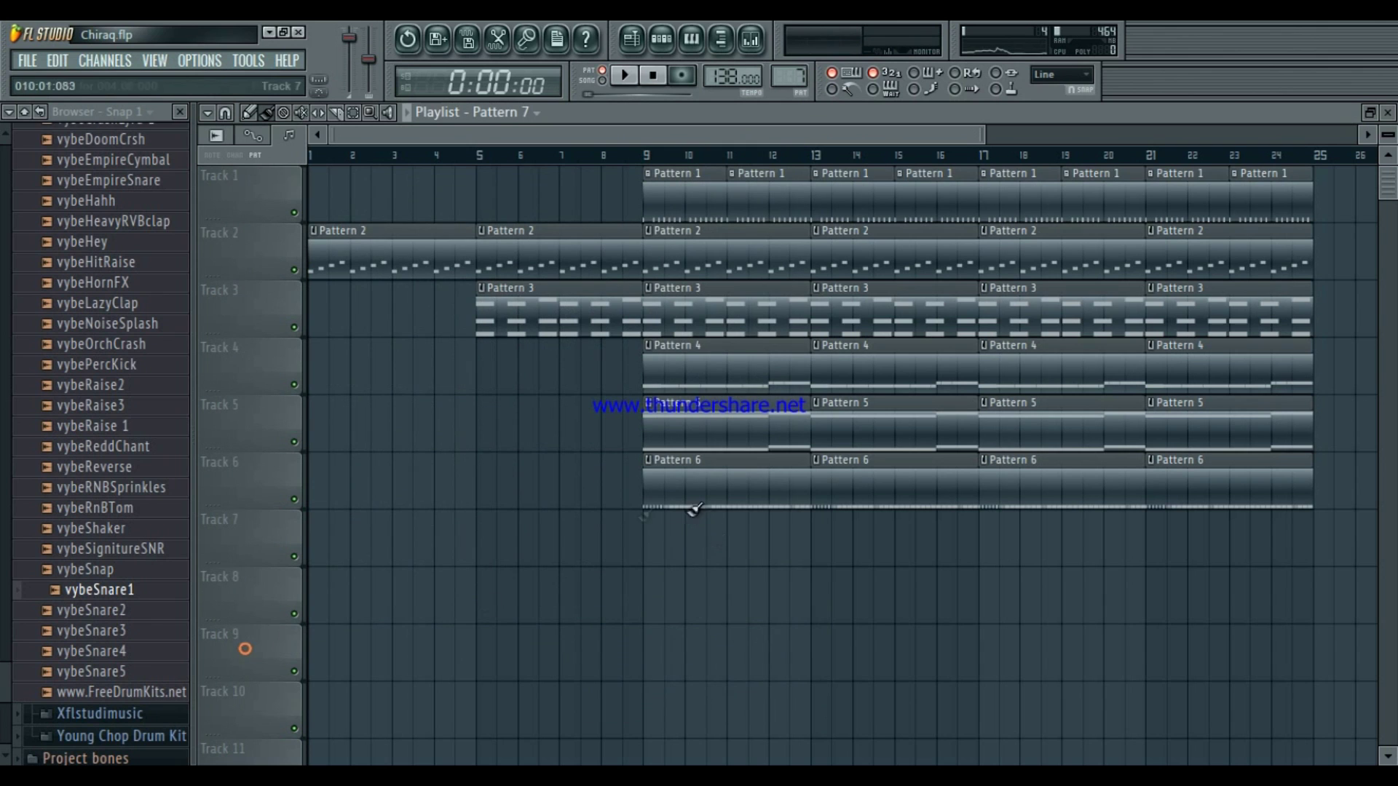
left_click(604, 539)
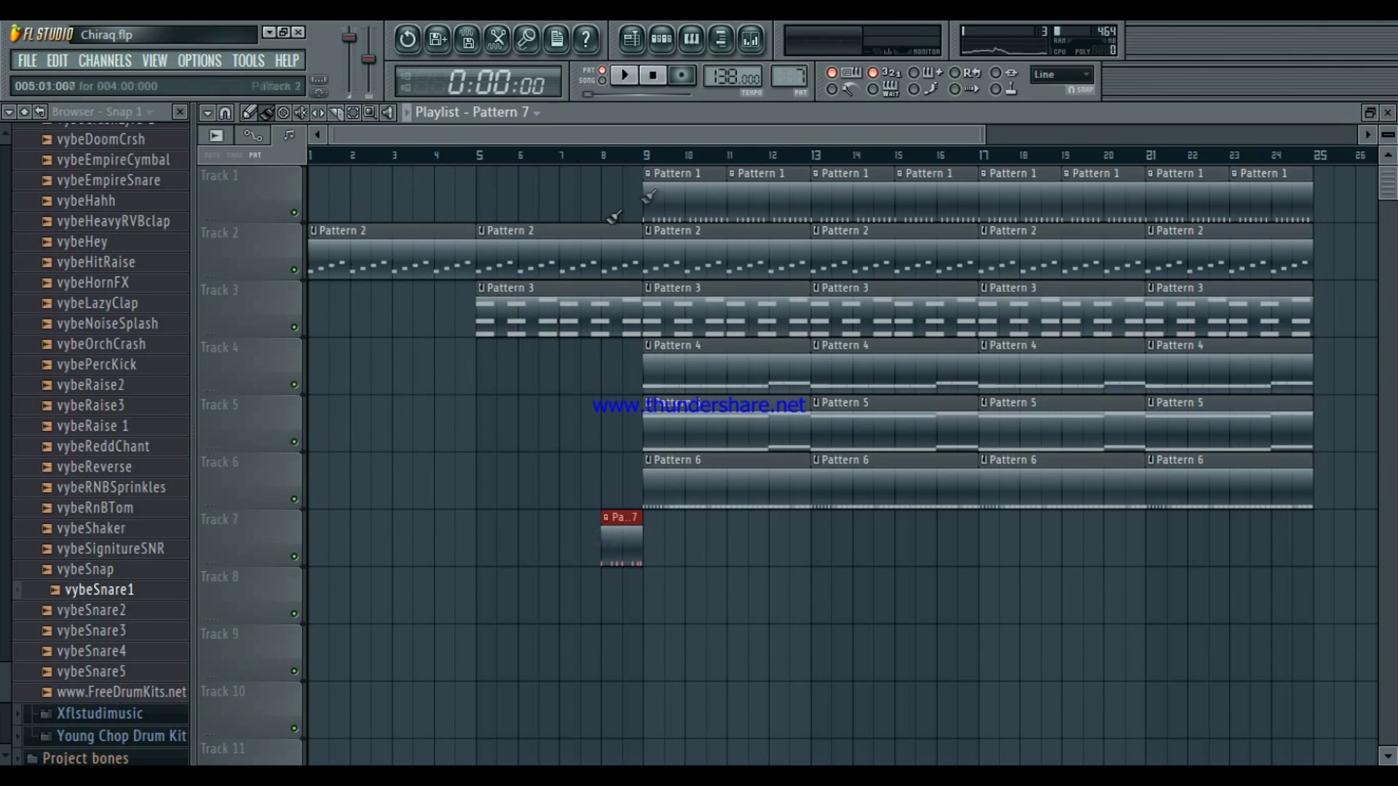
left_click(581, 154)
key("space")
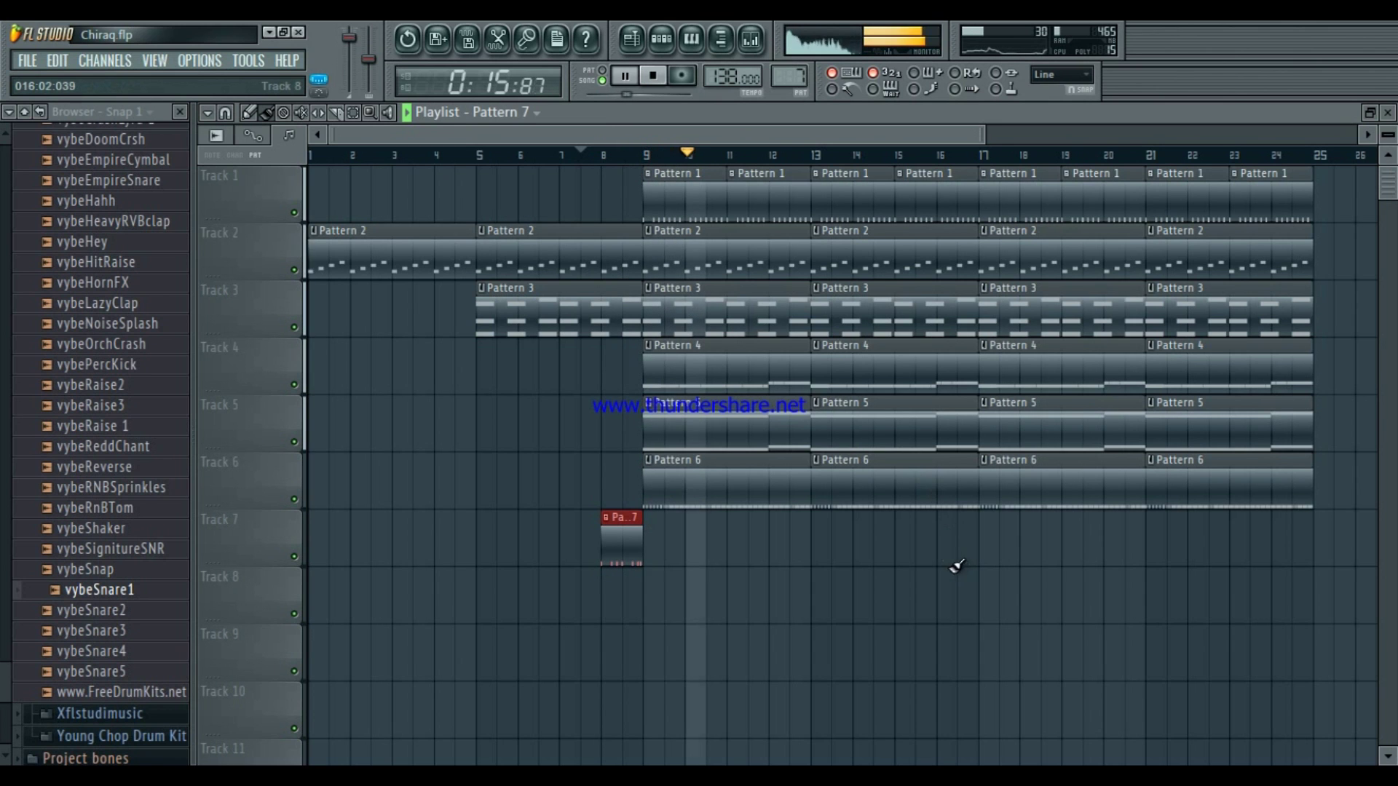
left_click(934, 550)
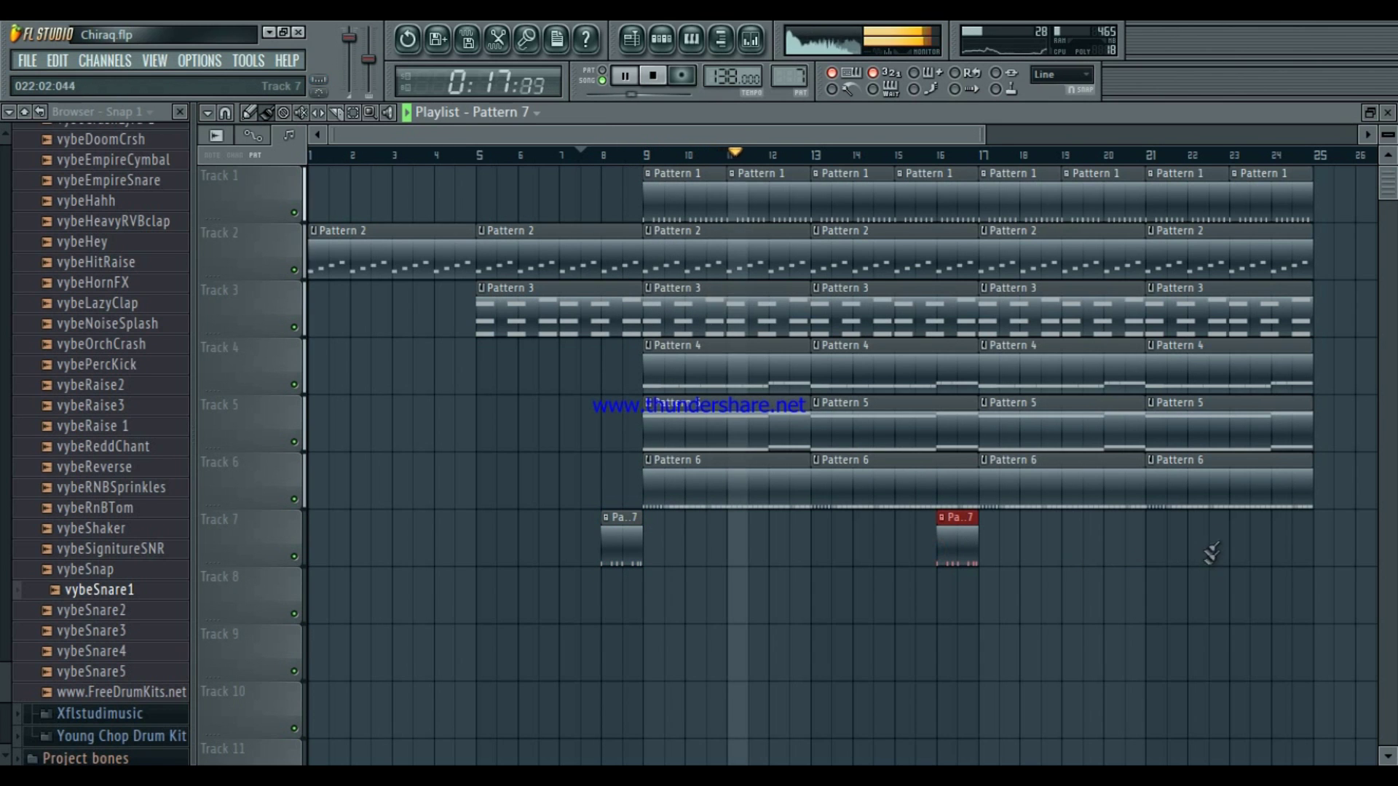
left_click(1284, 549)
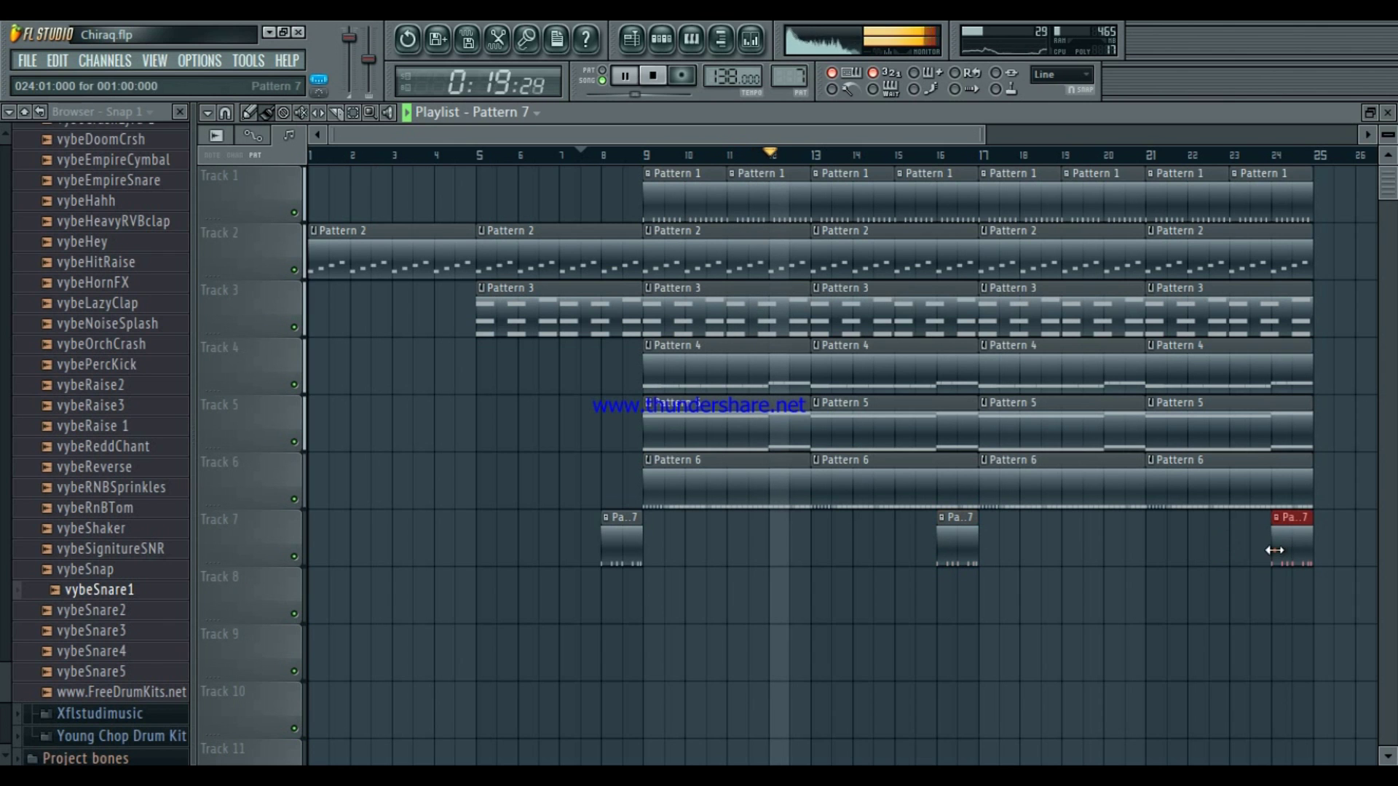
Open Pattern 7 in the step sequencer and lower the vybeSnare1 channel volume to 47%
double_click(631, 549)
left_click(632, 563)
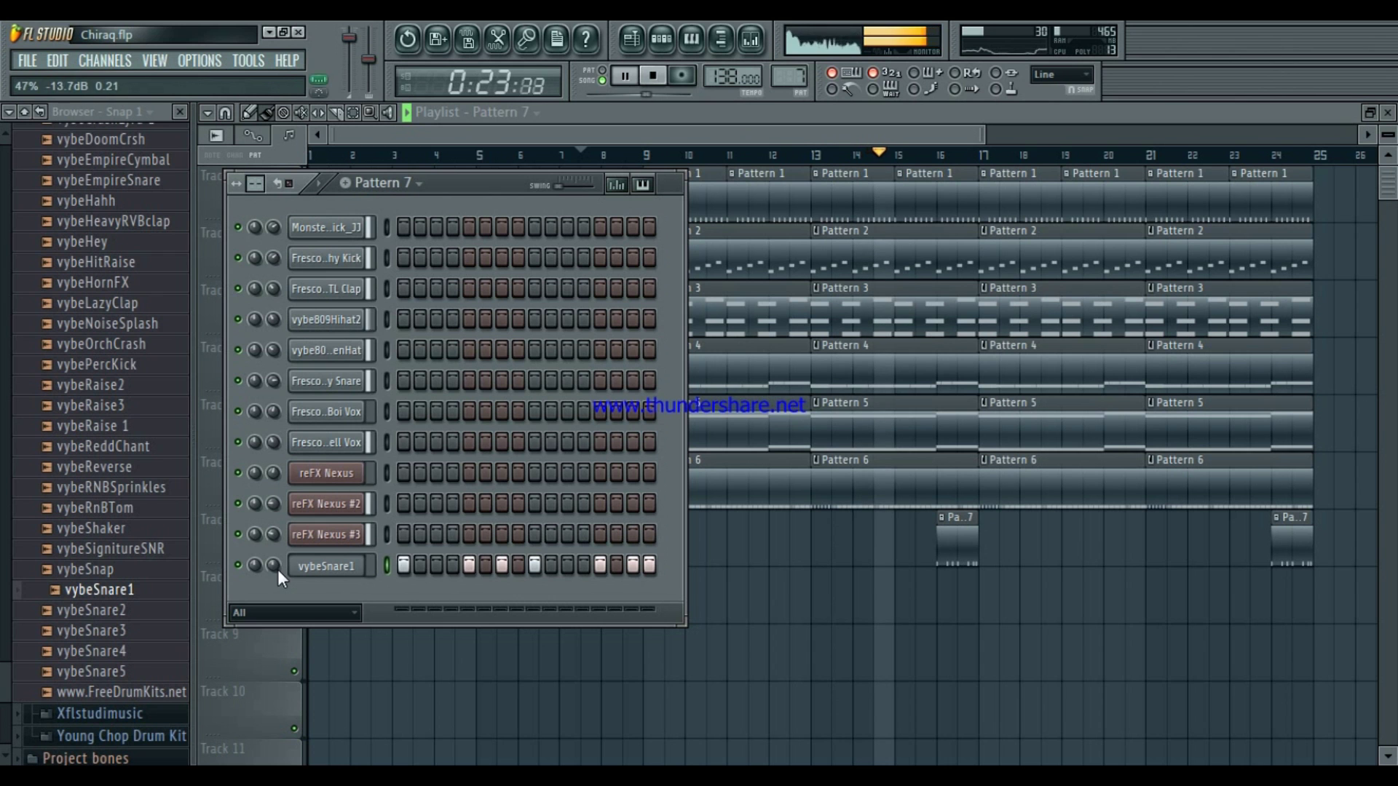
Send the vybeSnare1 steps to the piano roll and switch playback to pattern mode to hear the roll alone
right_click(305, 566)
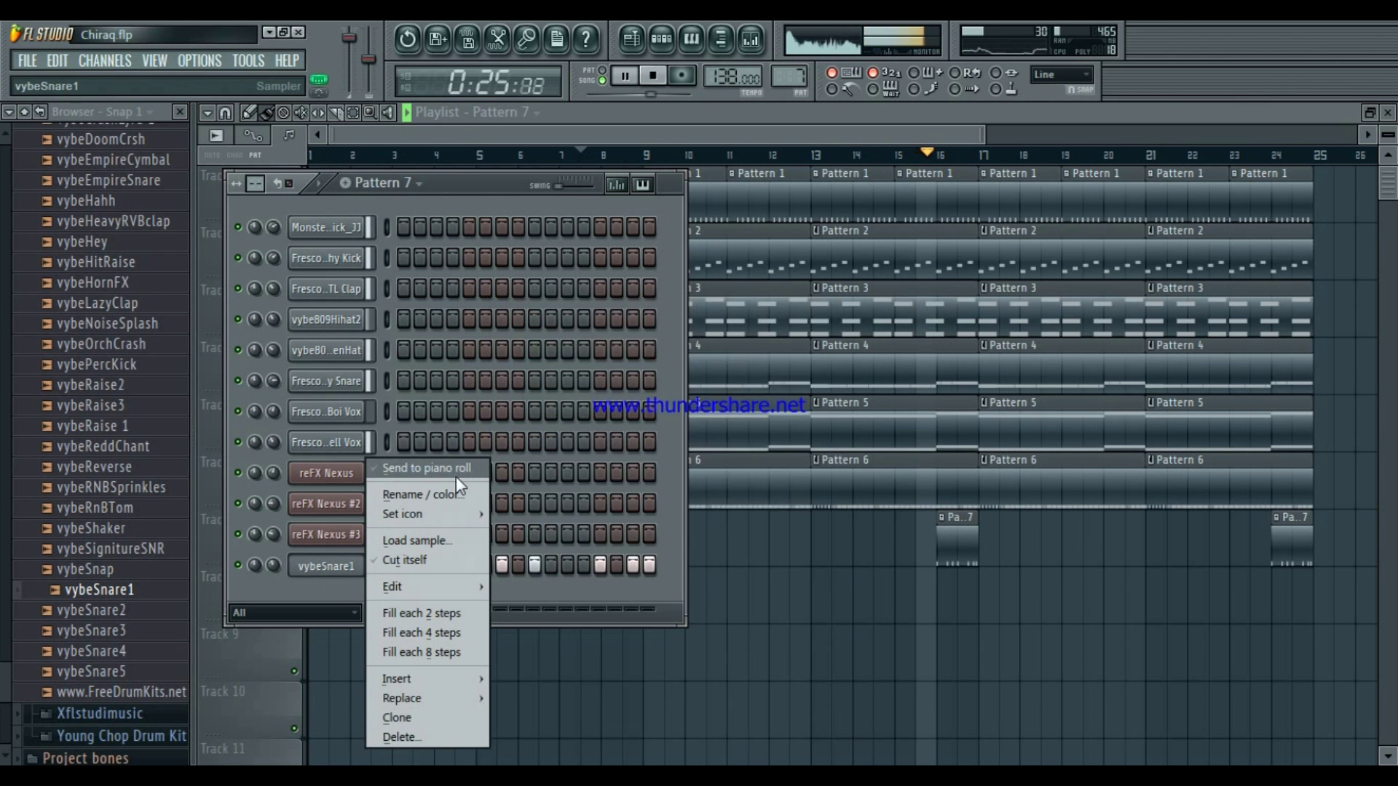
left_click(455, 472)
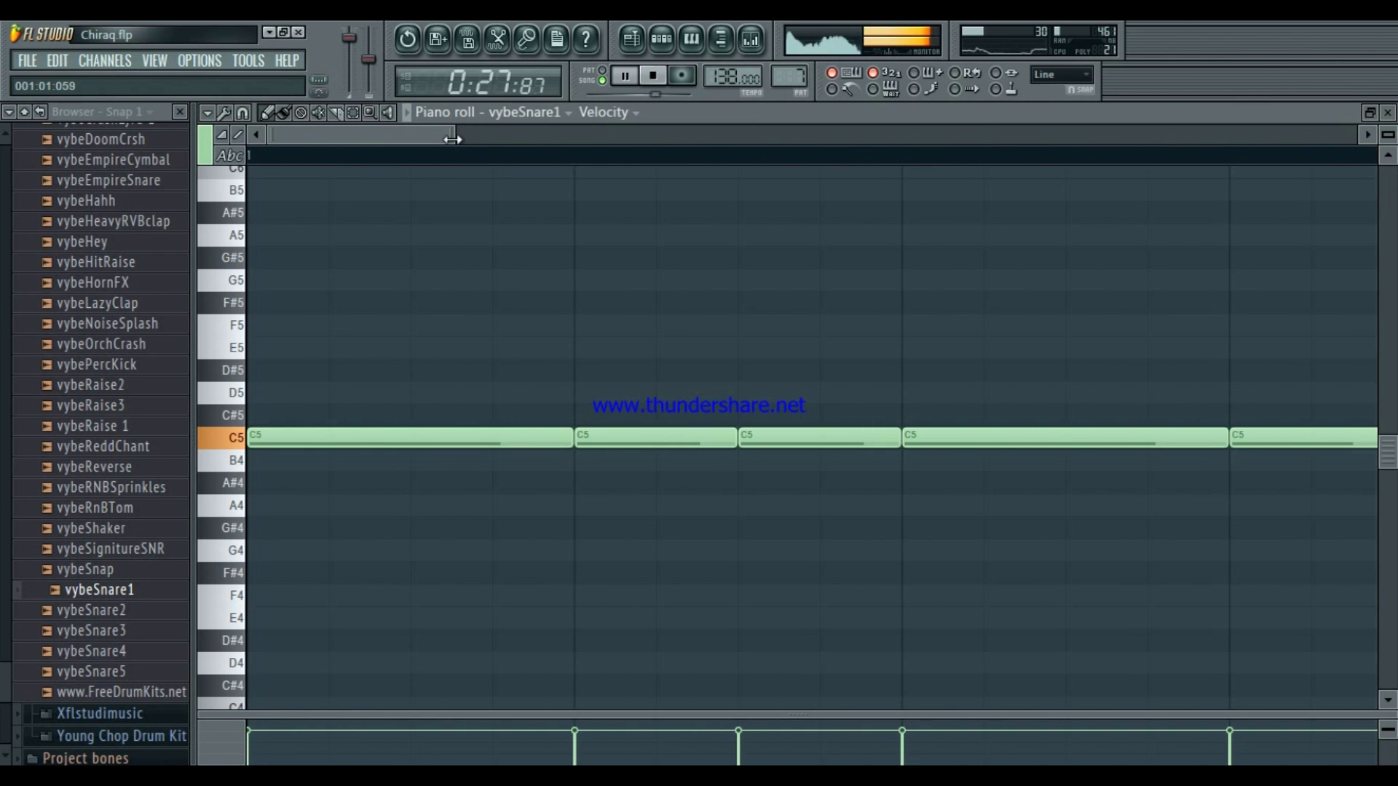
left_click_drag(456, 134, 606, 156)
key("space")
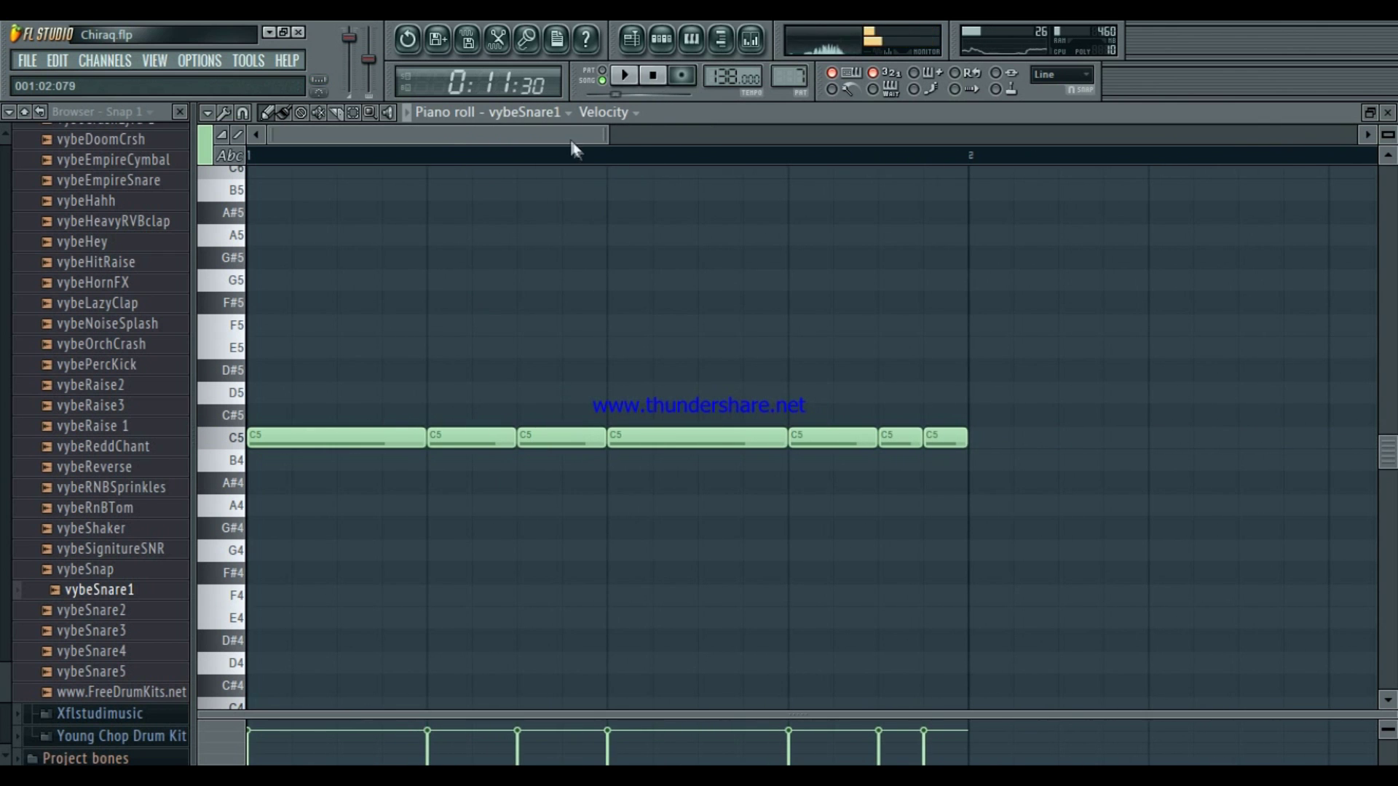
left_click(407, 113)
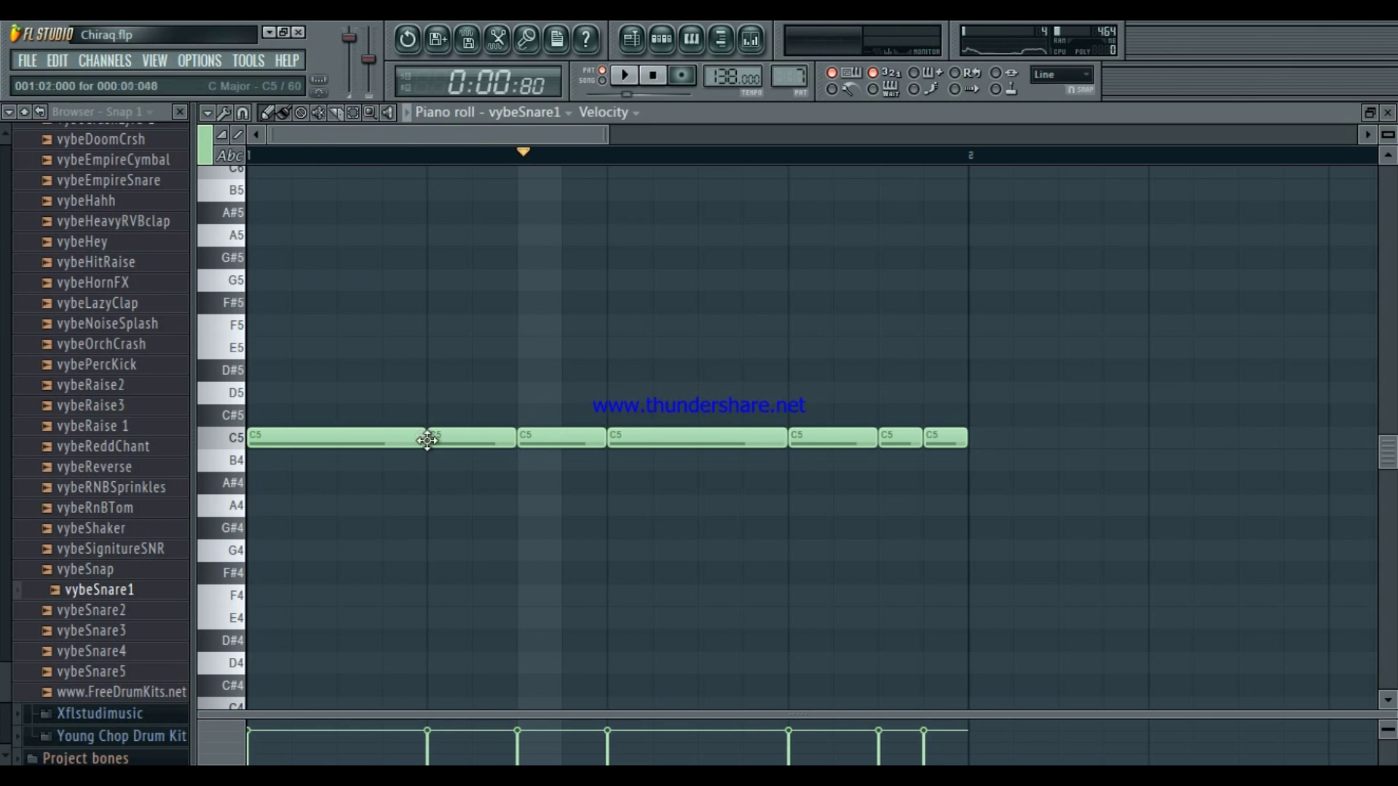
Shorten the roll's first C5 note to two steps, add a two-step C5 note at step 3, and play the result
left_click_drag(397, 443, 333, 460)
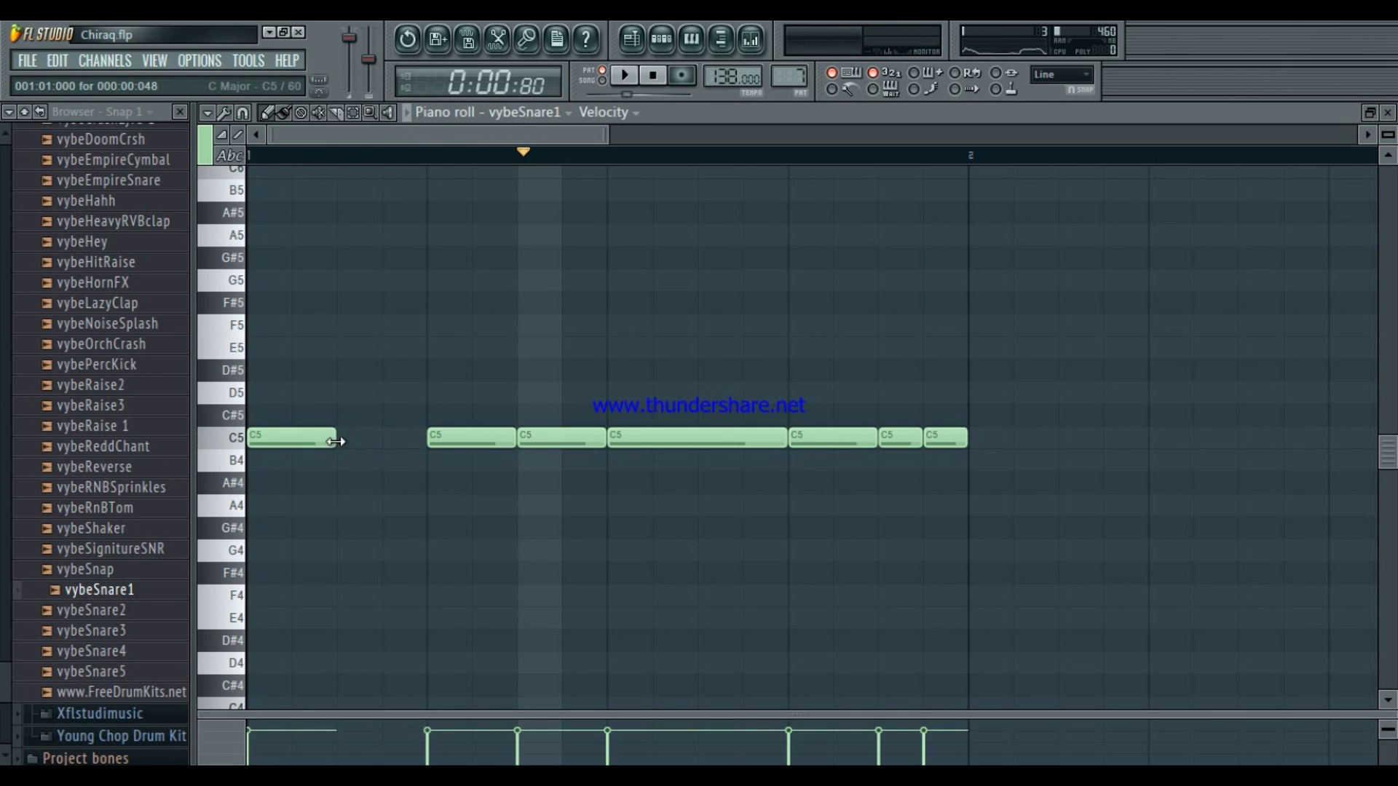
left_click(350, 439)
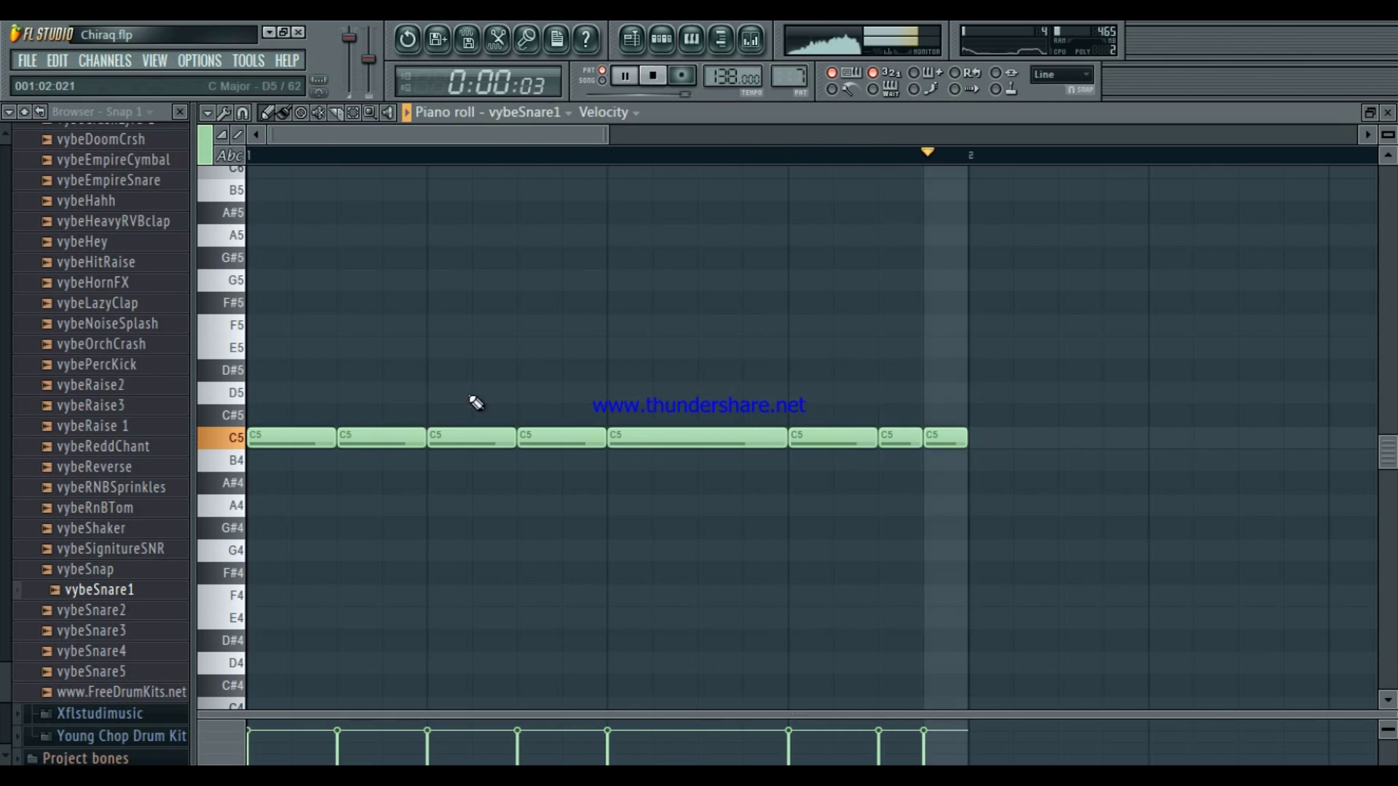
key("space")
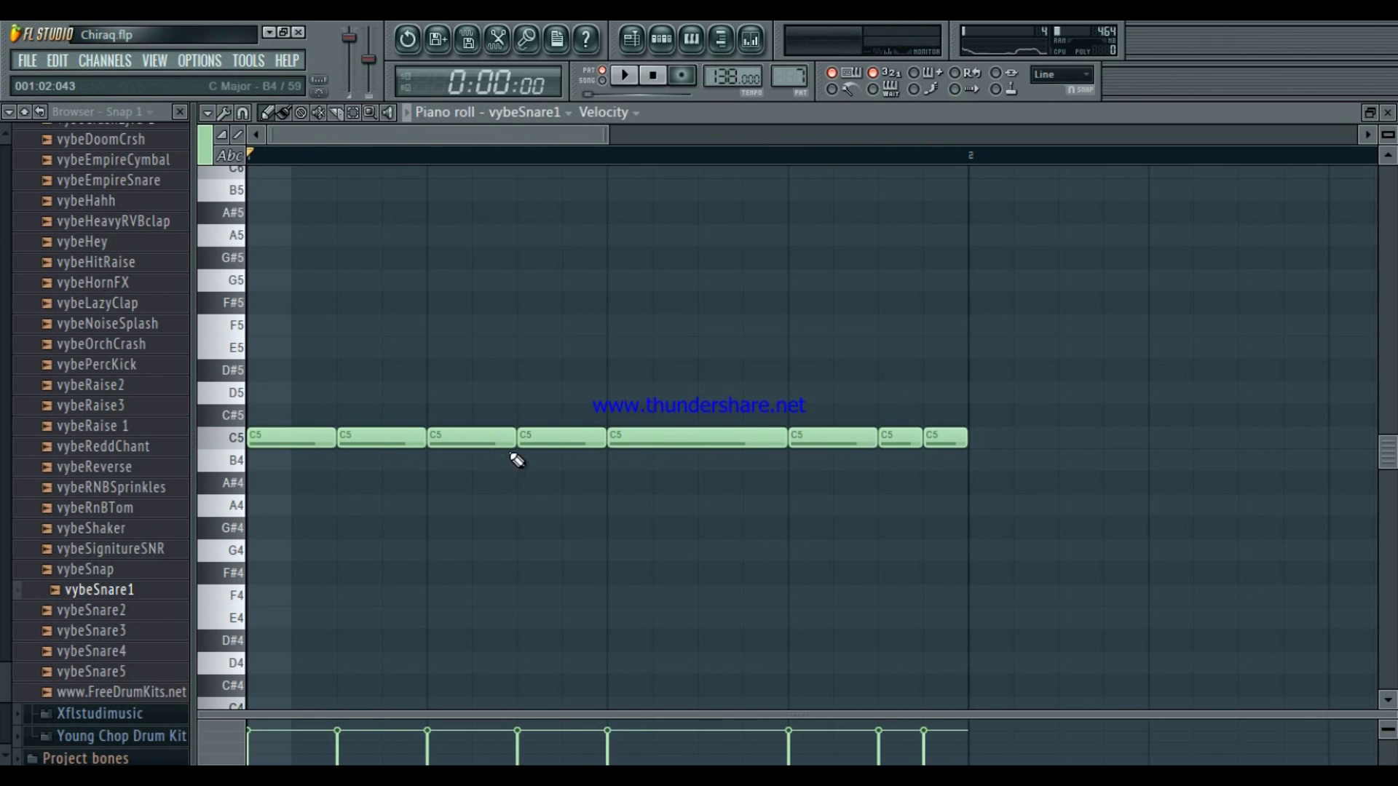
Fill beat 2 with four one-step C5 notes and beat 3 with two two-step C5 notes, checking the roll by playback
left_click(480, 441)
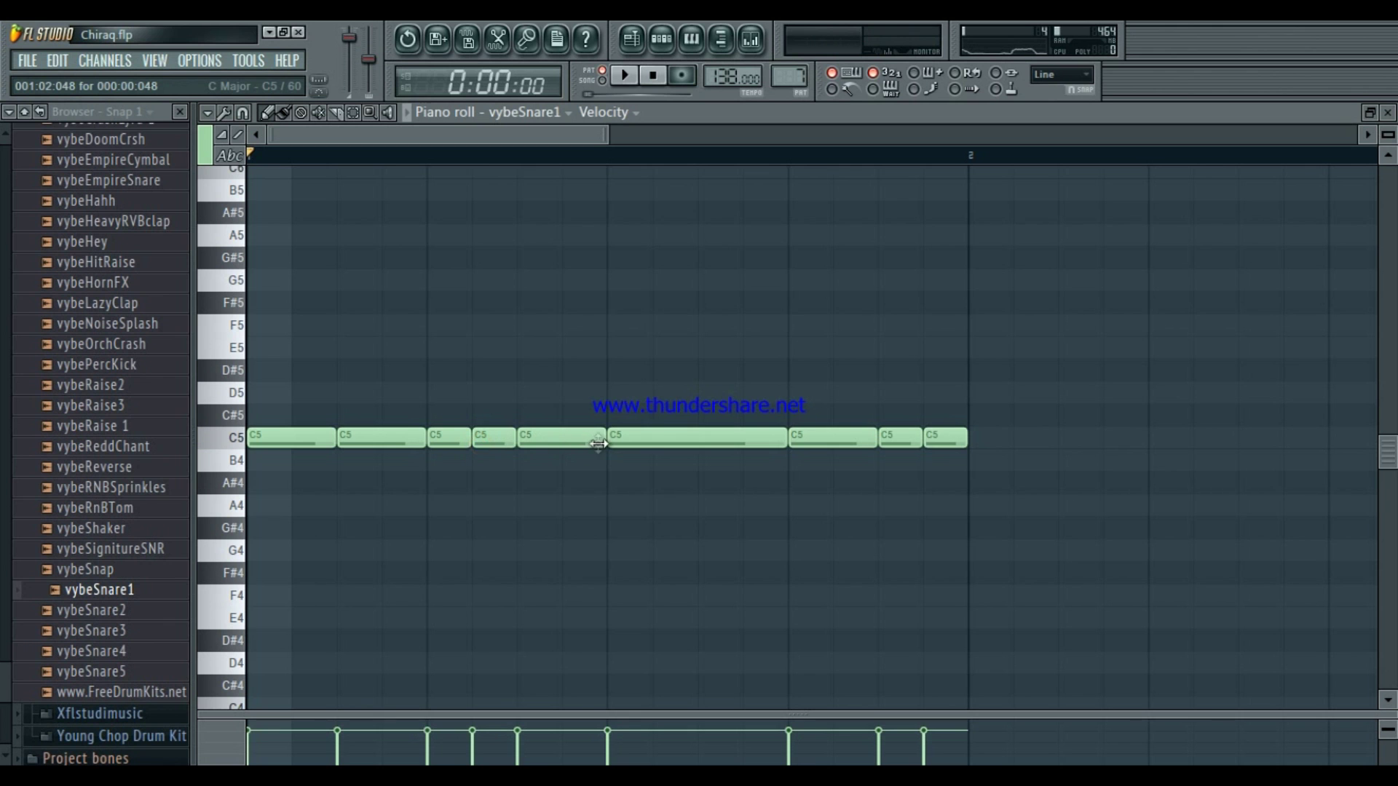
left_click(566, 441)
key("space")
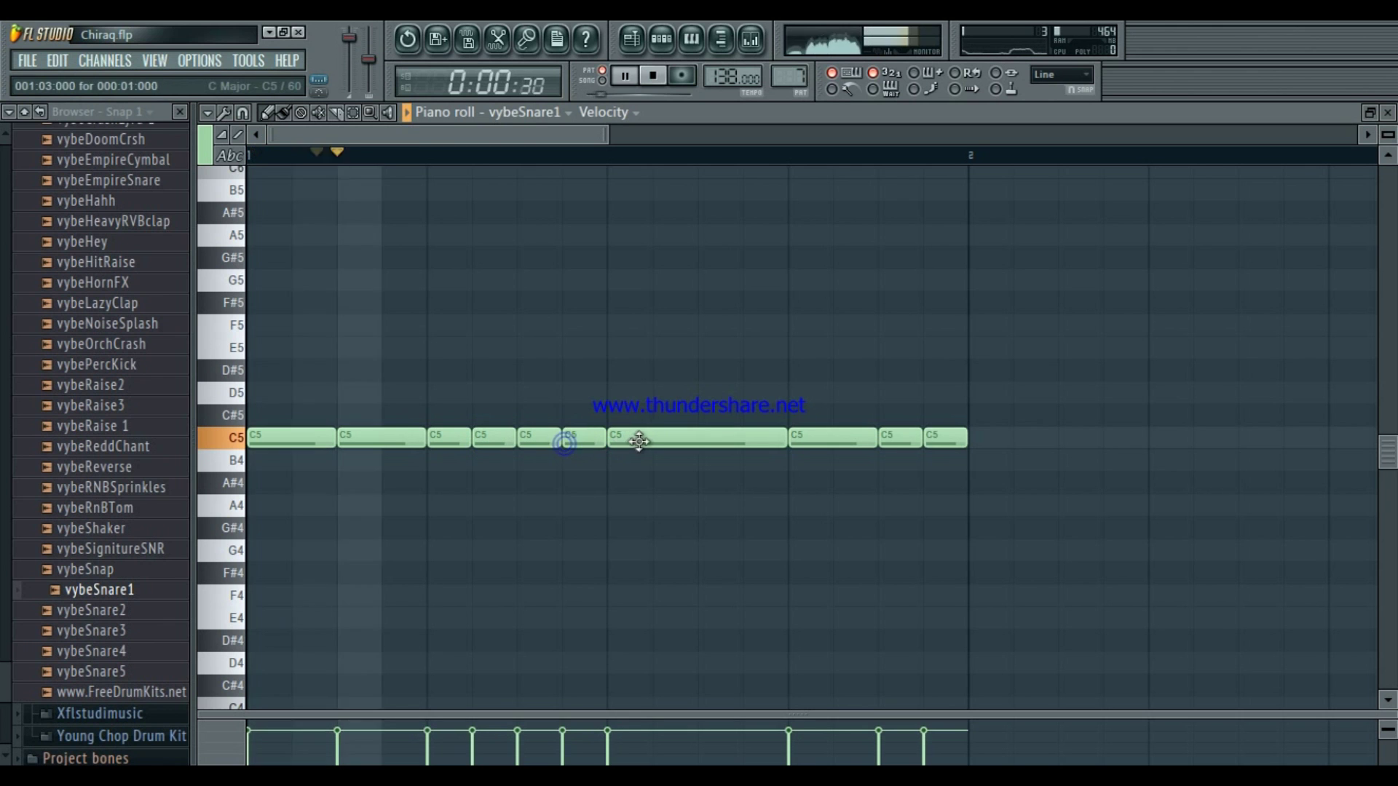
key("space")
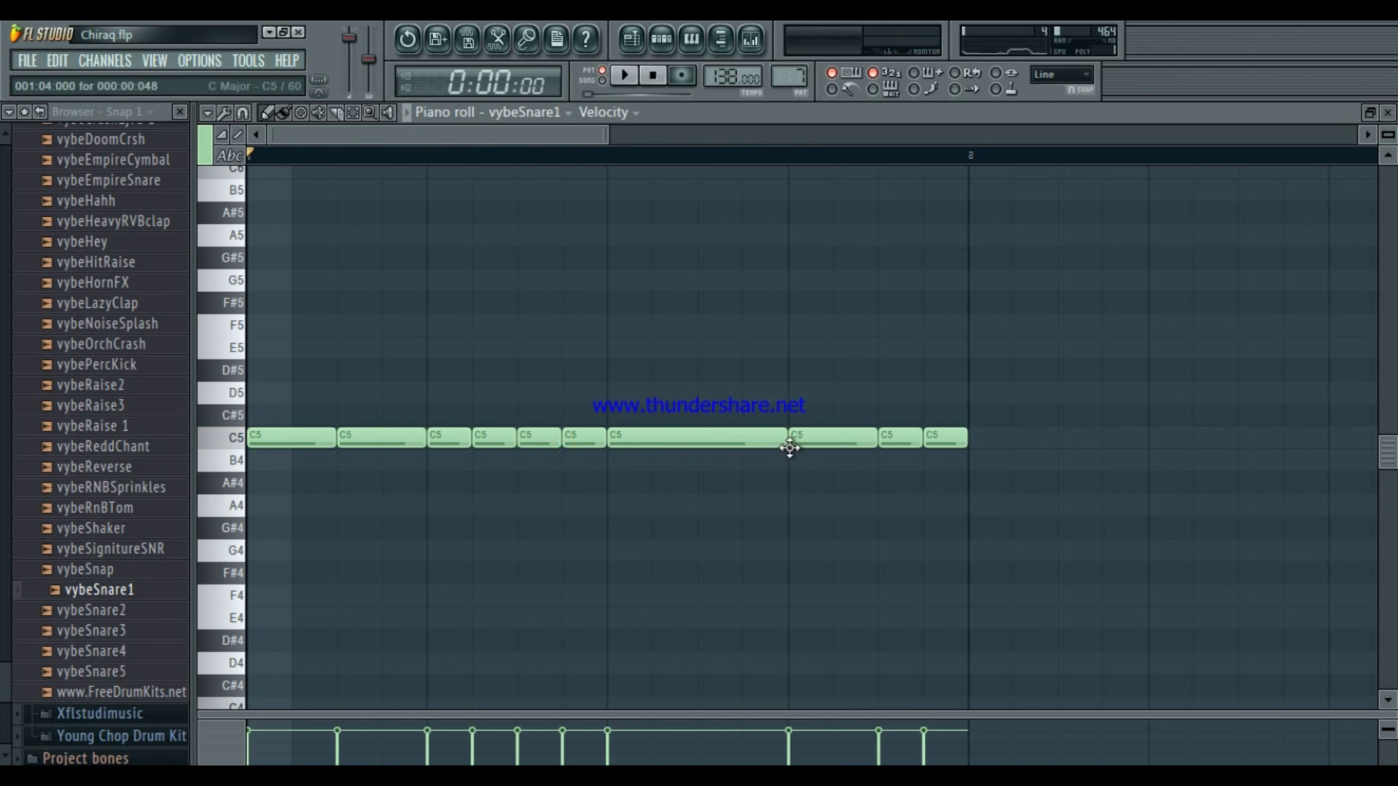
left_click_drag(781, 443, 697, 445)
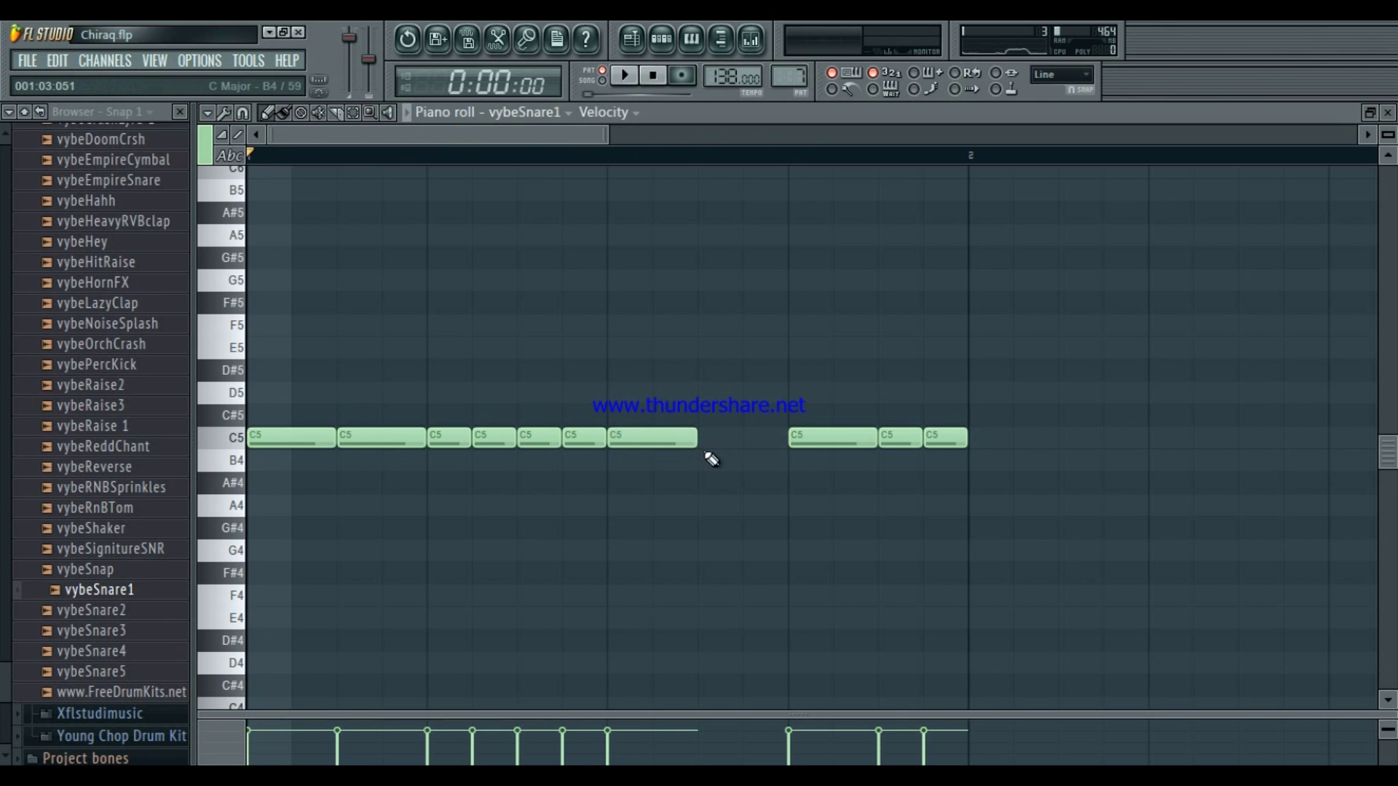
left_click(704, 441)
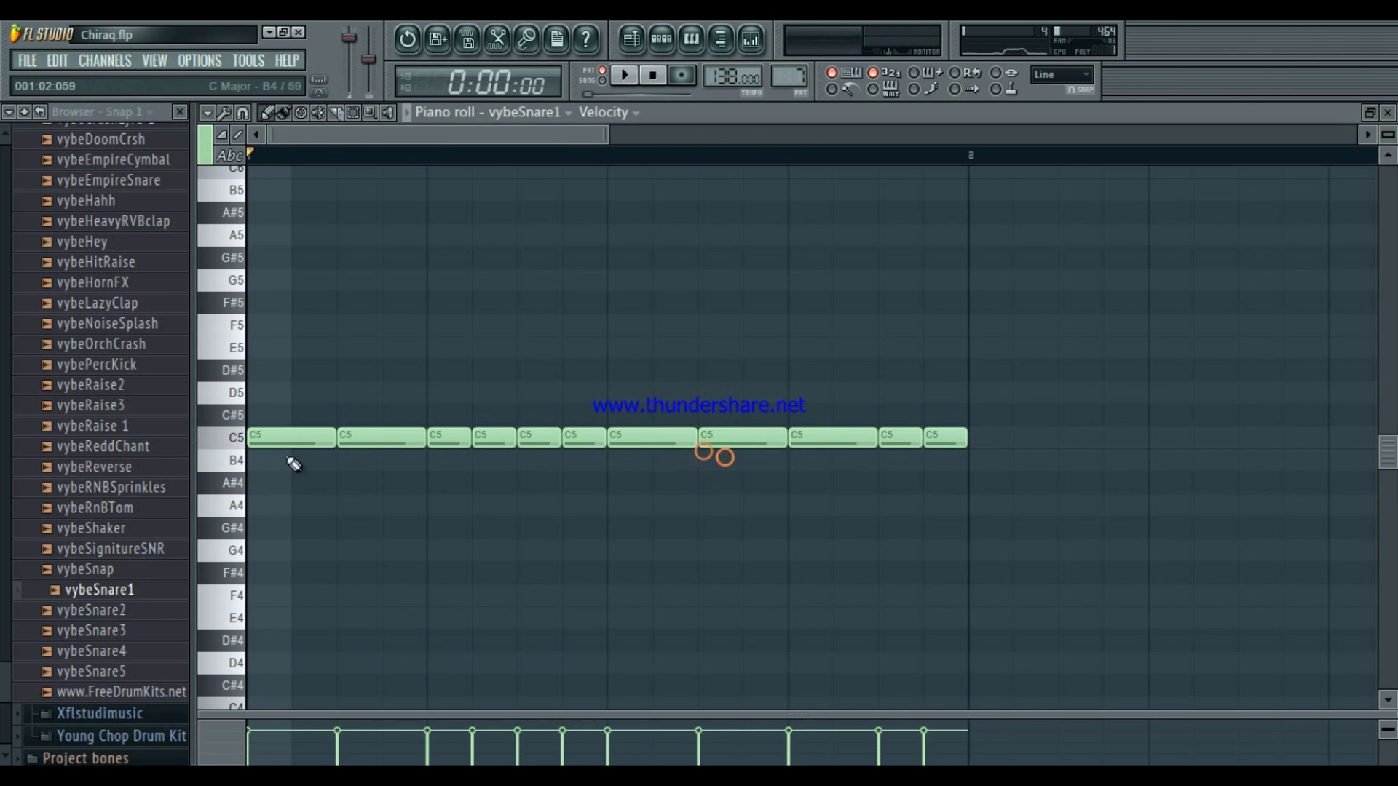
Transpose the roll's first six notes to D5 and the last five to C#5, playing the pattern after each change
left_click_drag(275, 466, 587, 431)
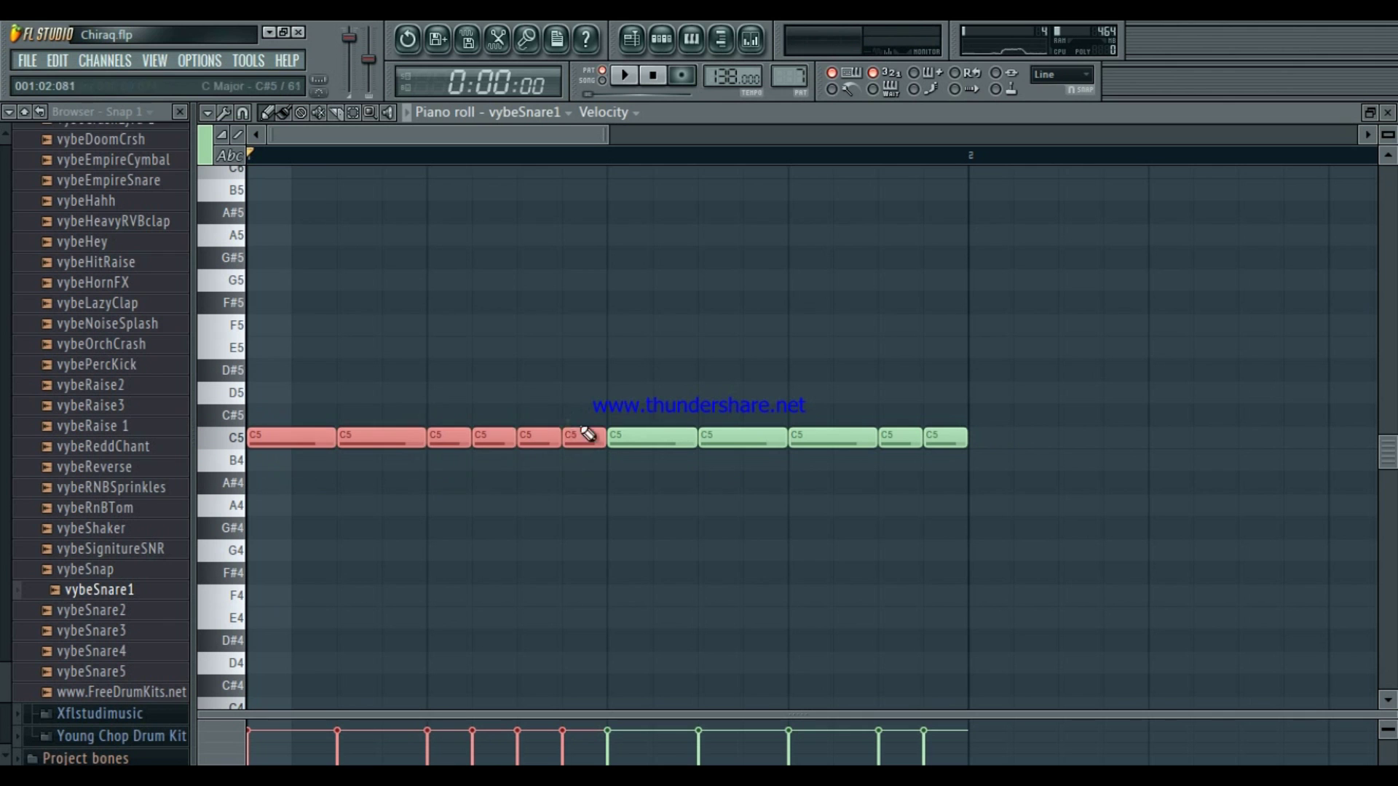
left_click_drag(305, 424, 306, 396)
key("space")
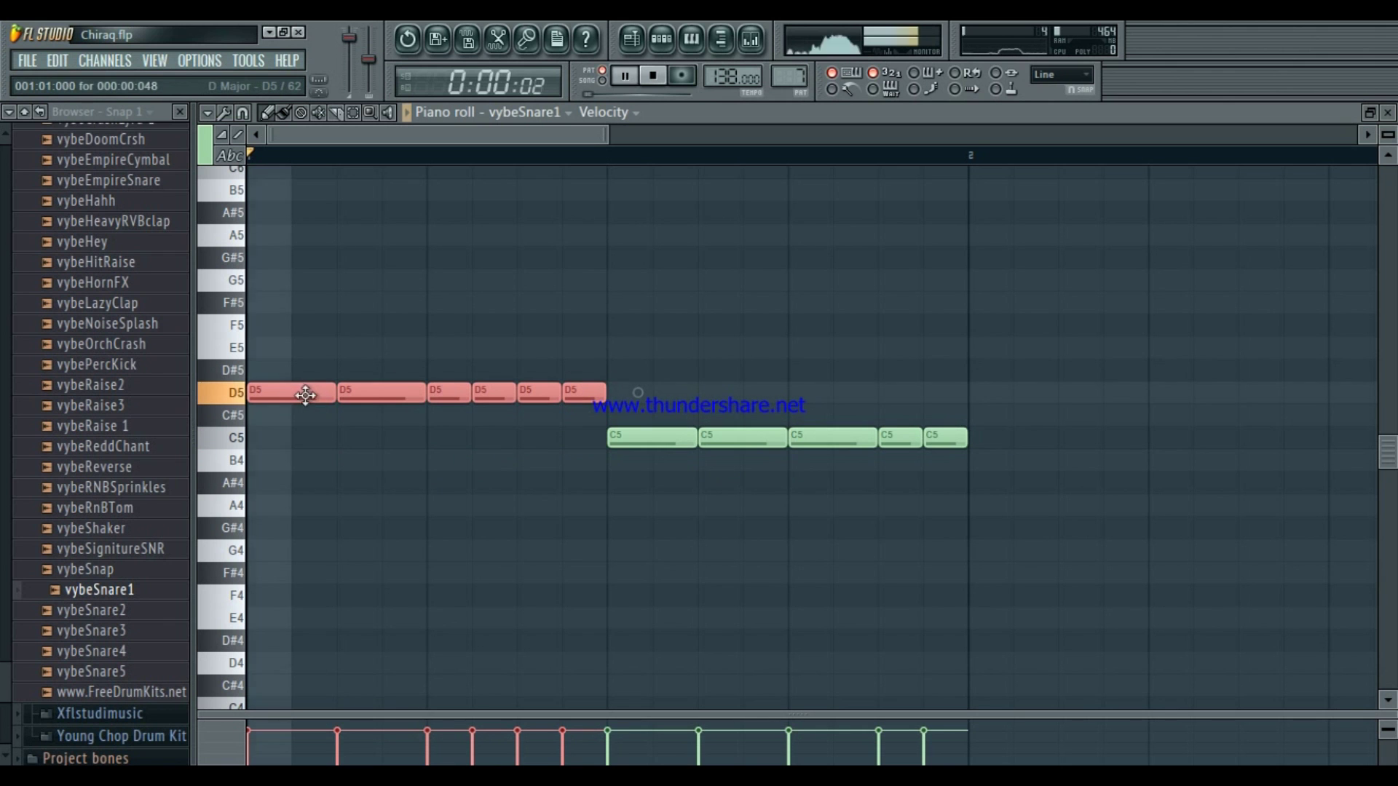
key("space")
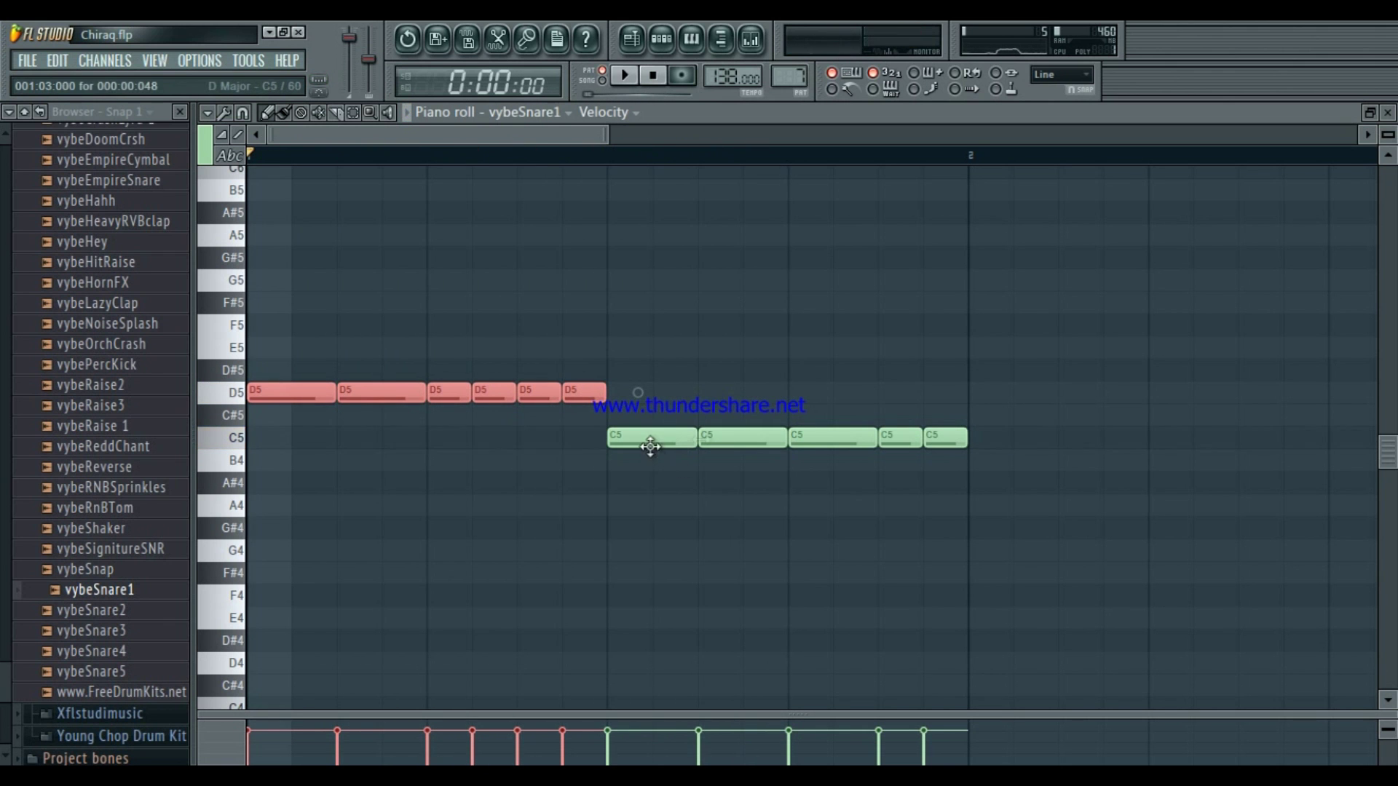
left_click_drag(1012, 429, 611, 414)
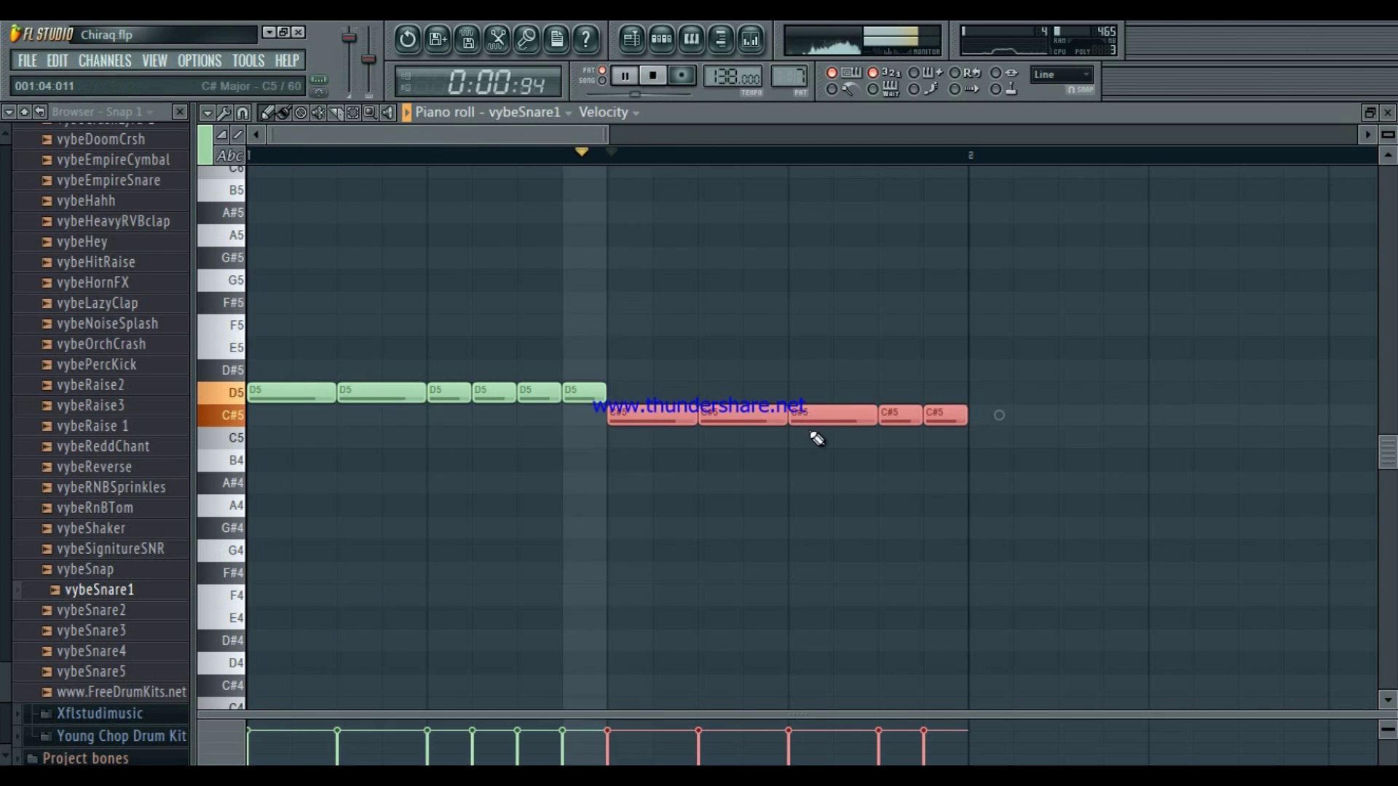
key("space")
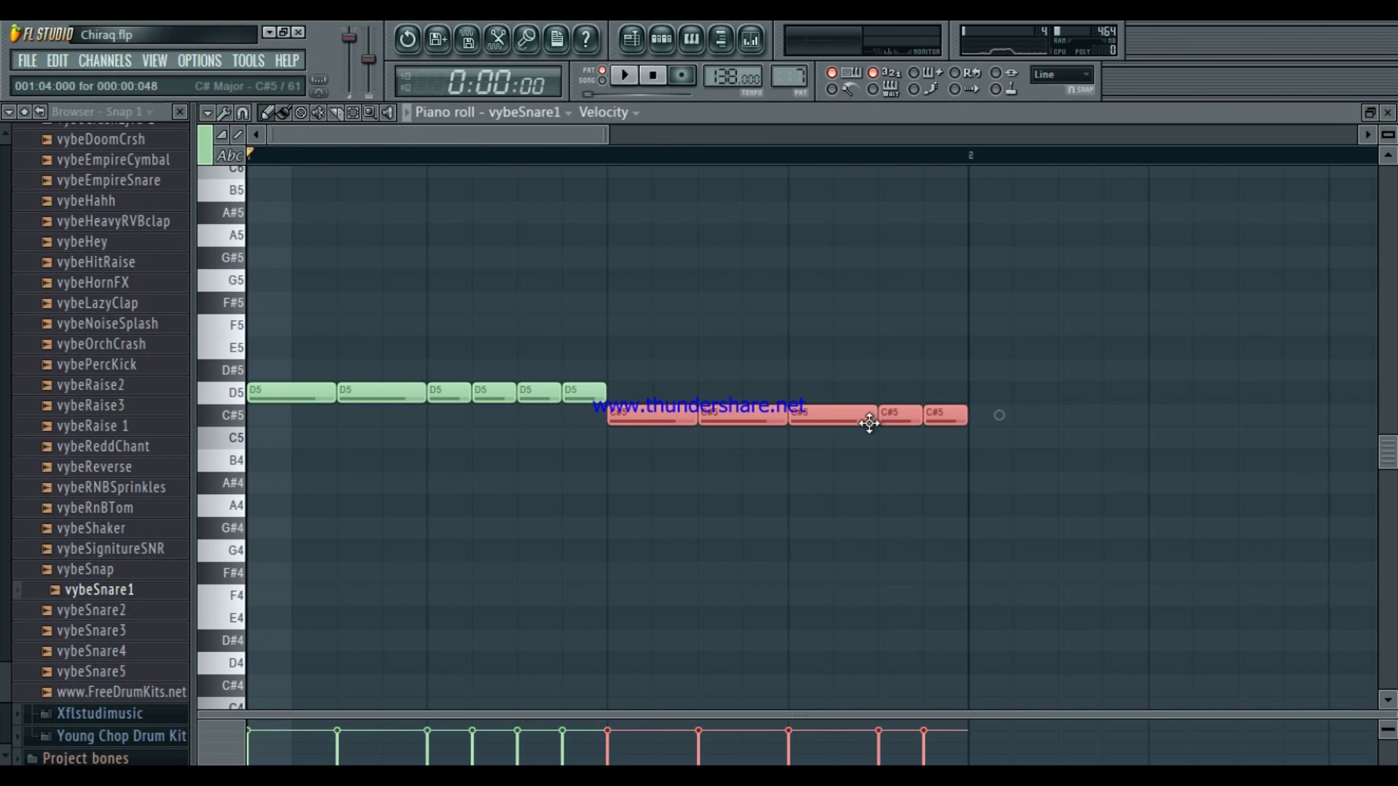
key("ctrl+d")
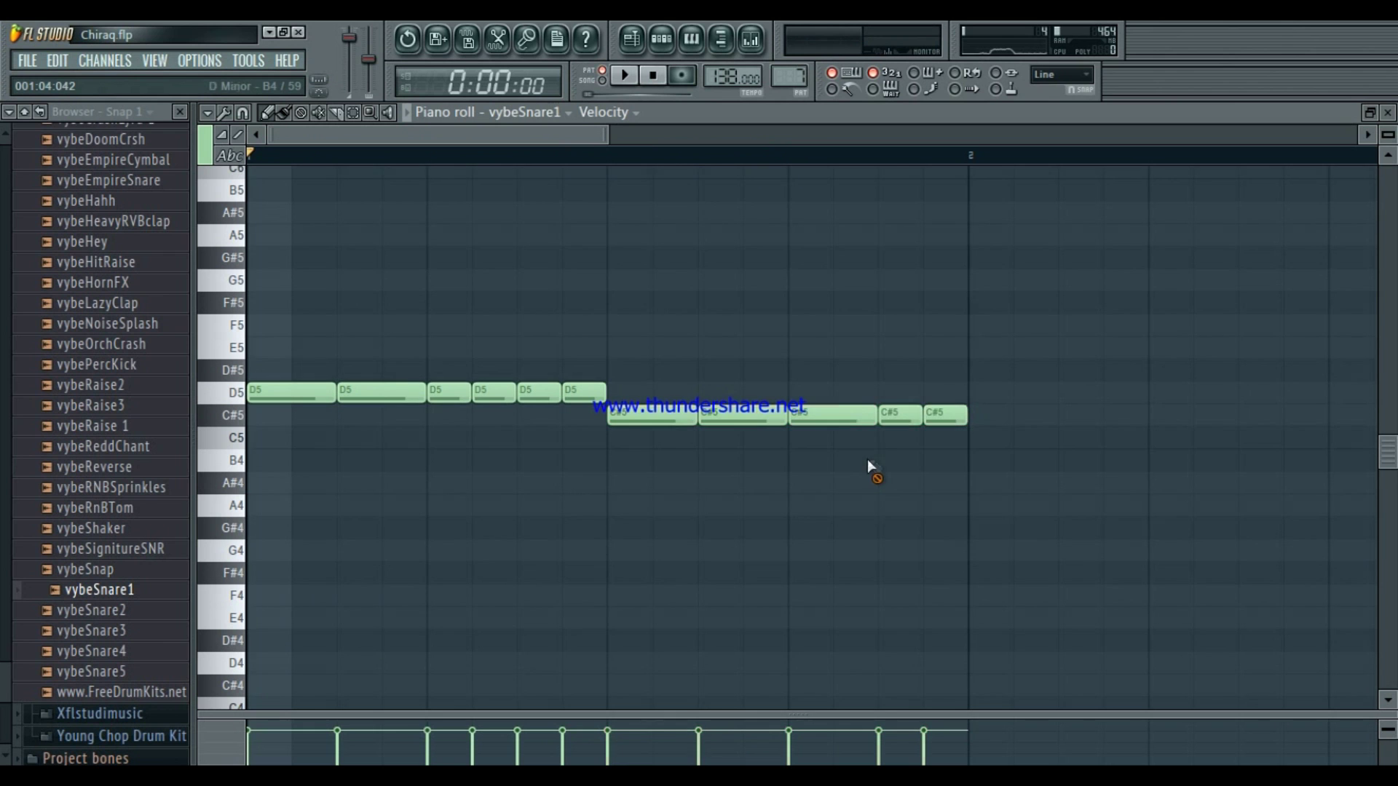
Divide the two-step C#5 note on beat 4 in half and arpeggiate the last two notes with the Default pattern
left_click(840, 416)
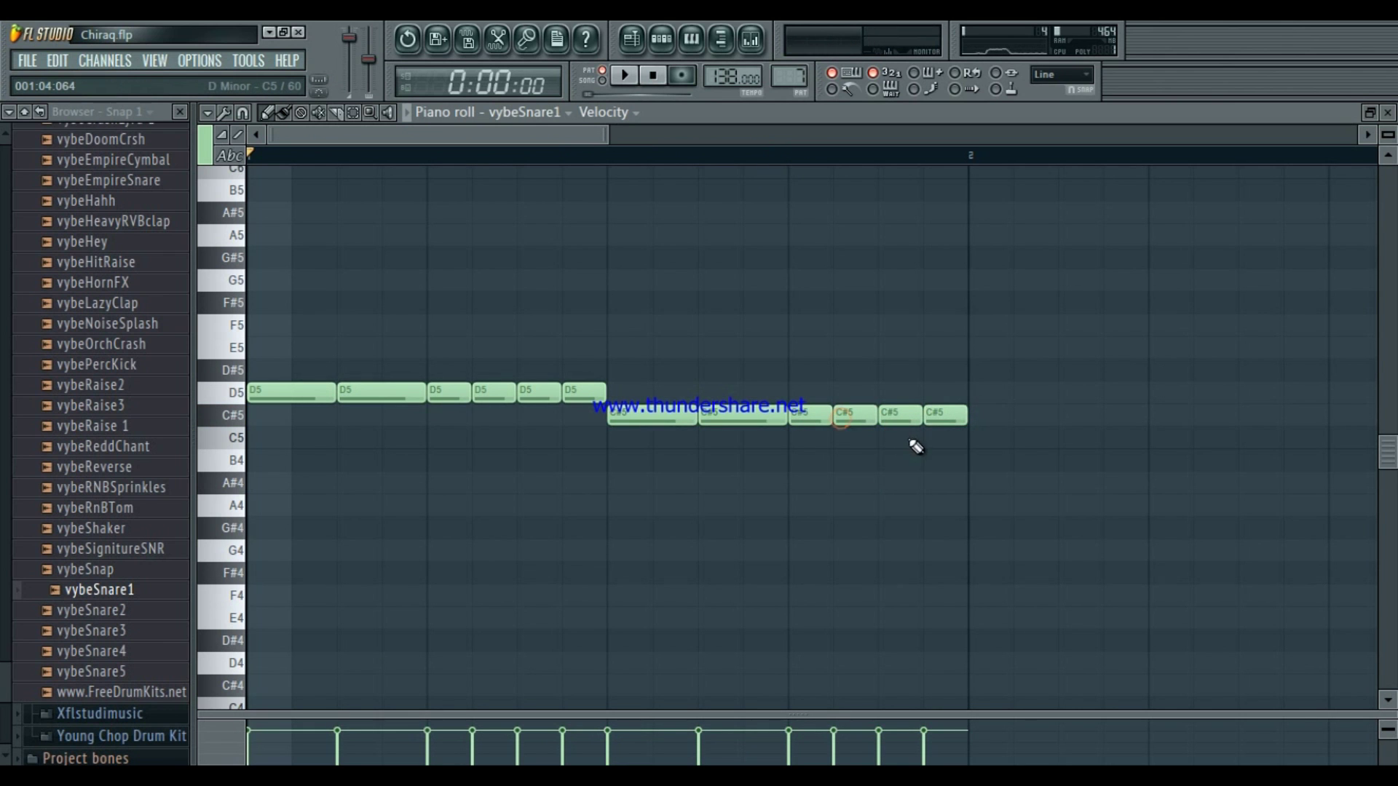
left_click_drag(951, 411, 951, 410)
key("alt+a")
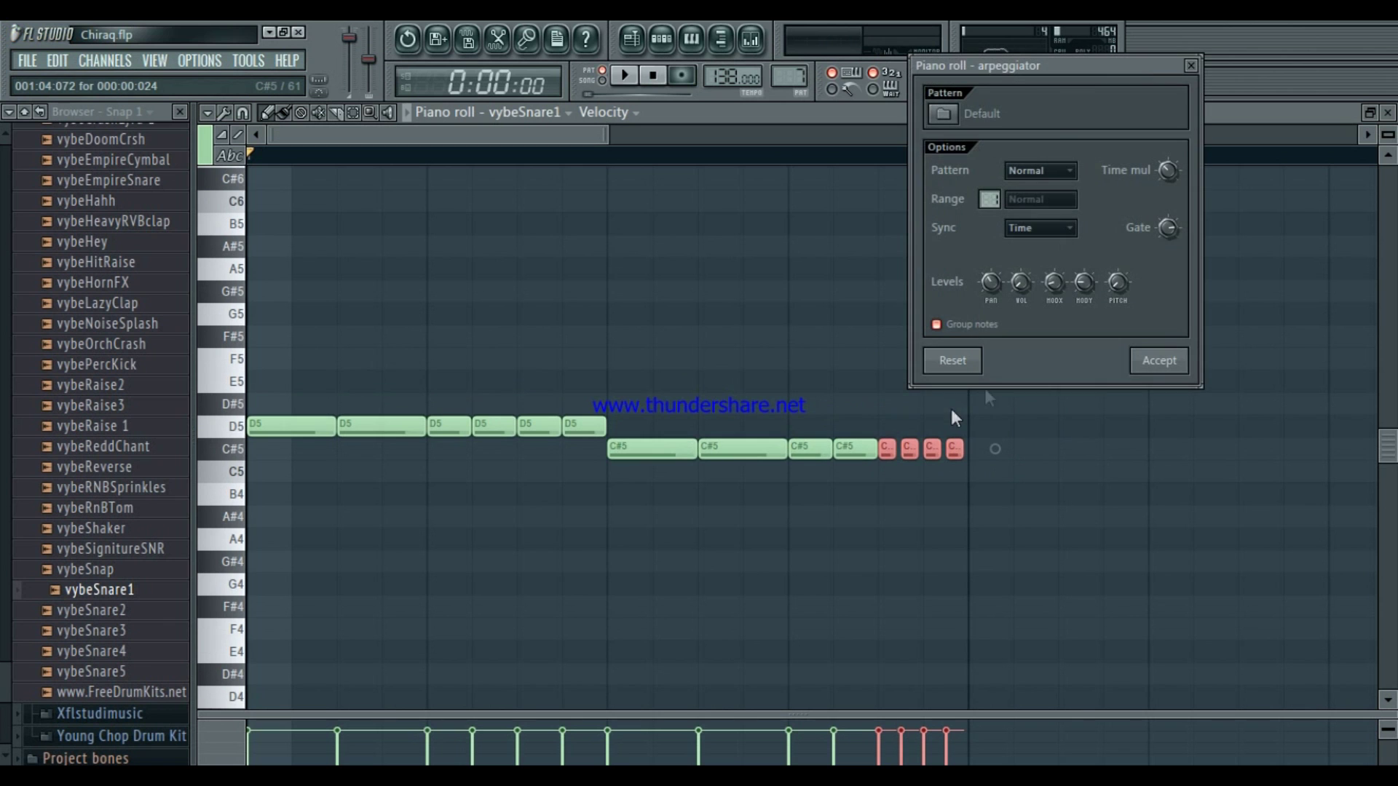
key("space")
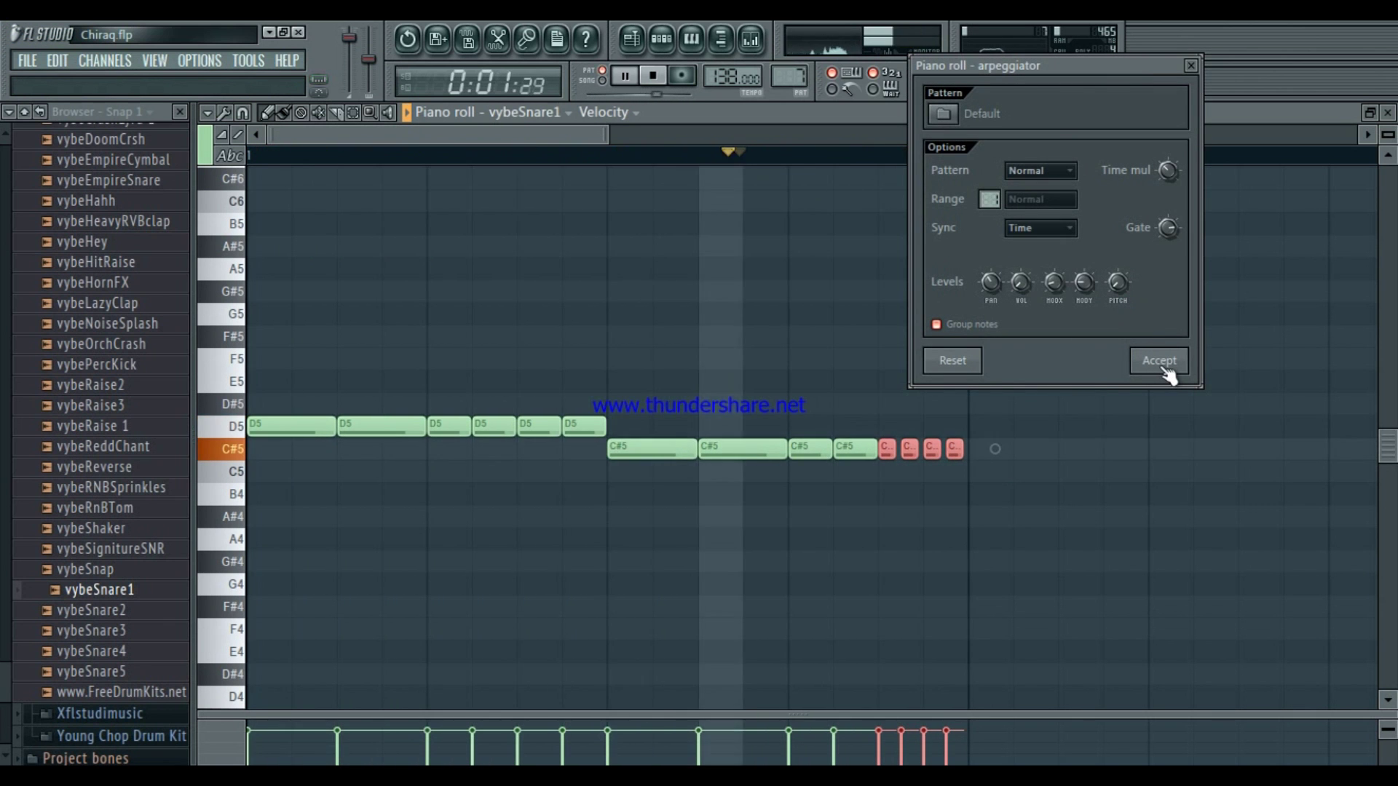
key("space")
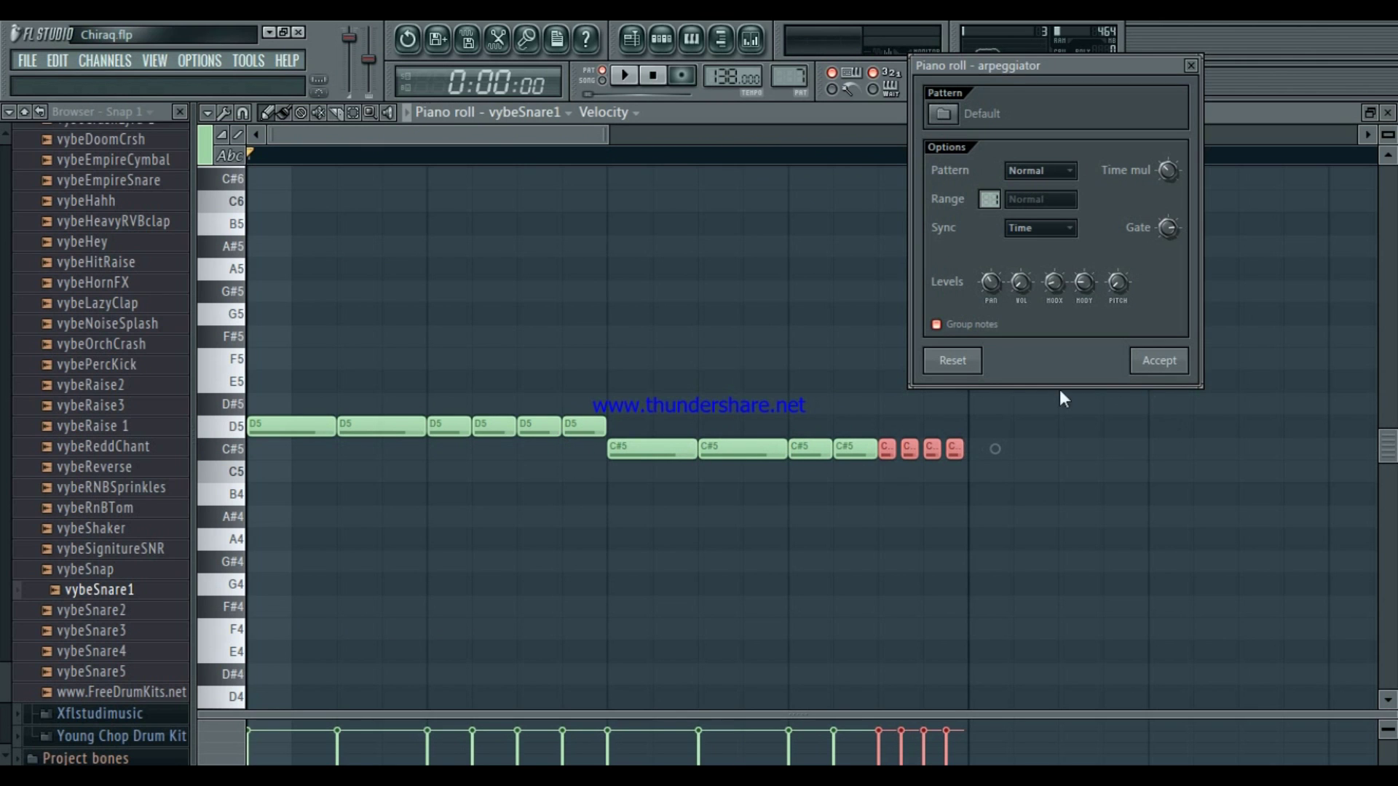
left_click(1136, 375)
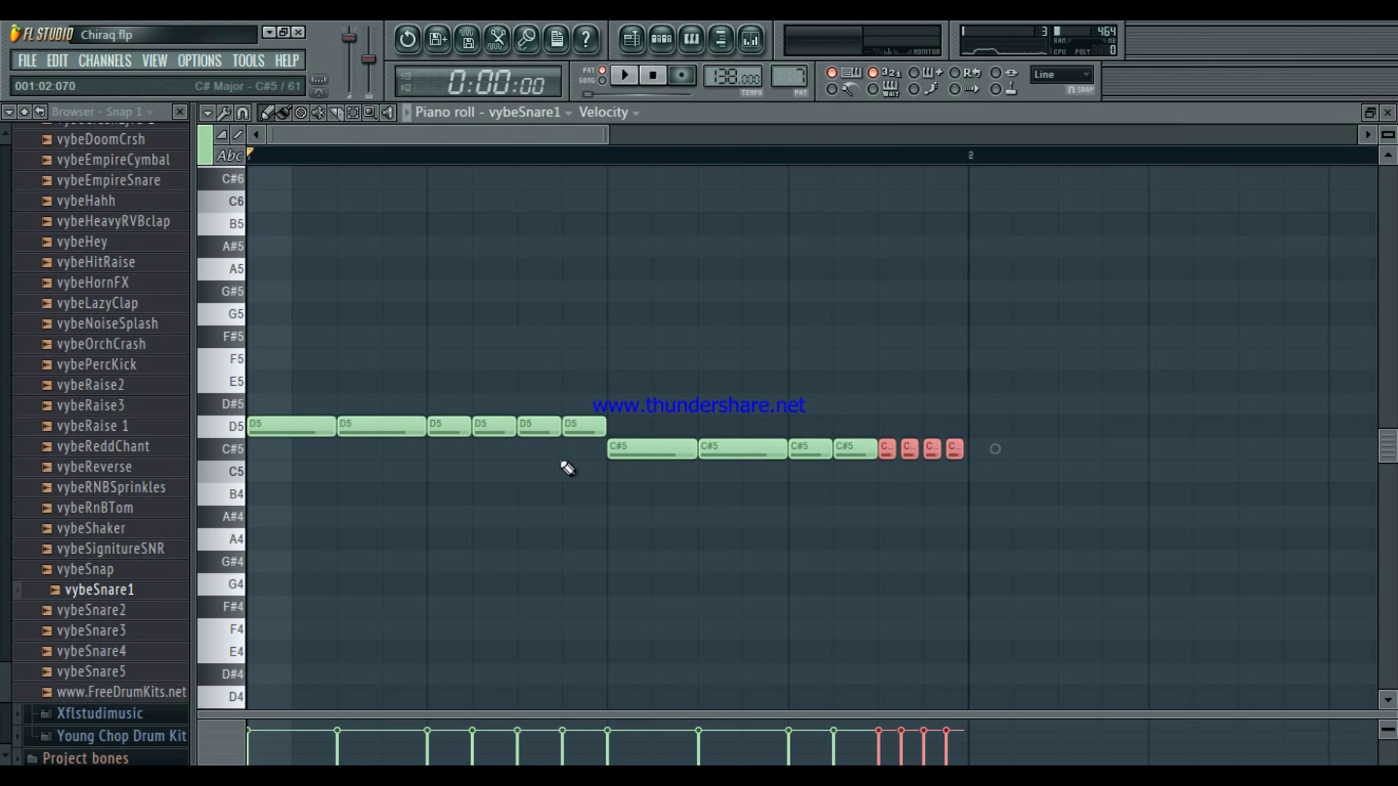
Arpeggiate the fifth D5 note, at step 7, with the Default pattern, playing the roll before accepting
left_click_drag(545, 464, 536, 374)
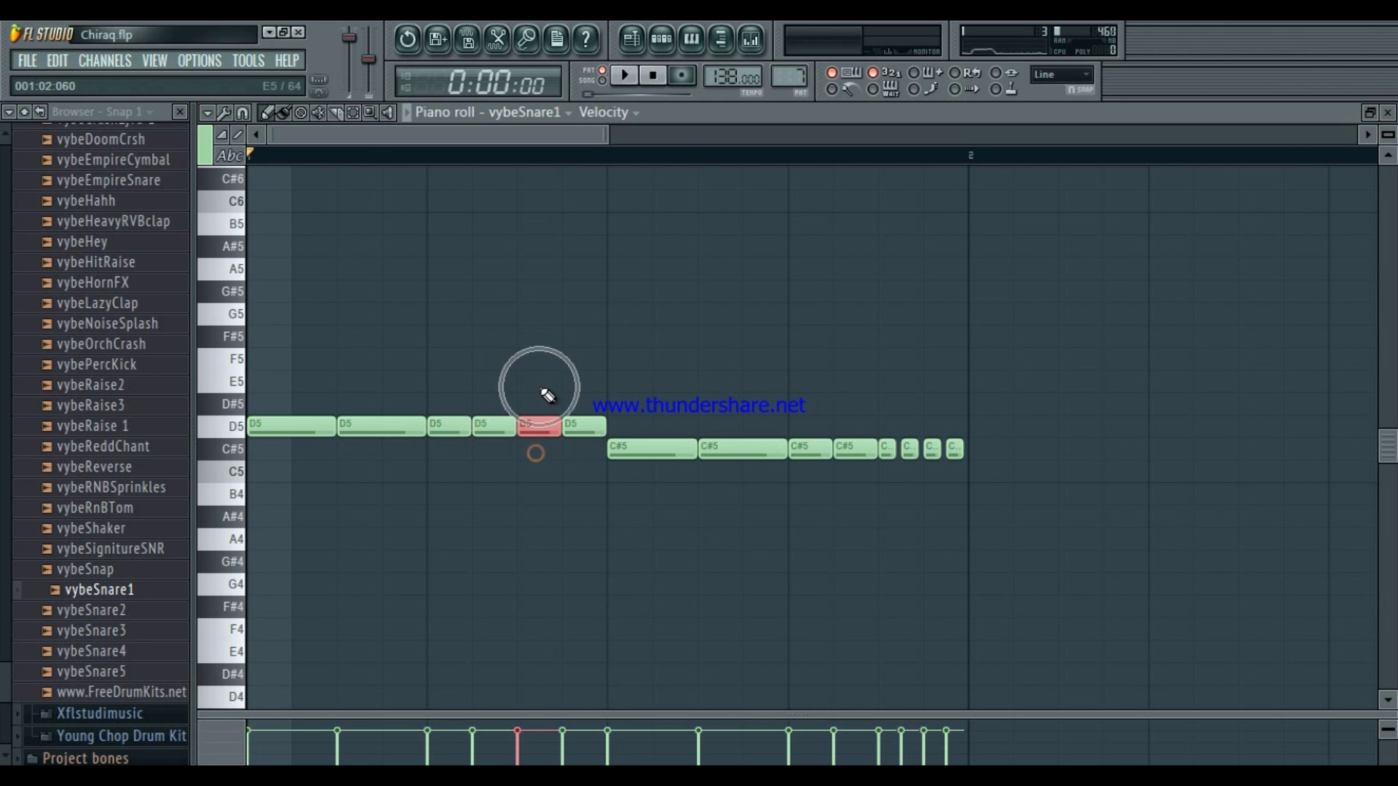
key("alt+a")
key("space")
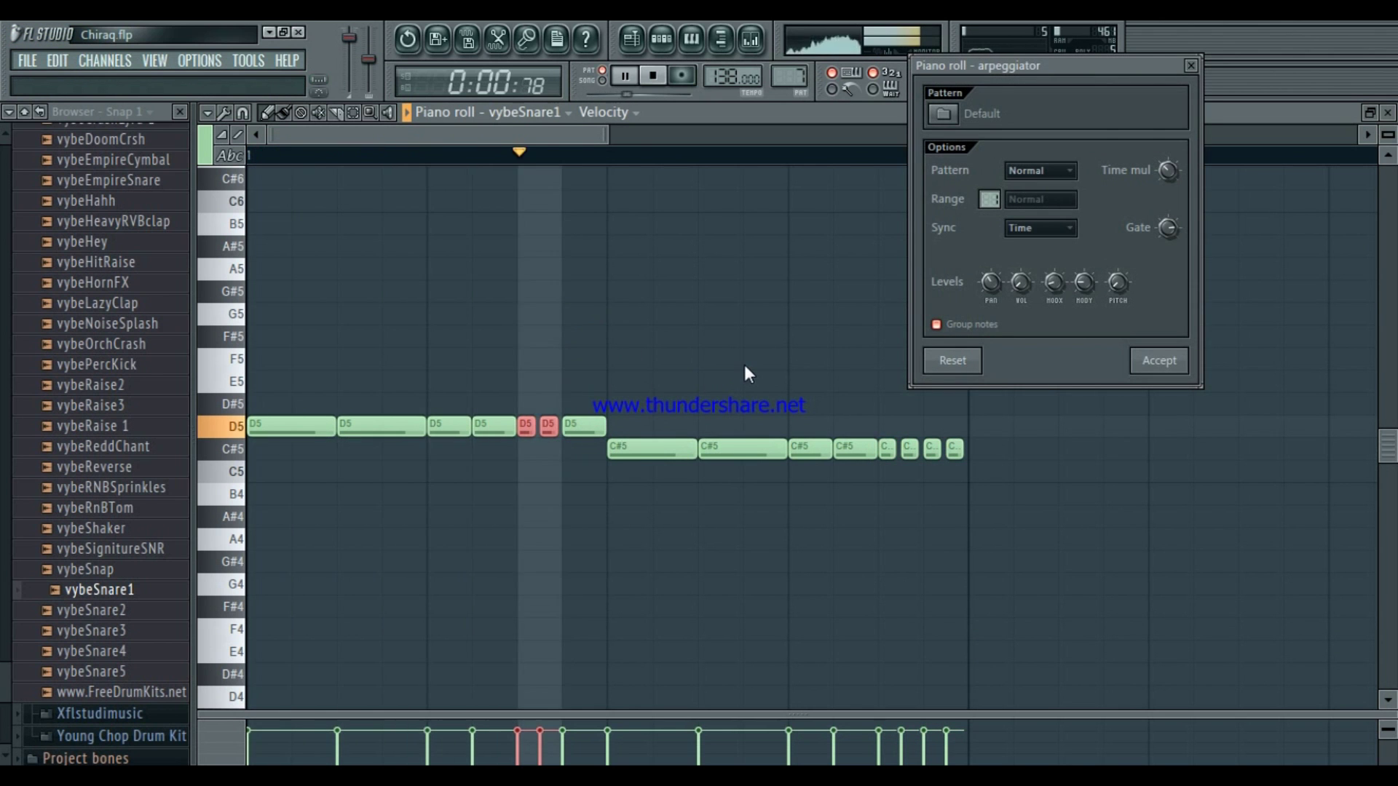
left_click(1159, 360)
key("space")
Switch to song mode and play the playlist from bar 7 to hear the edited roll in the arrangement
left_click(636, 74)
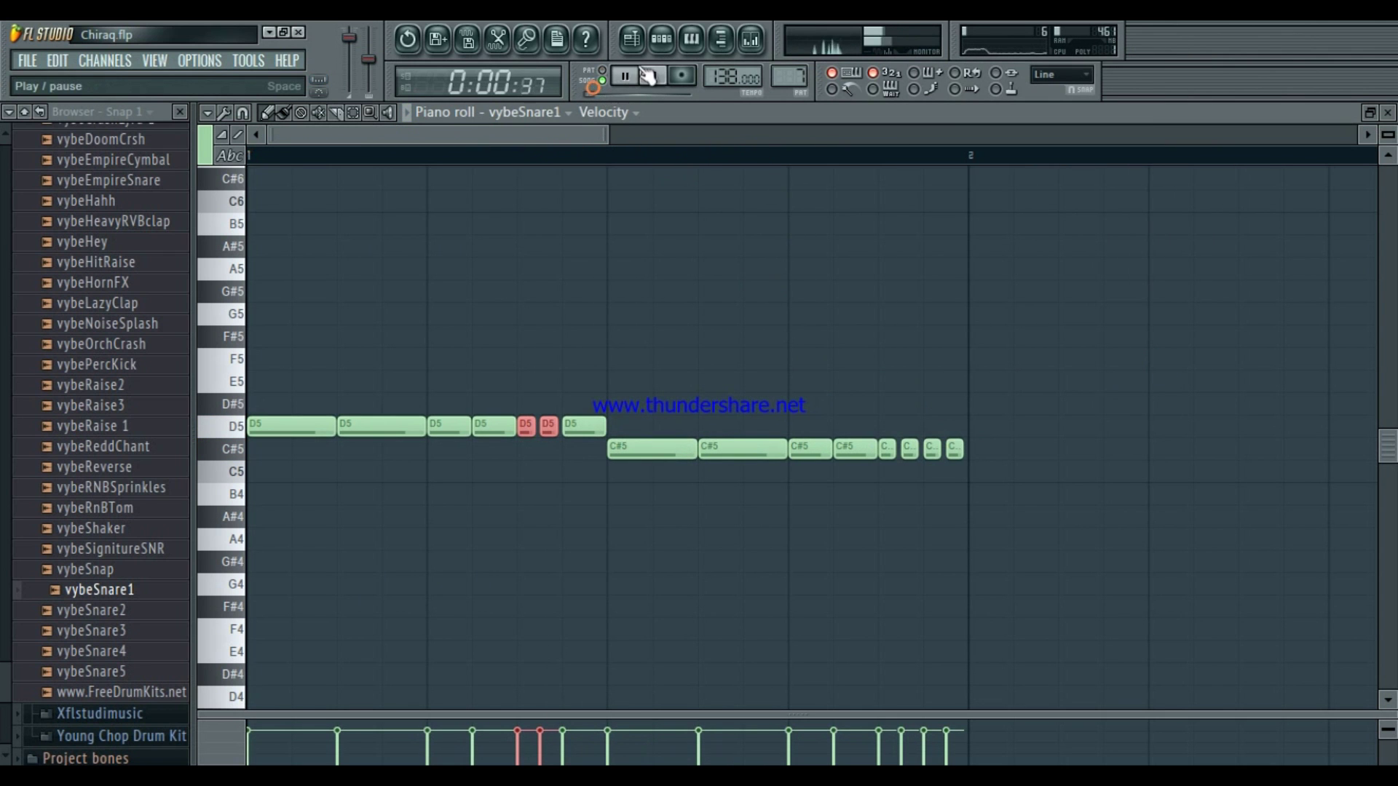
left_click(633, 41)
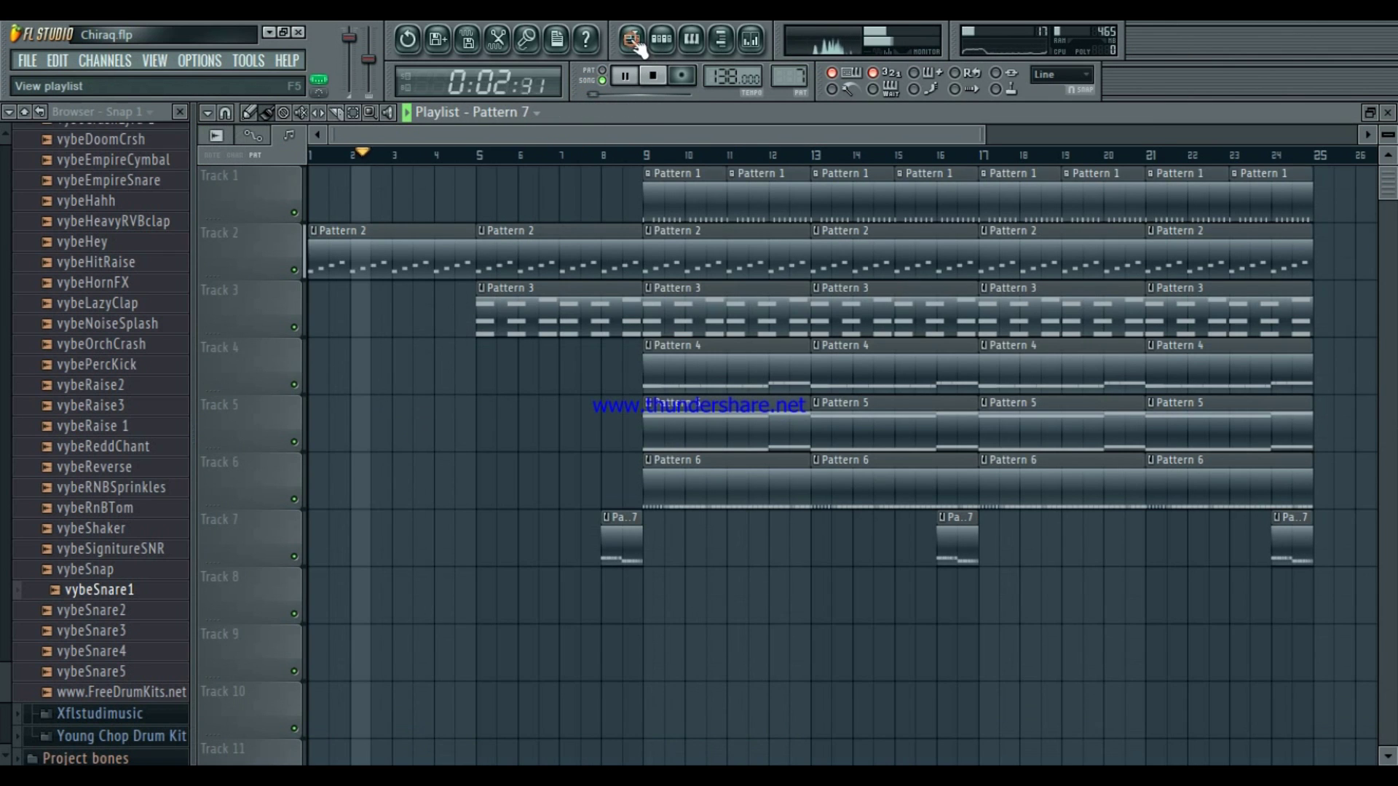
left_click(565, 156)
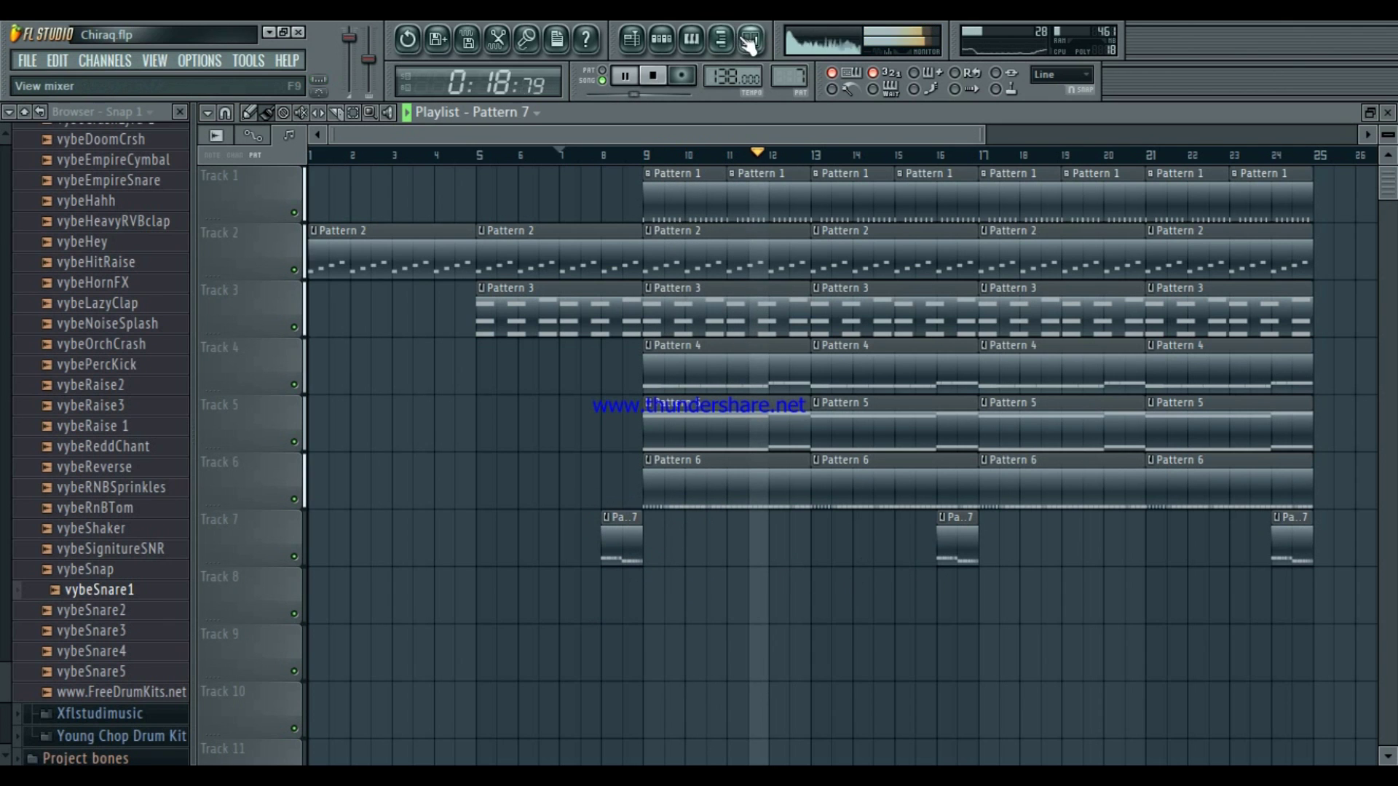
Lower the vybeSnare1 channel volume to 34% and assign the channel to a free mixer track
left_click(661, 38)
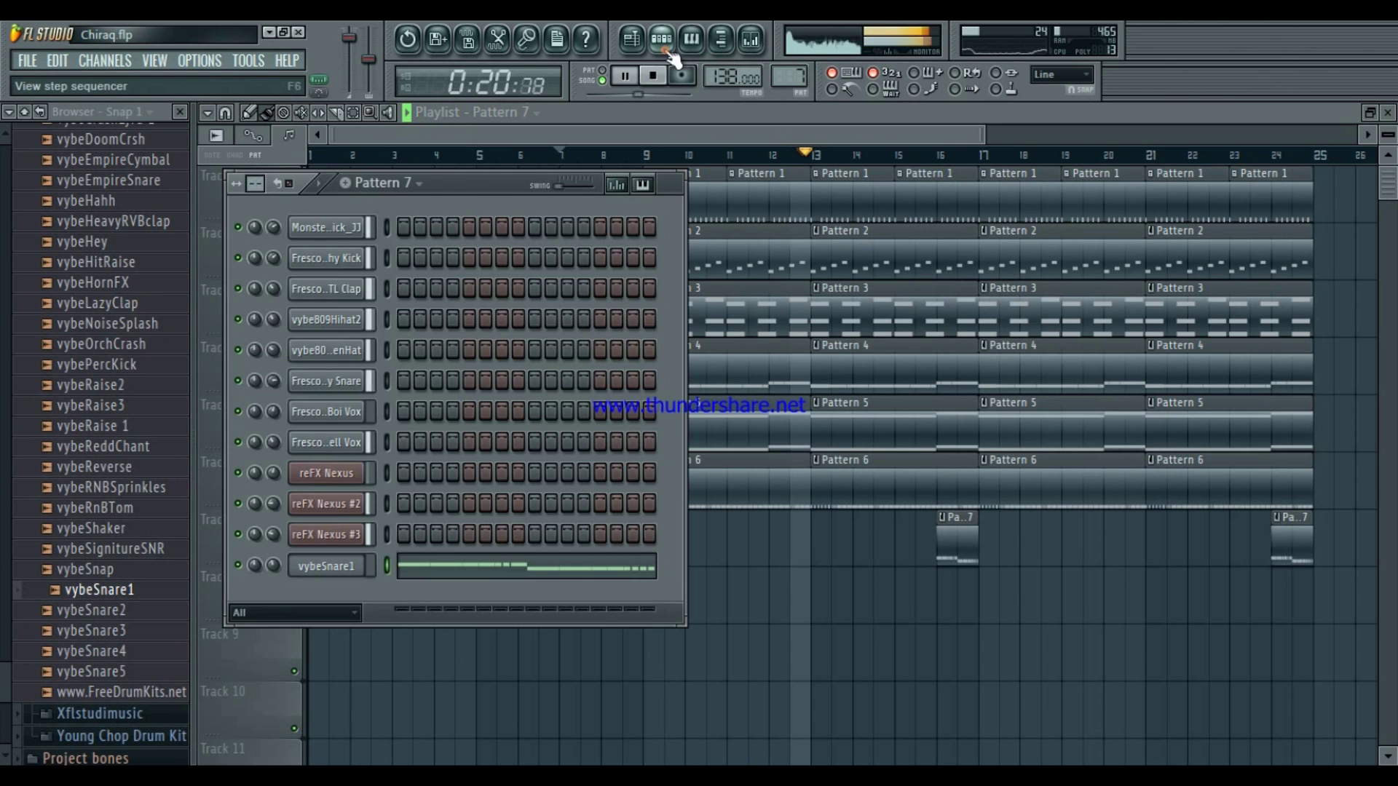
scroll(270, 567, "down", 5)
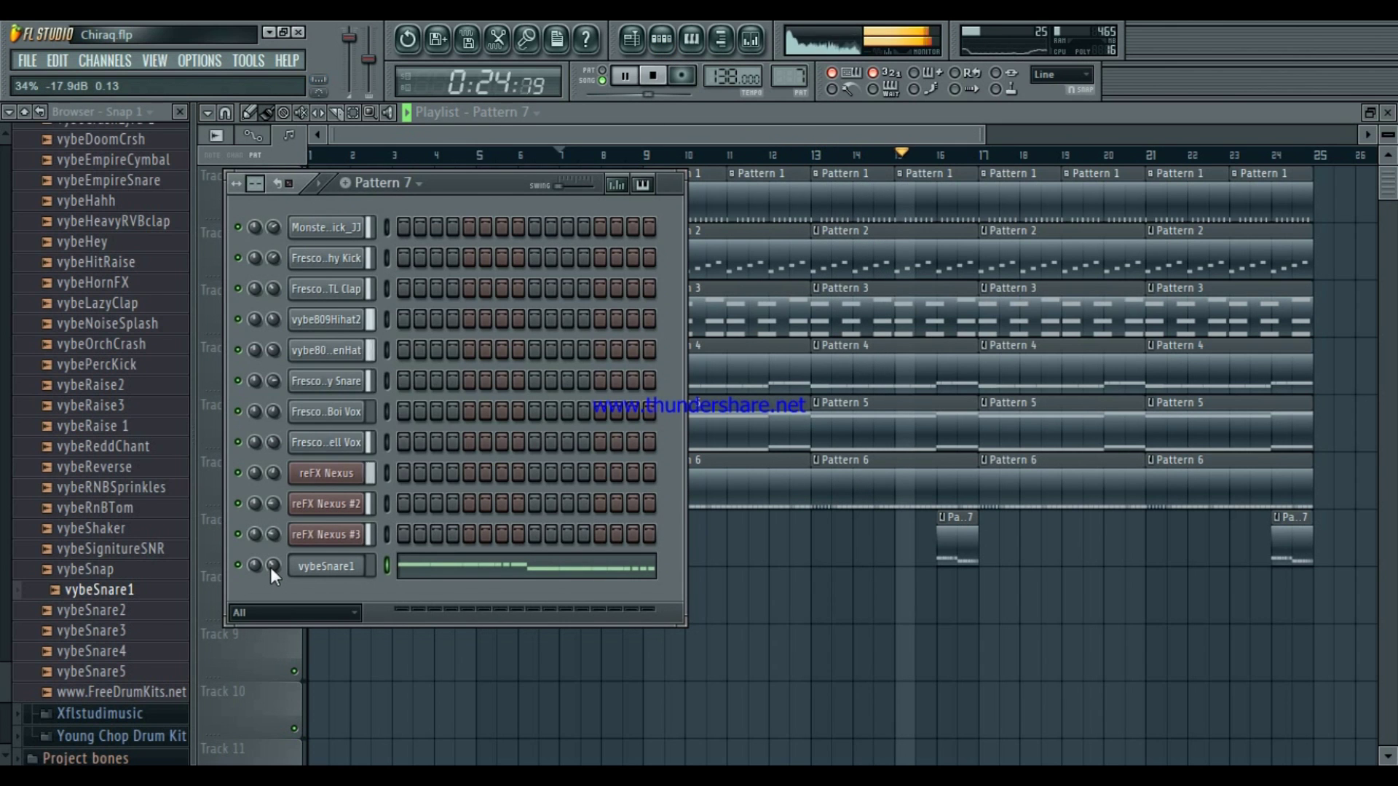
left_click(305, 566)
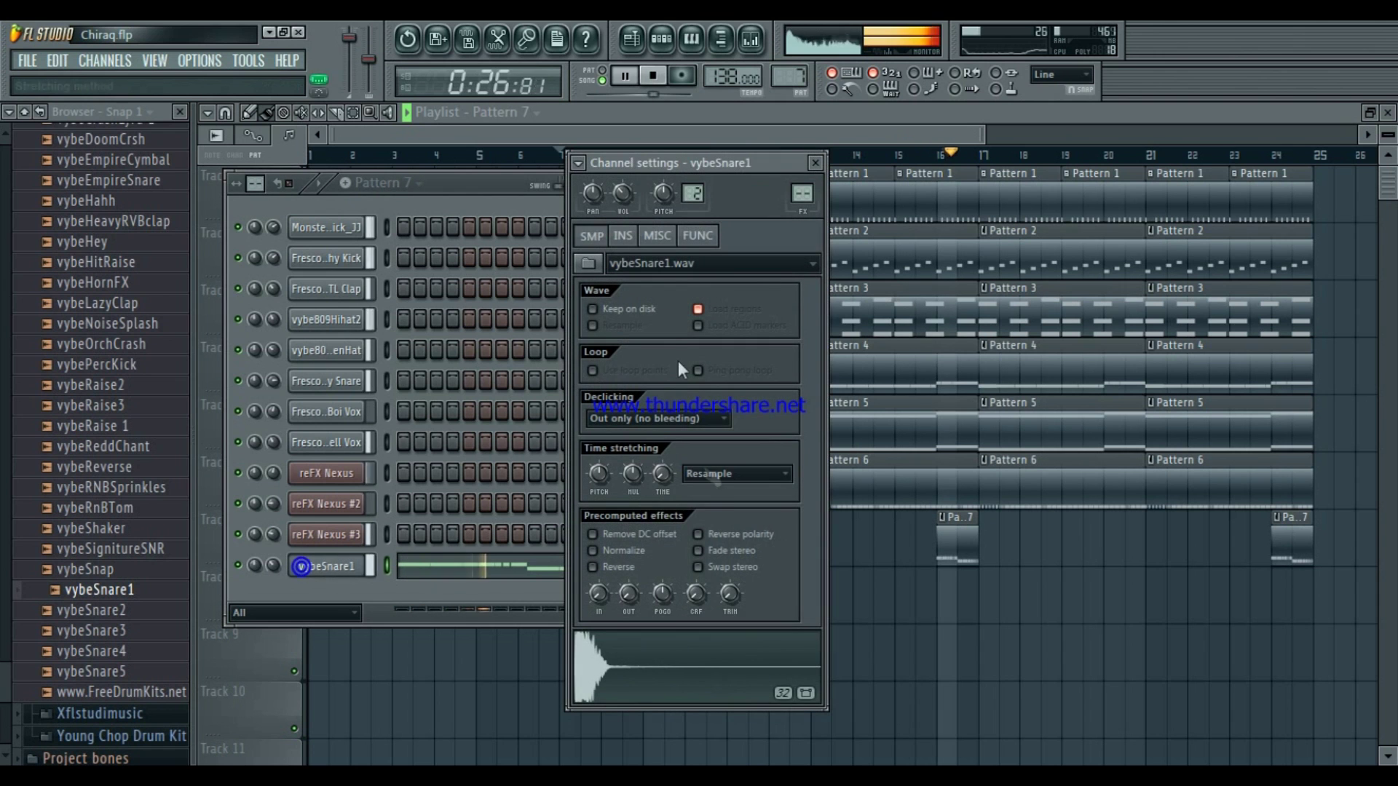
left_click(579, 164)
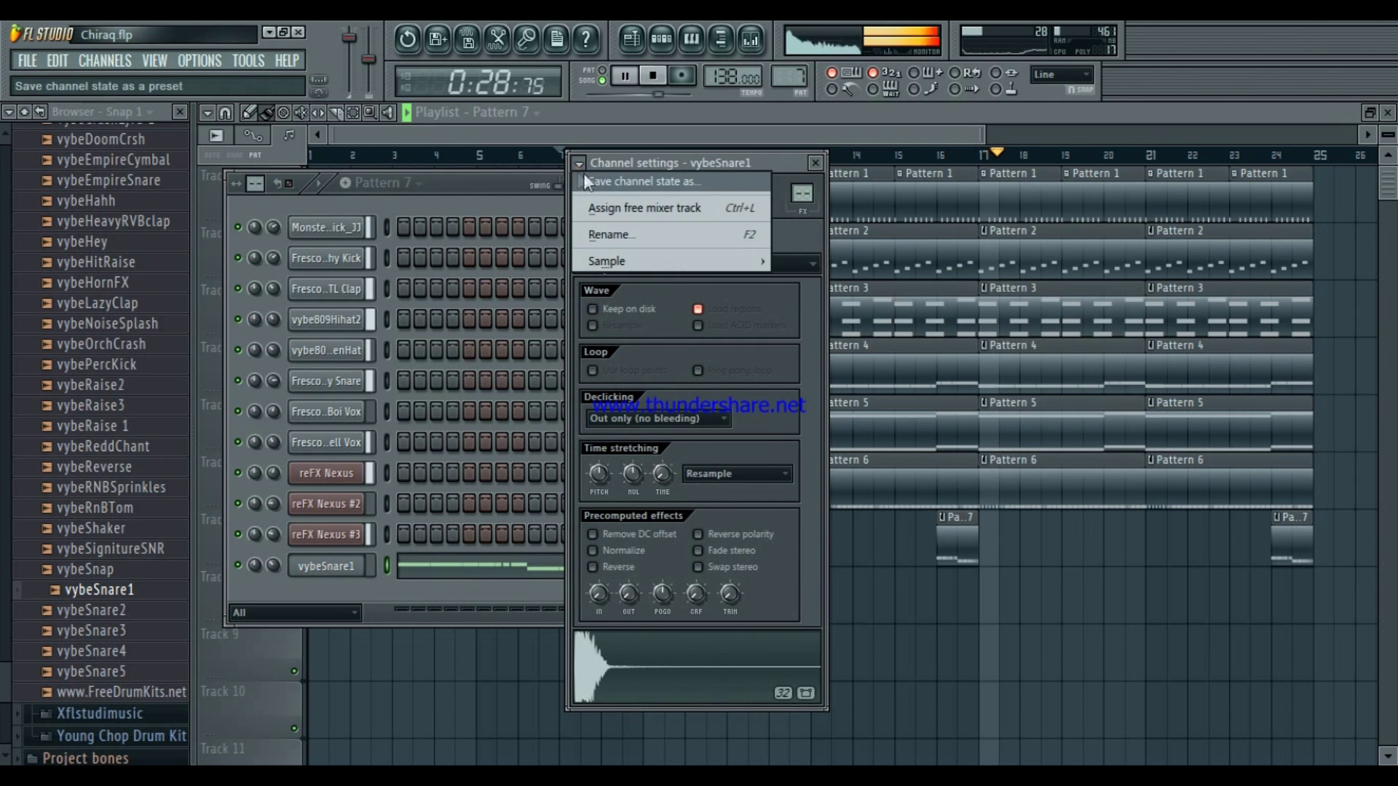
left_click(621, 210)
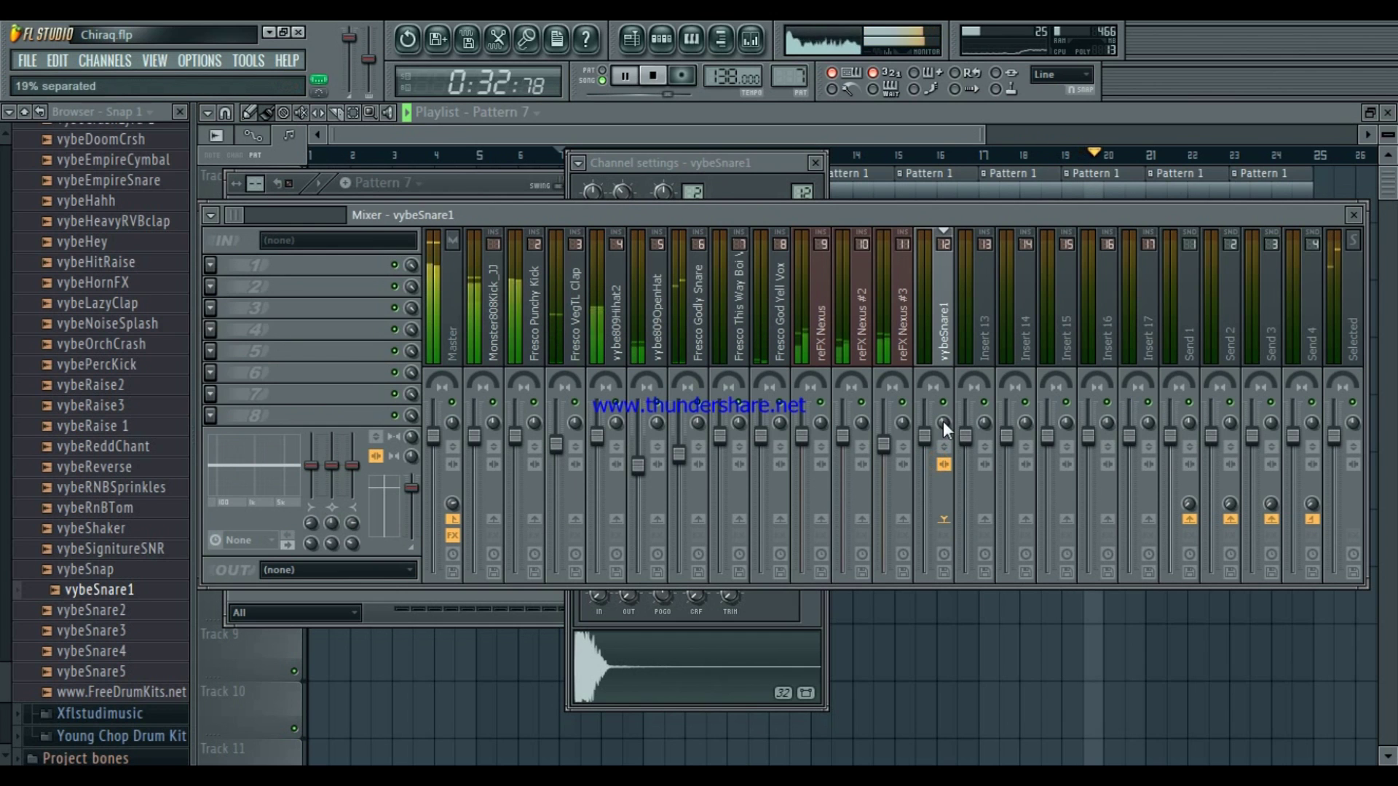
Remove Edison from the first effect slot of the Master mixer track
left_click(451, 361)
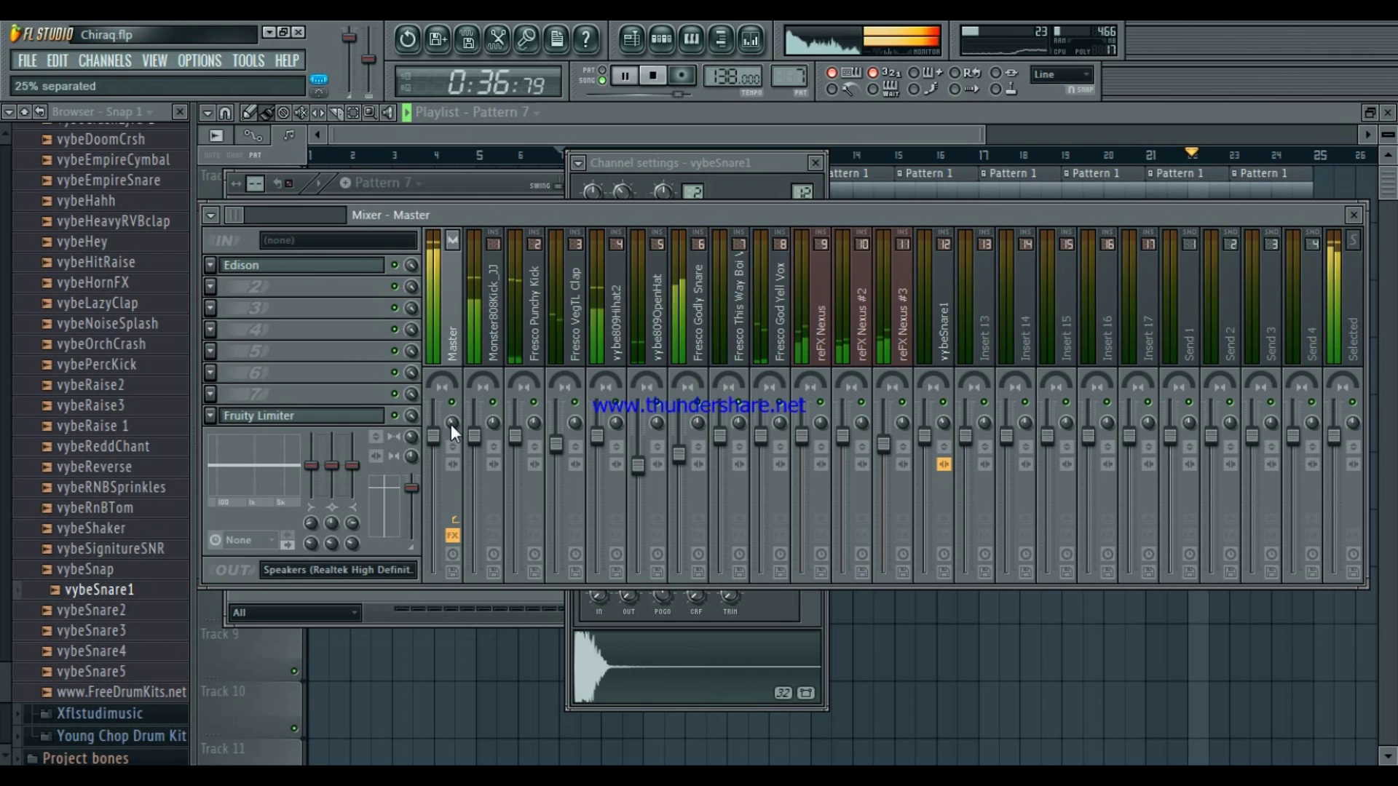
left_click(210, 265)
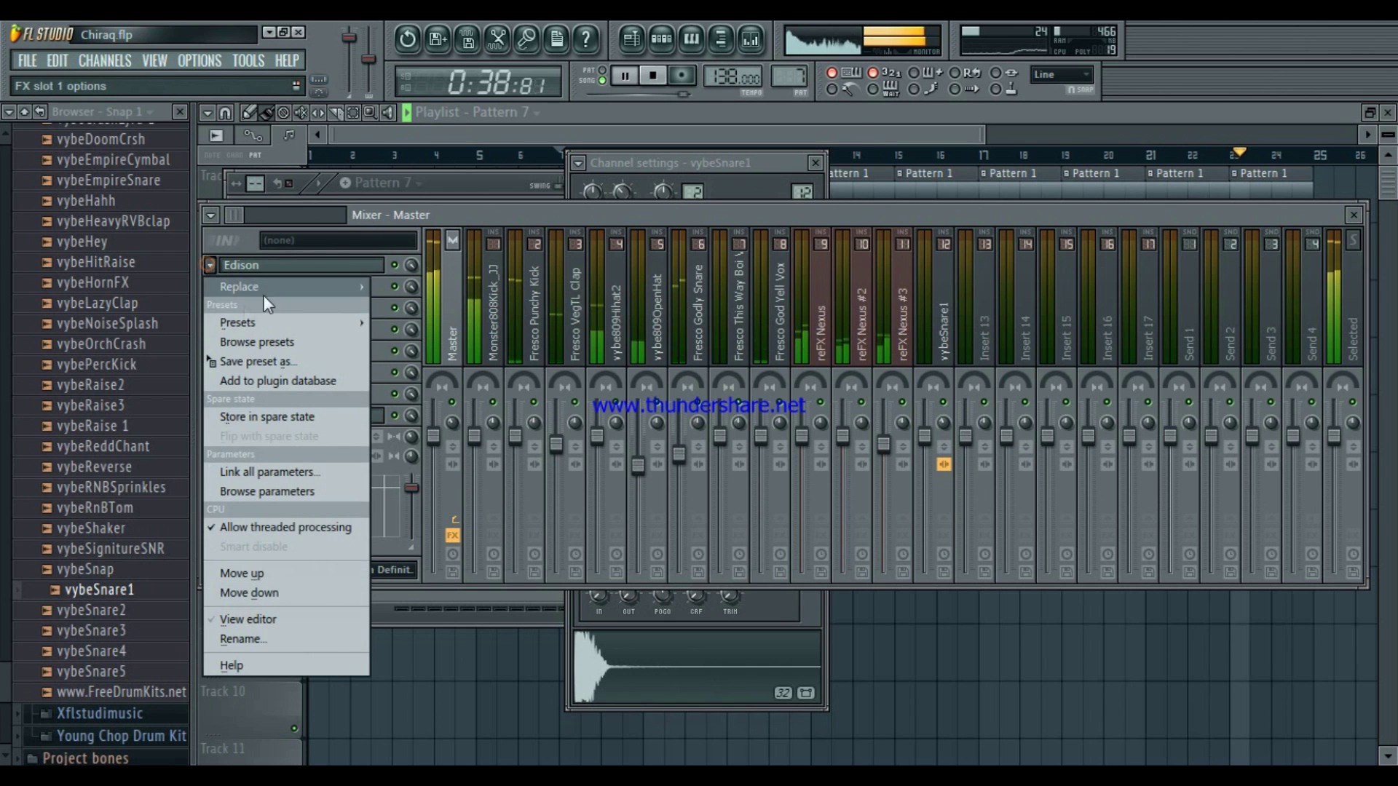
mouse_move(273, 291)
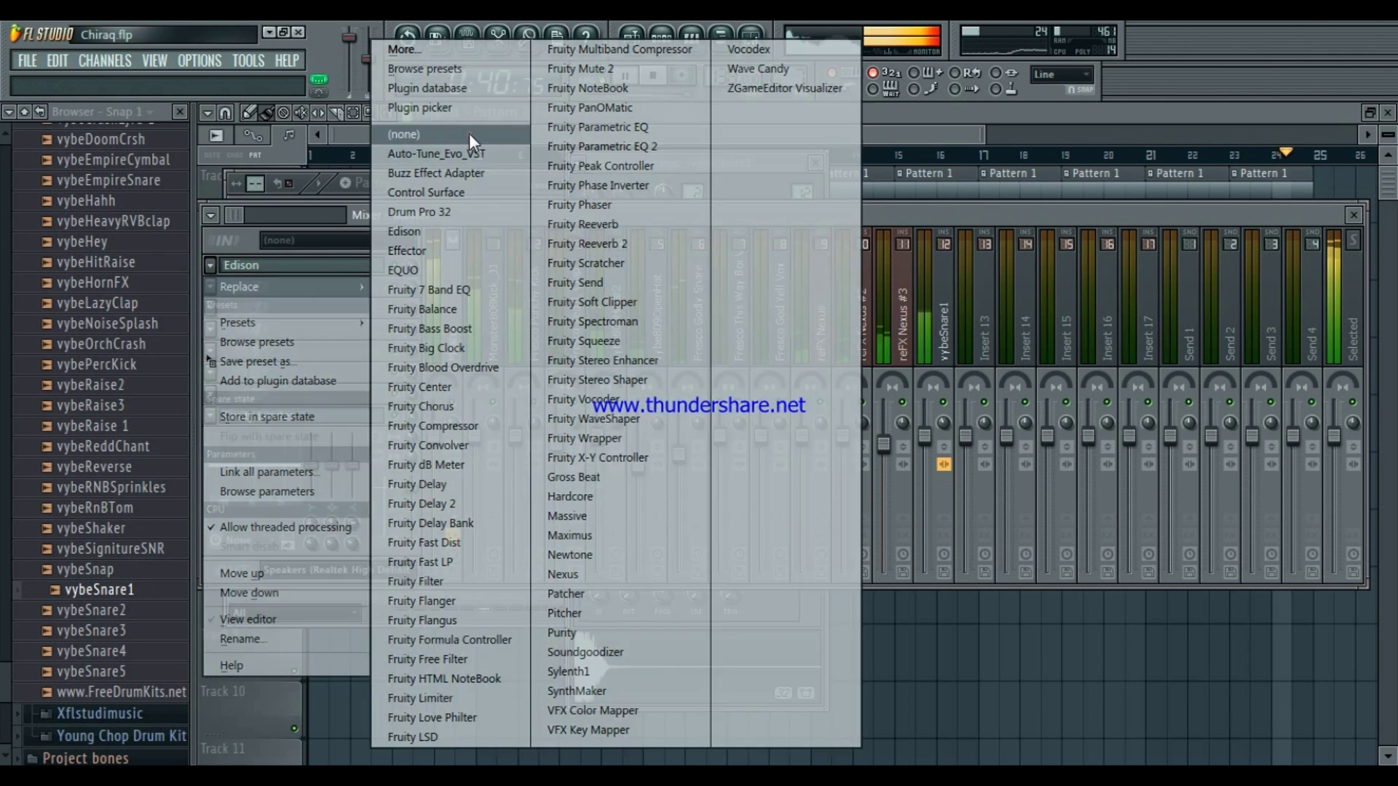
left_click(468, 134)
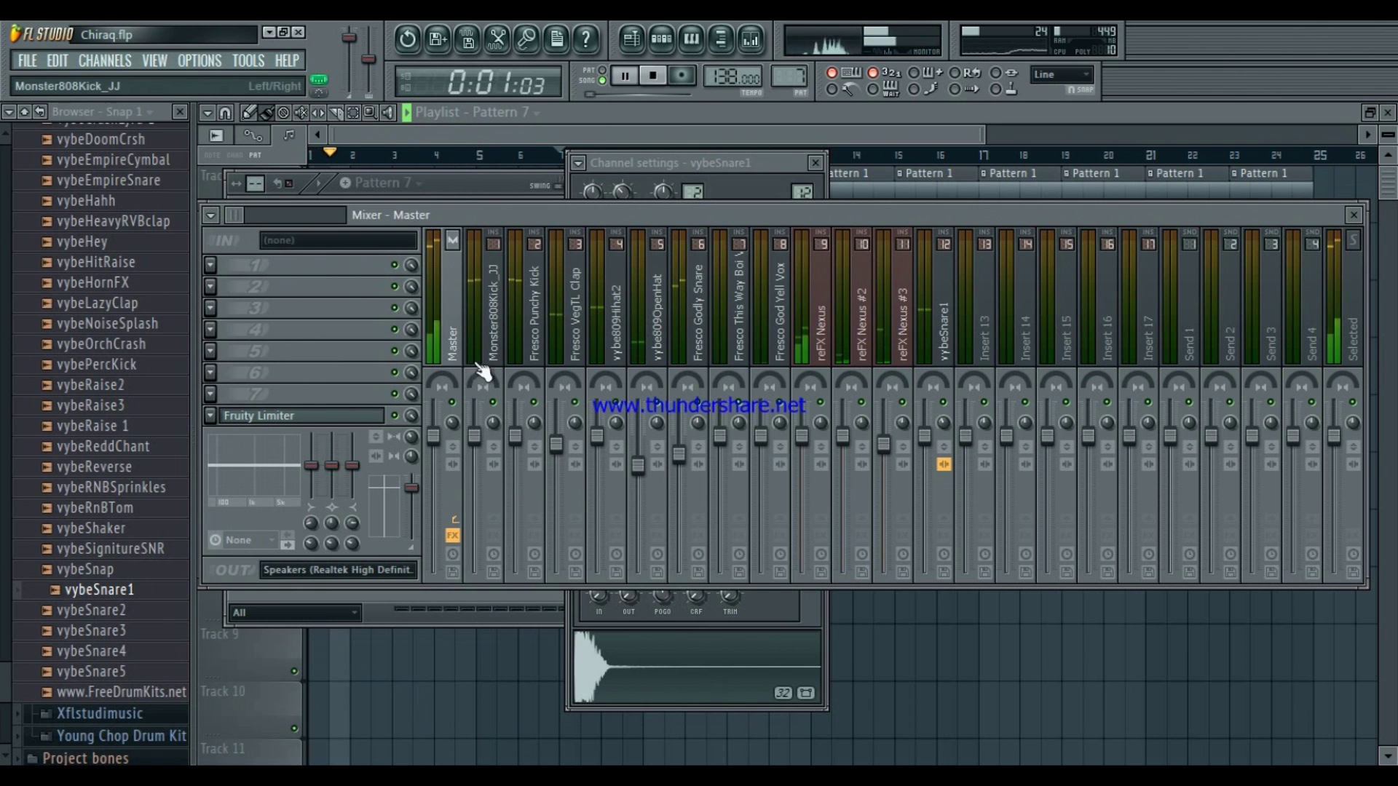
Load Maximus in the first effect slot of the Monster808Kick_JJ mixer track with the Official Master preset
left_click(500, 364)
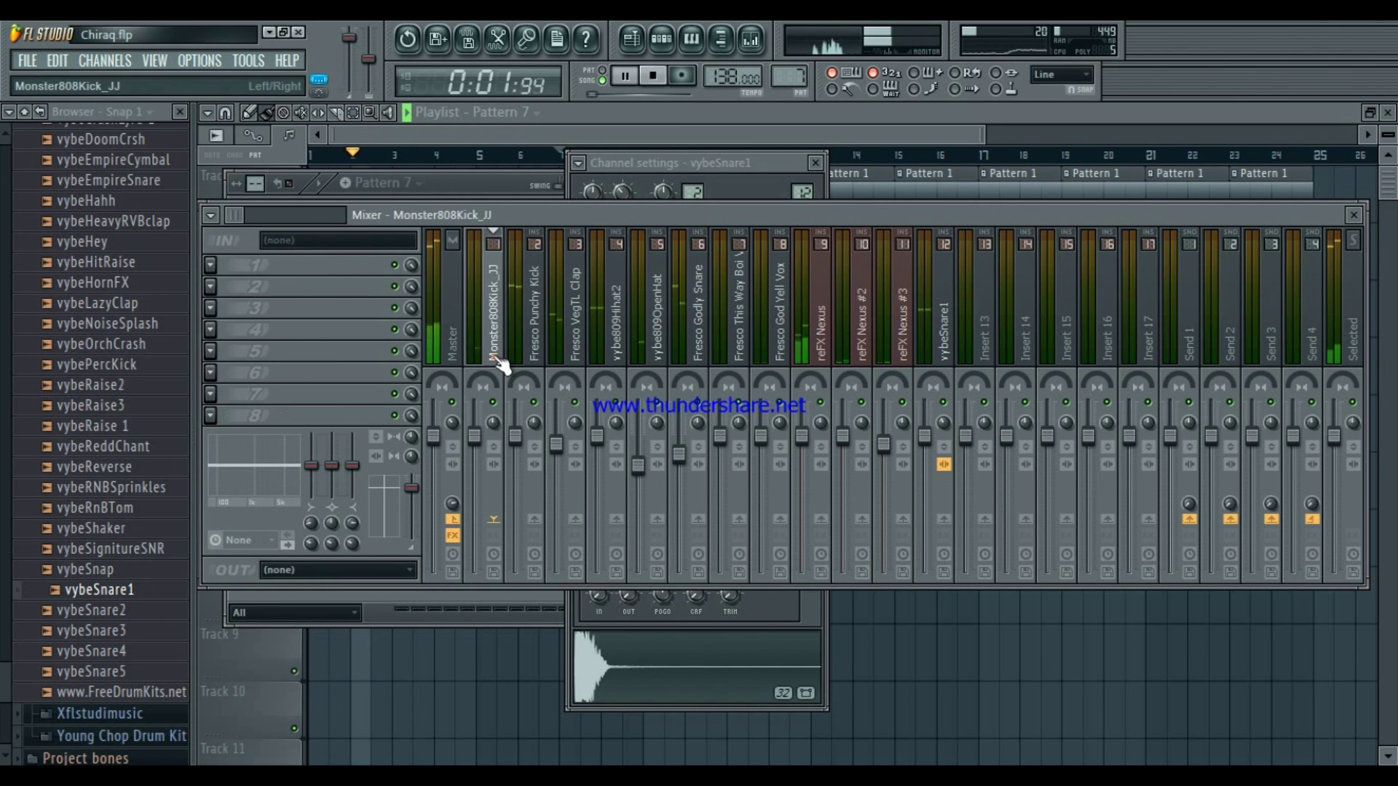
left_click(211, 265)
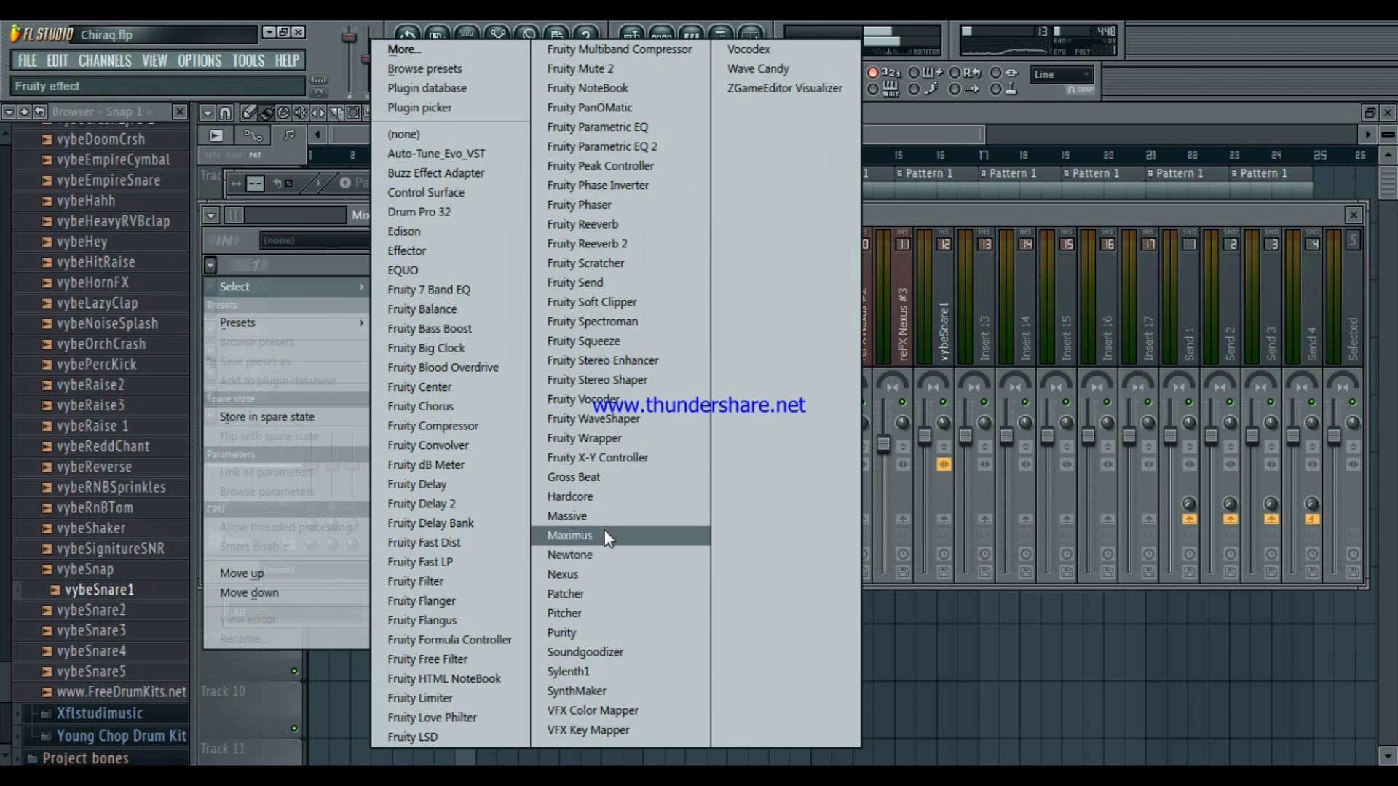
left_click(604, 530)
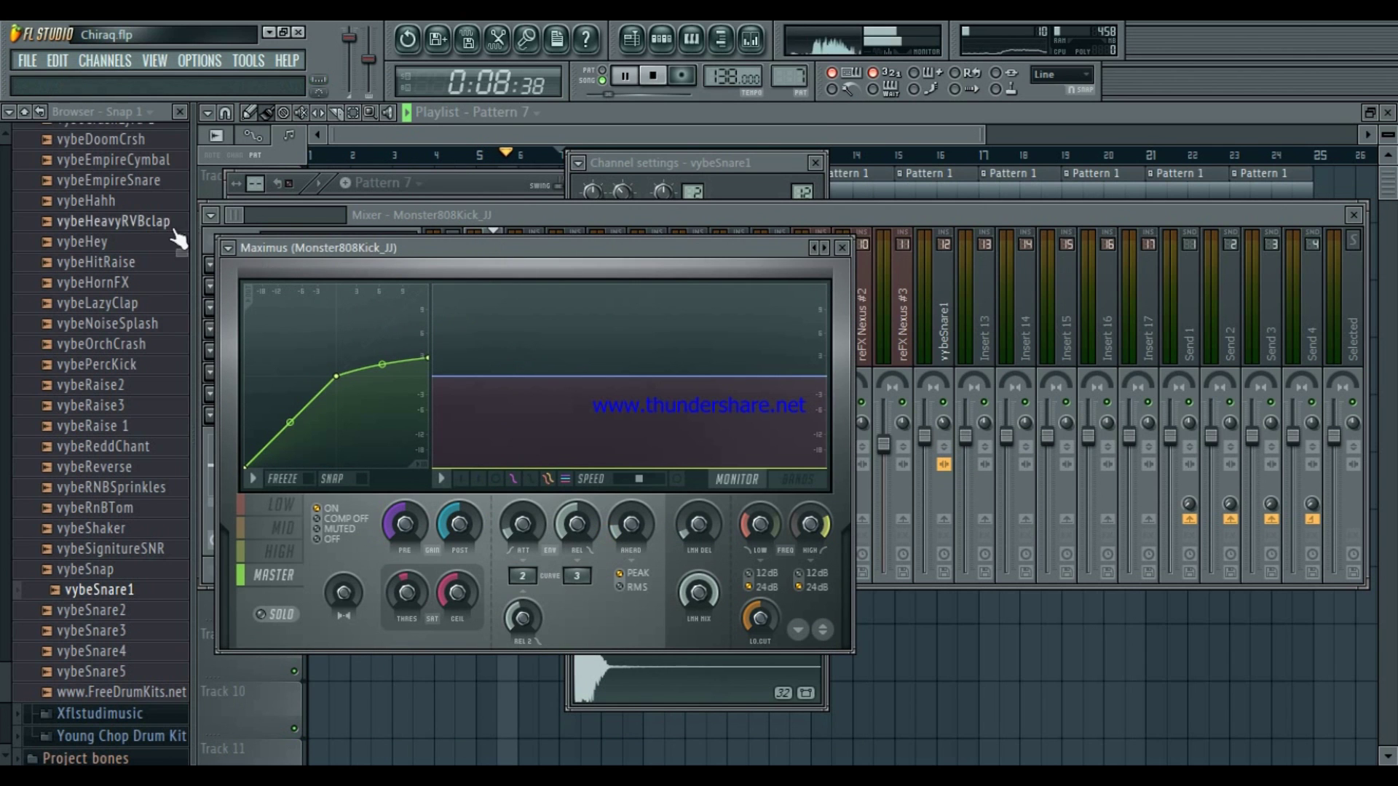
left_click(232, 249)
mouse_move(323, 301)
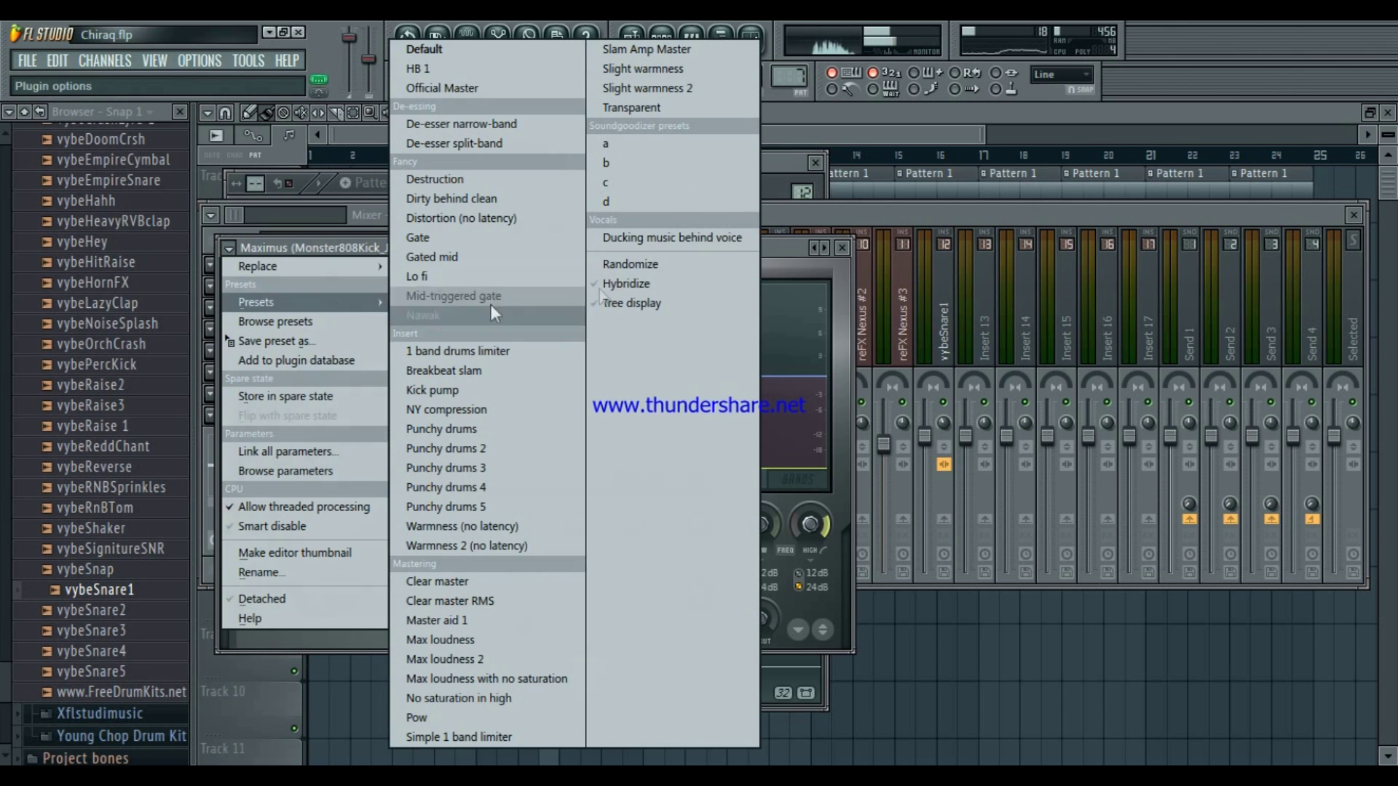
left_click(439, 86)
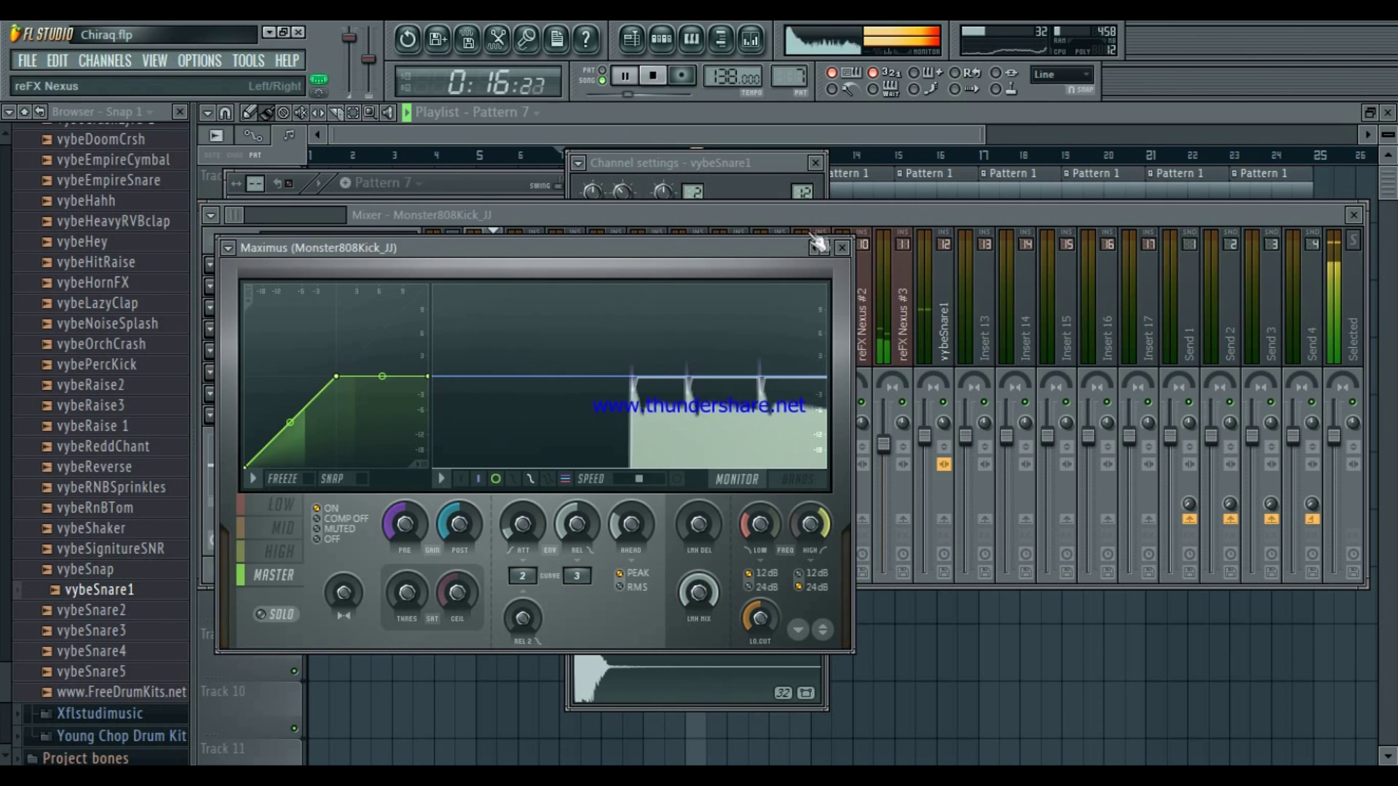
left_click(841, 247)
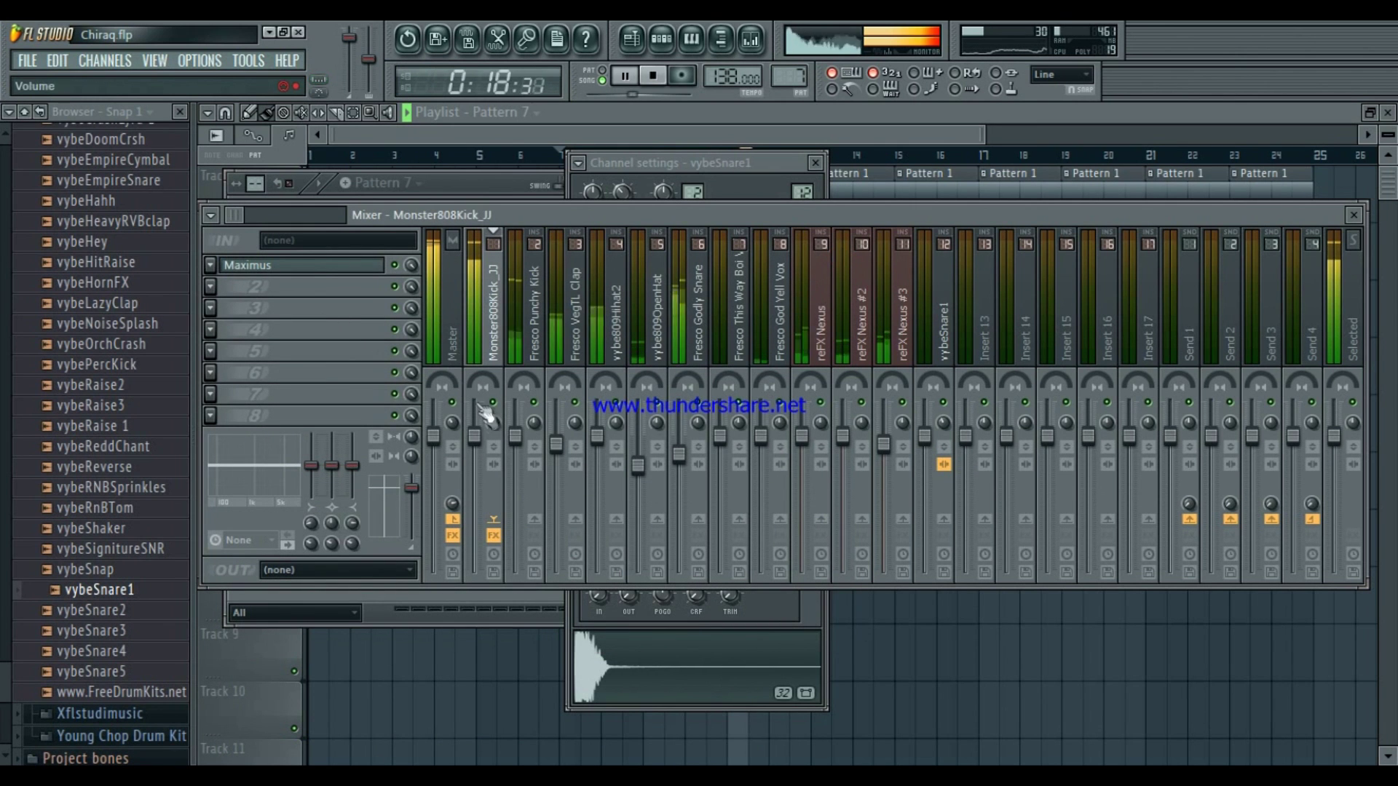
Lower the Monster808Kick_JJ mixer track volume to 72% and return to the playlist
left_click_drag(488, 449, 487, 474)
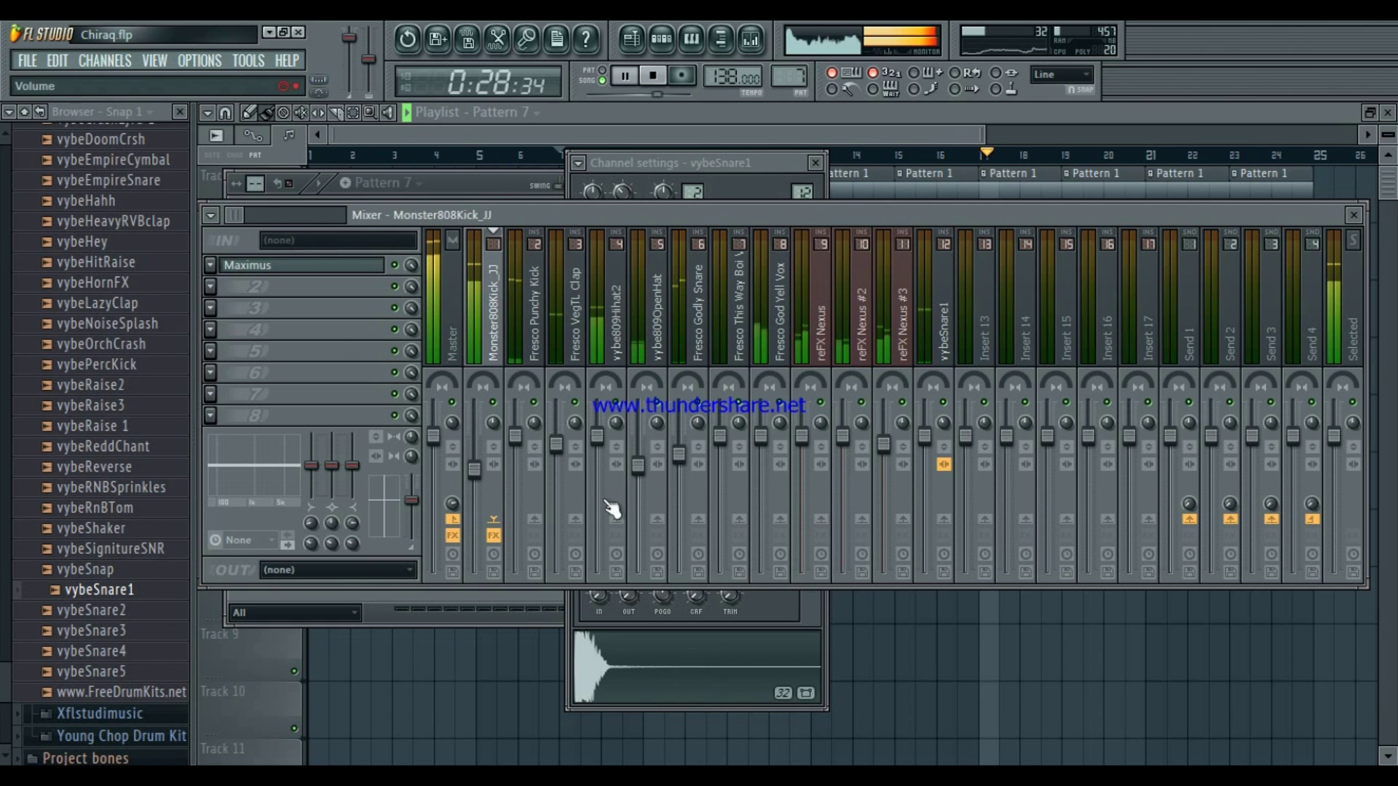
left_click_drag(485, 476, 487, 479)
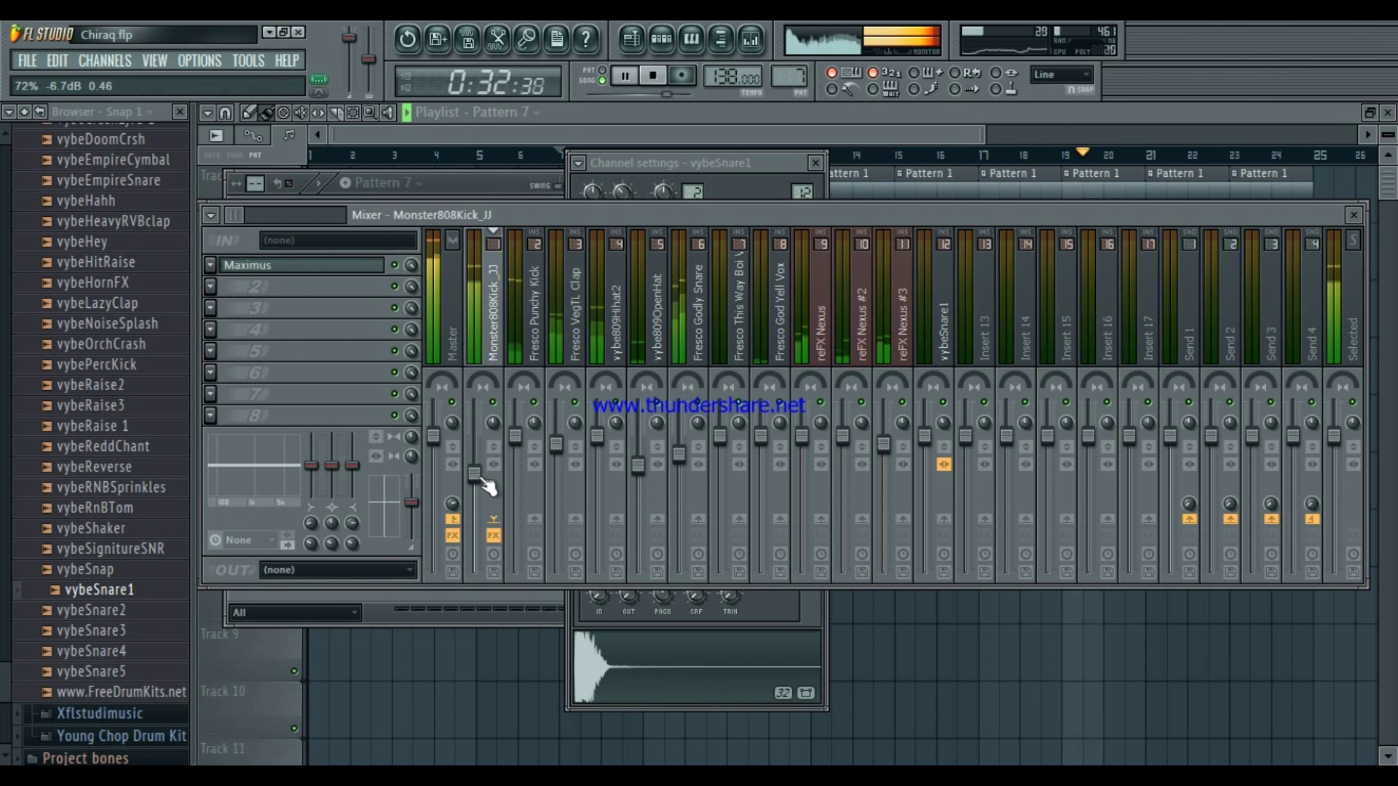
left_click(243, 658)
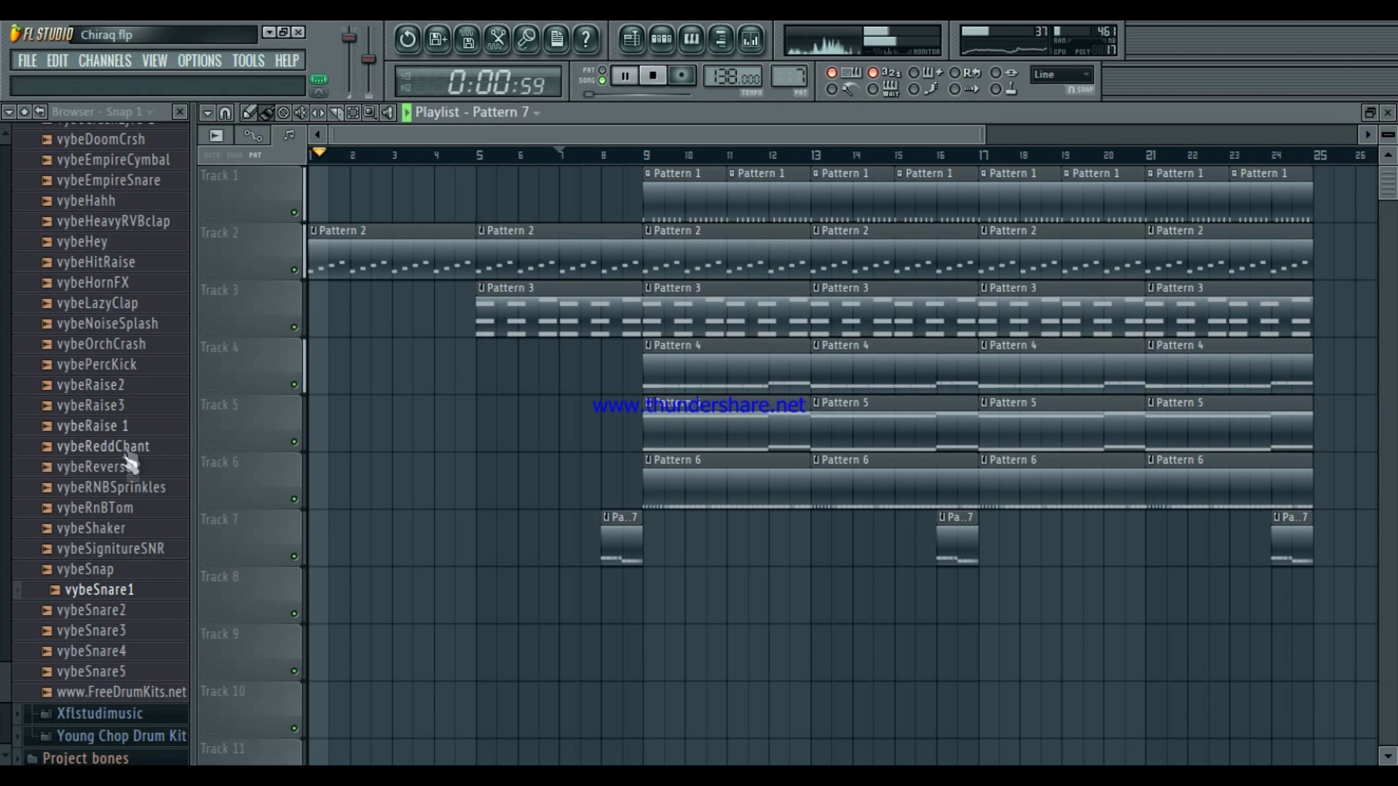
Place the vybeOrchCrash sample on playlist Track 7 at bars 9, 17 and 21
left_click(153, 344)
left_click_drag(156, 348, 682, 536)
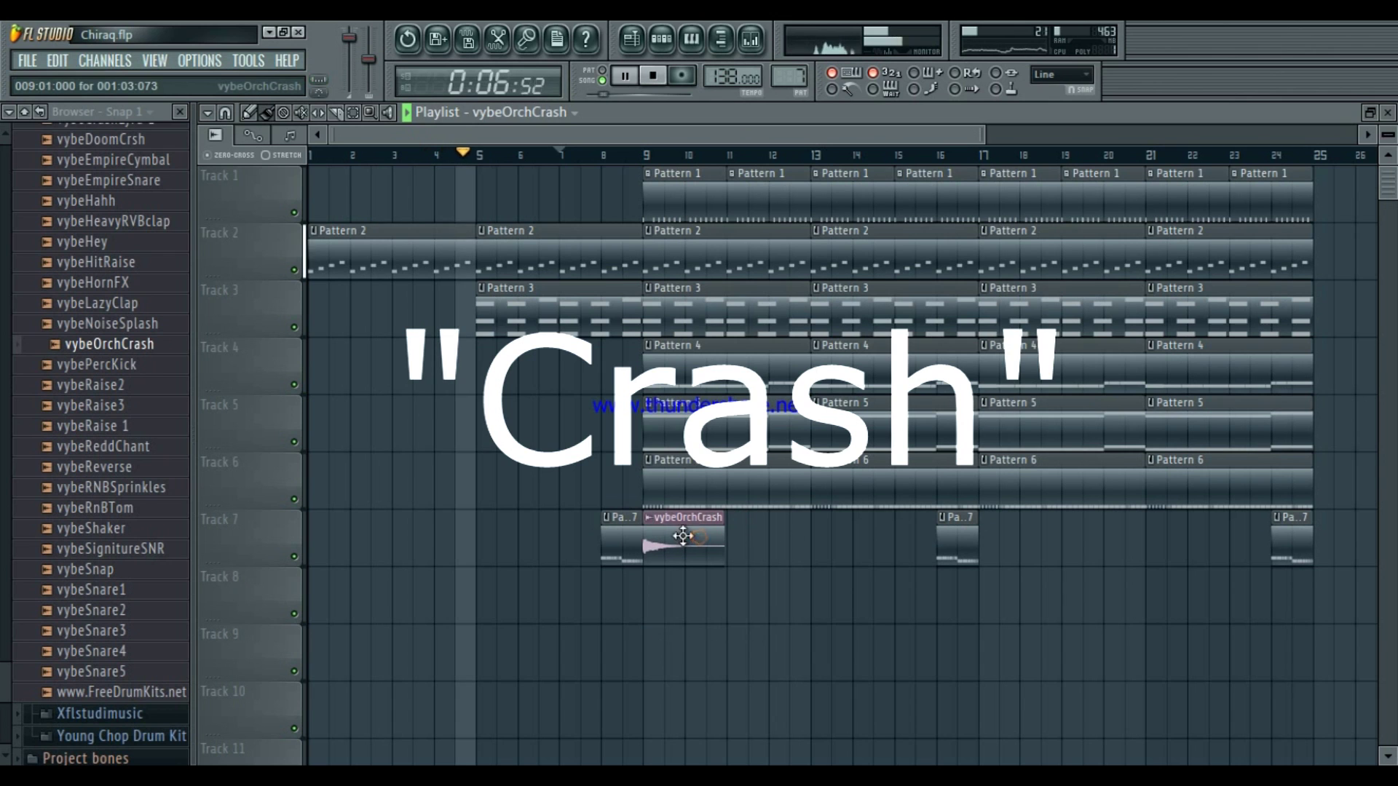
left_click(989, 547)
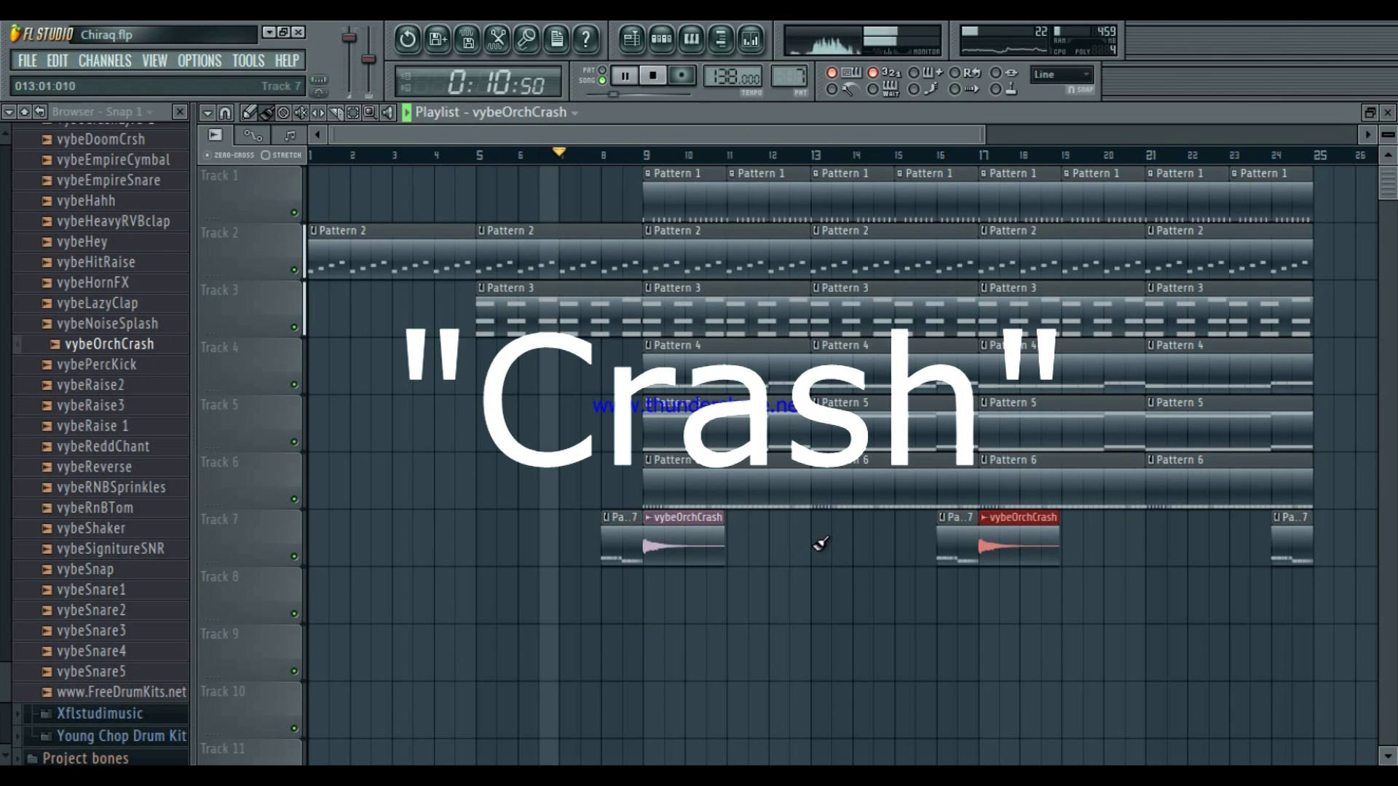
left_click(1158, 551)
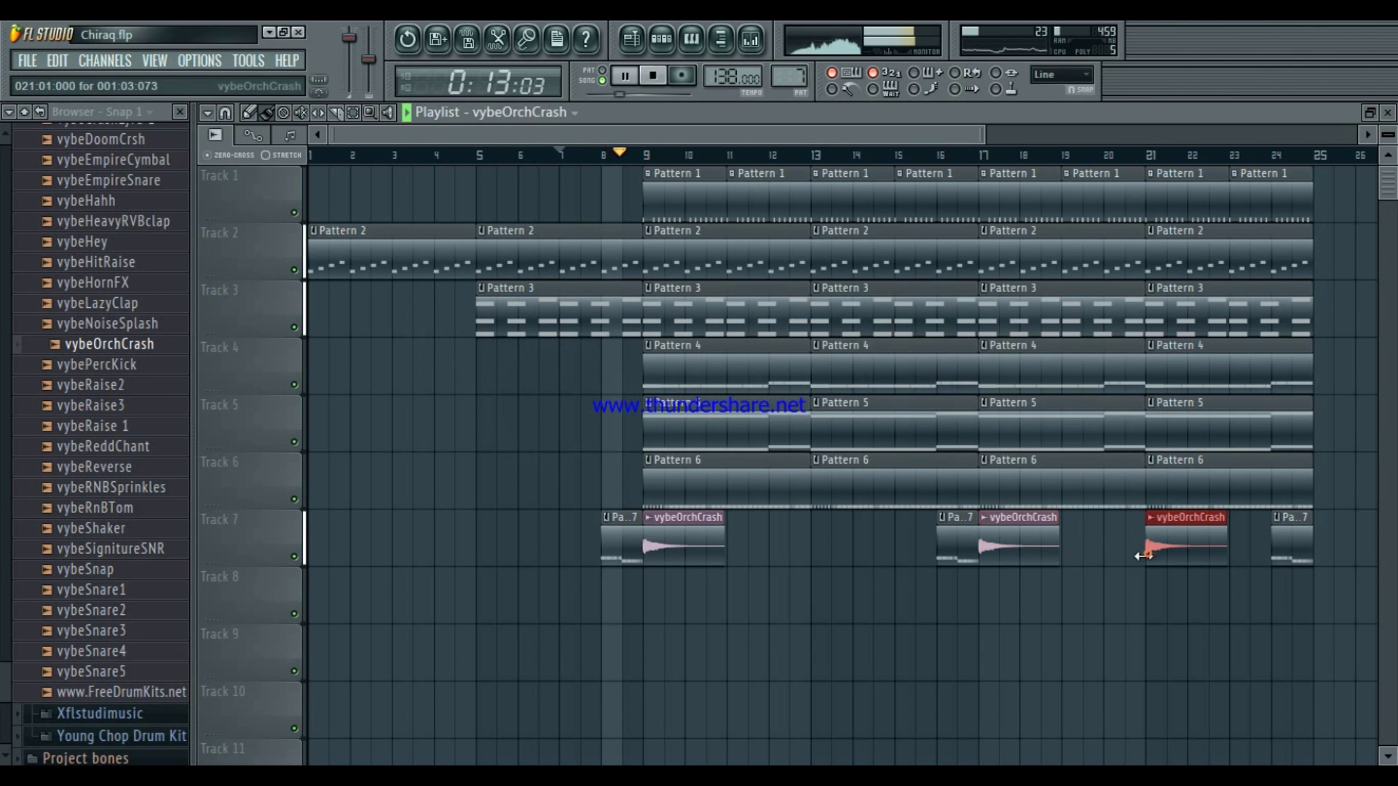
Lower the vybeOrchCrash channel volume to 59% and assign the channel to a free mixer track
double_click(682, 548)
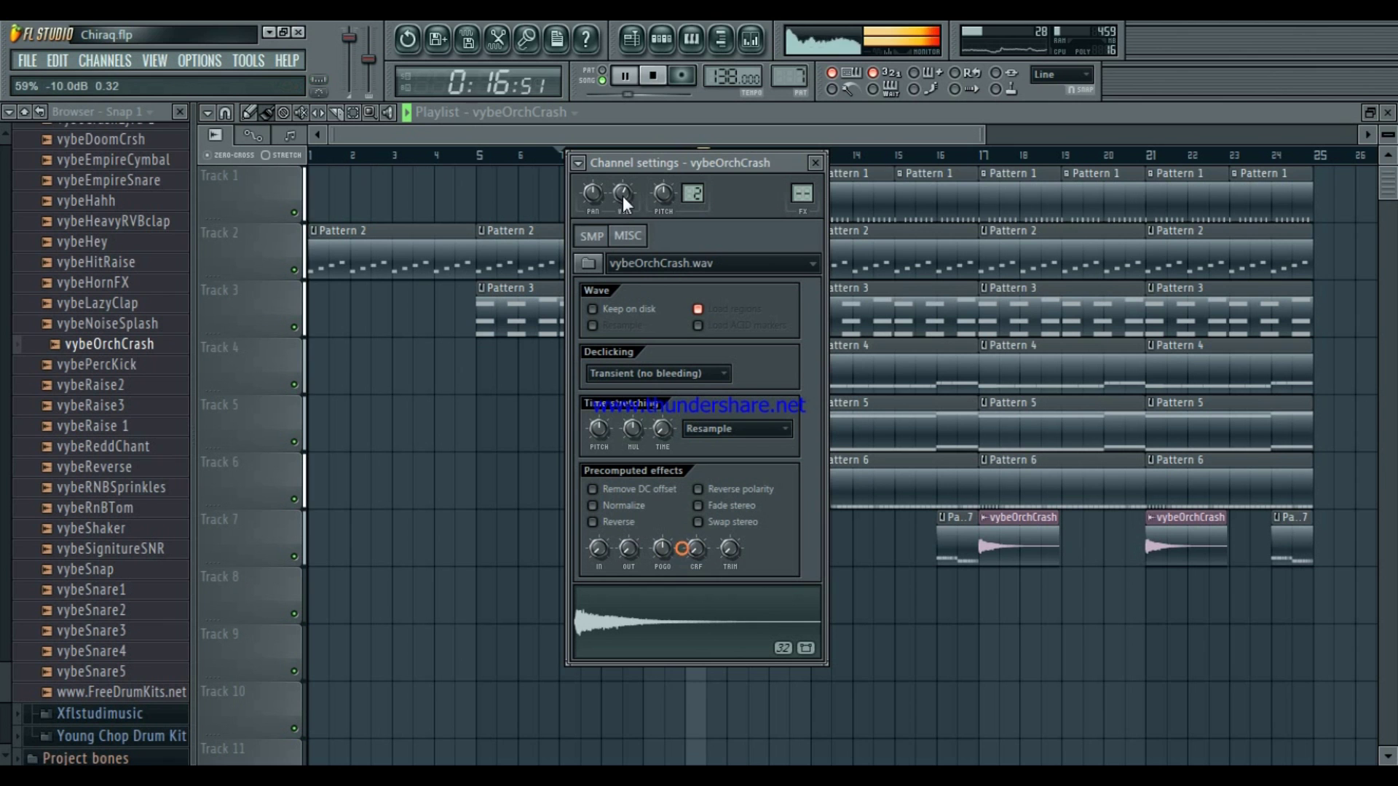
left_click(578, 165)
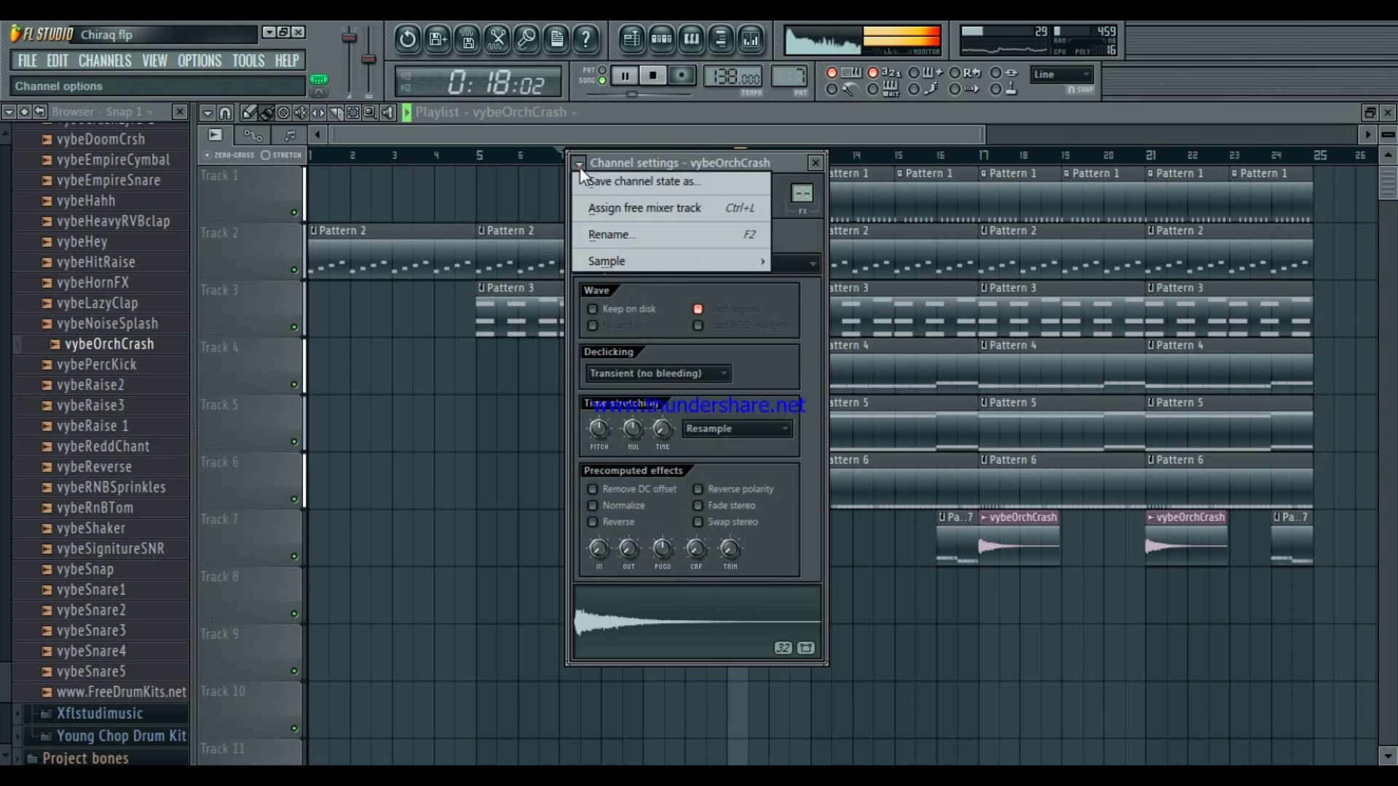
left_click(624, 207)
left_click(735, 137)
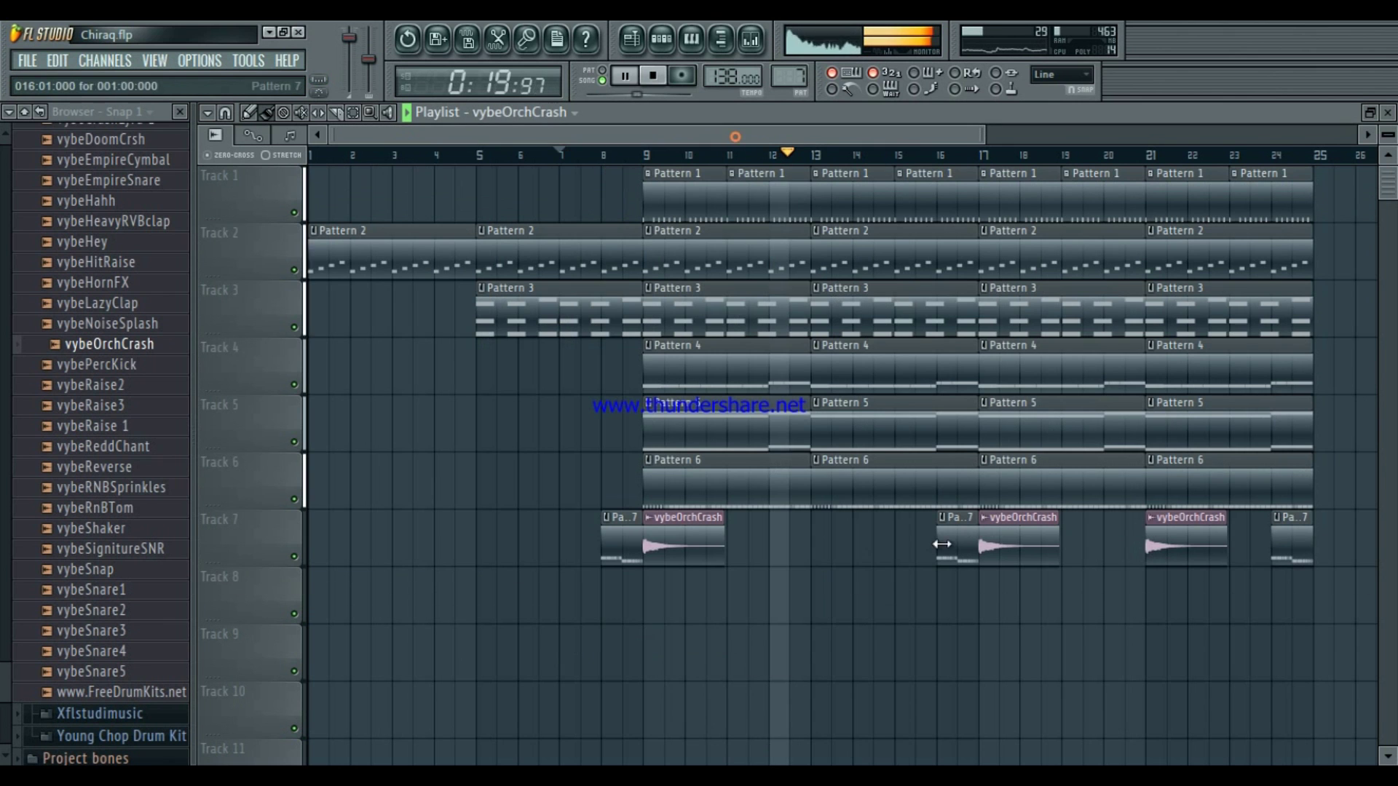
Add a vybeOrchCrash clip at bar 13 on Track 7 and set its channel volume to 31% with a slightly raised pitch
left_click(812, 538)
double_click(847, 558)
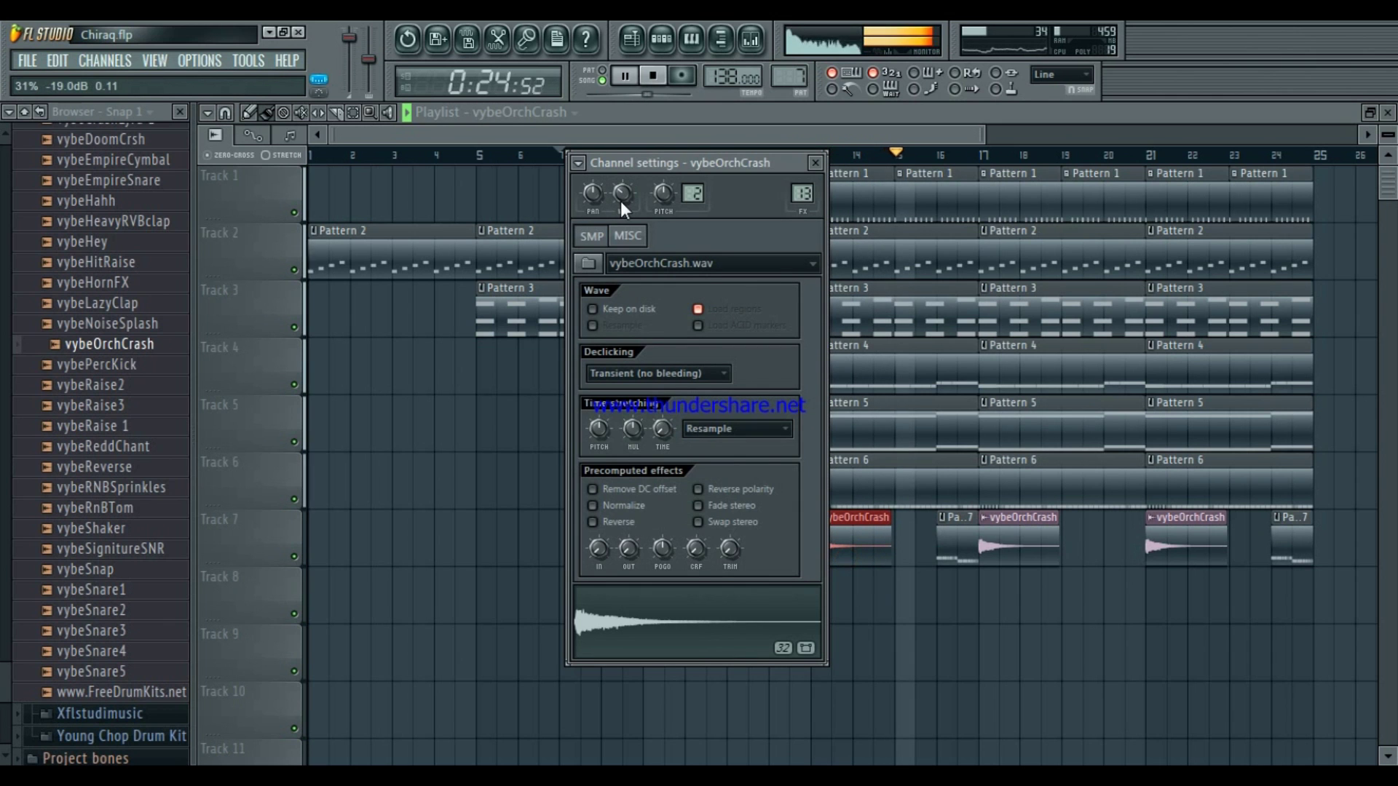
left_click_drag(662, 200, 661, 185)
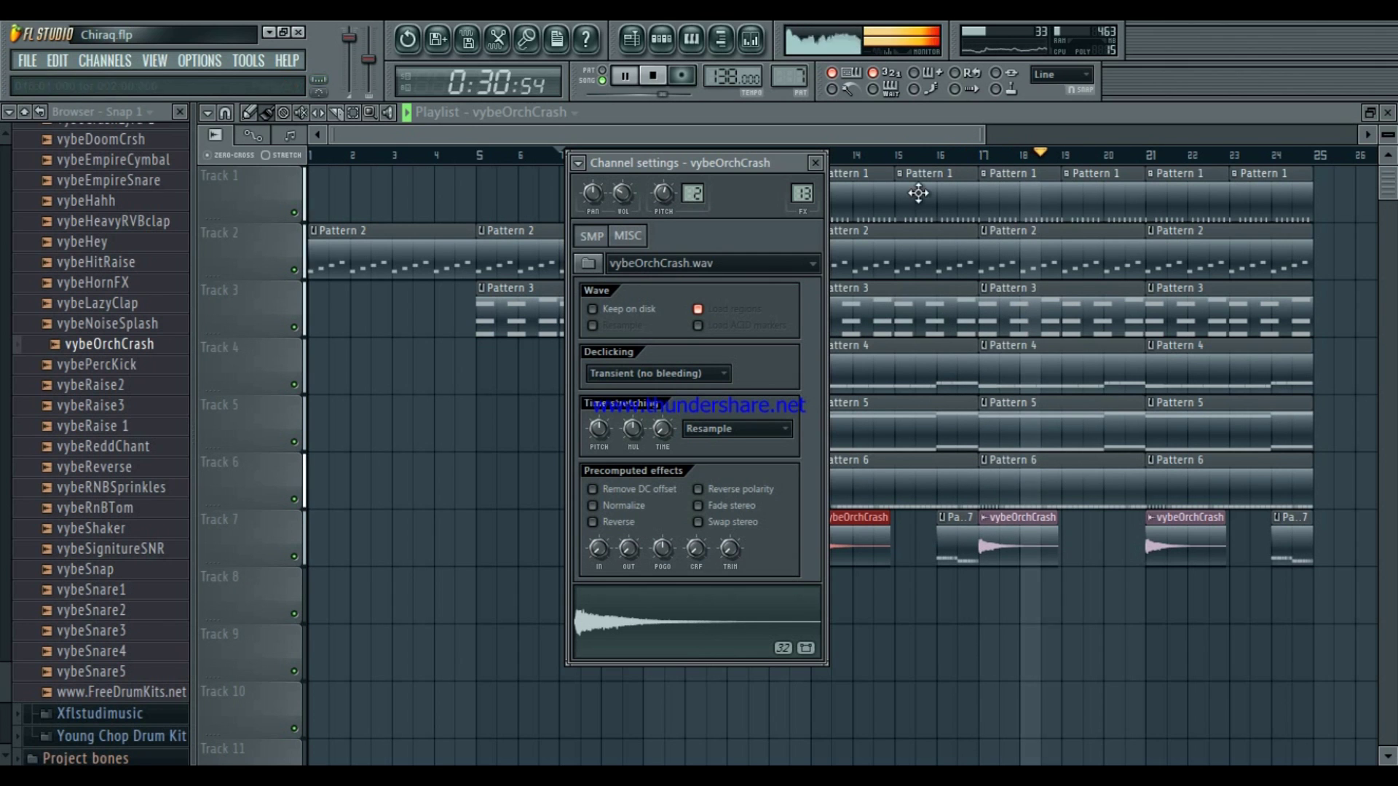
Reassign the vybeOrchCrash channel to free mixer track 14, with a slightly lowered fader and reversed polarity
left_click(577, 163)
left_click(602, 213)
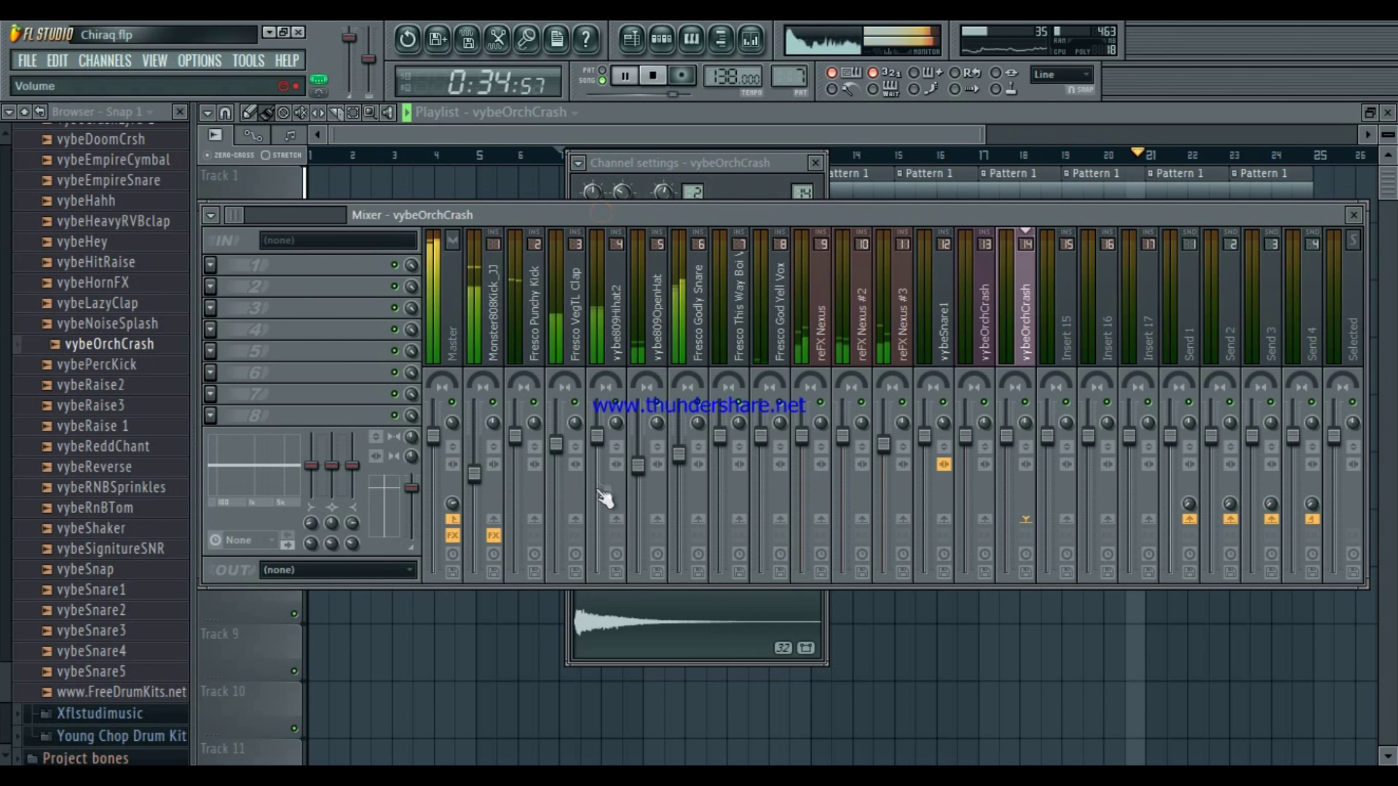
left_click_drag(1007, 437, 1007, 454)
left_click(1025, 447)
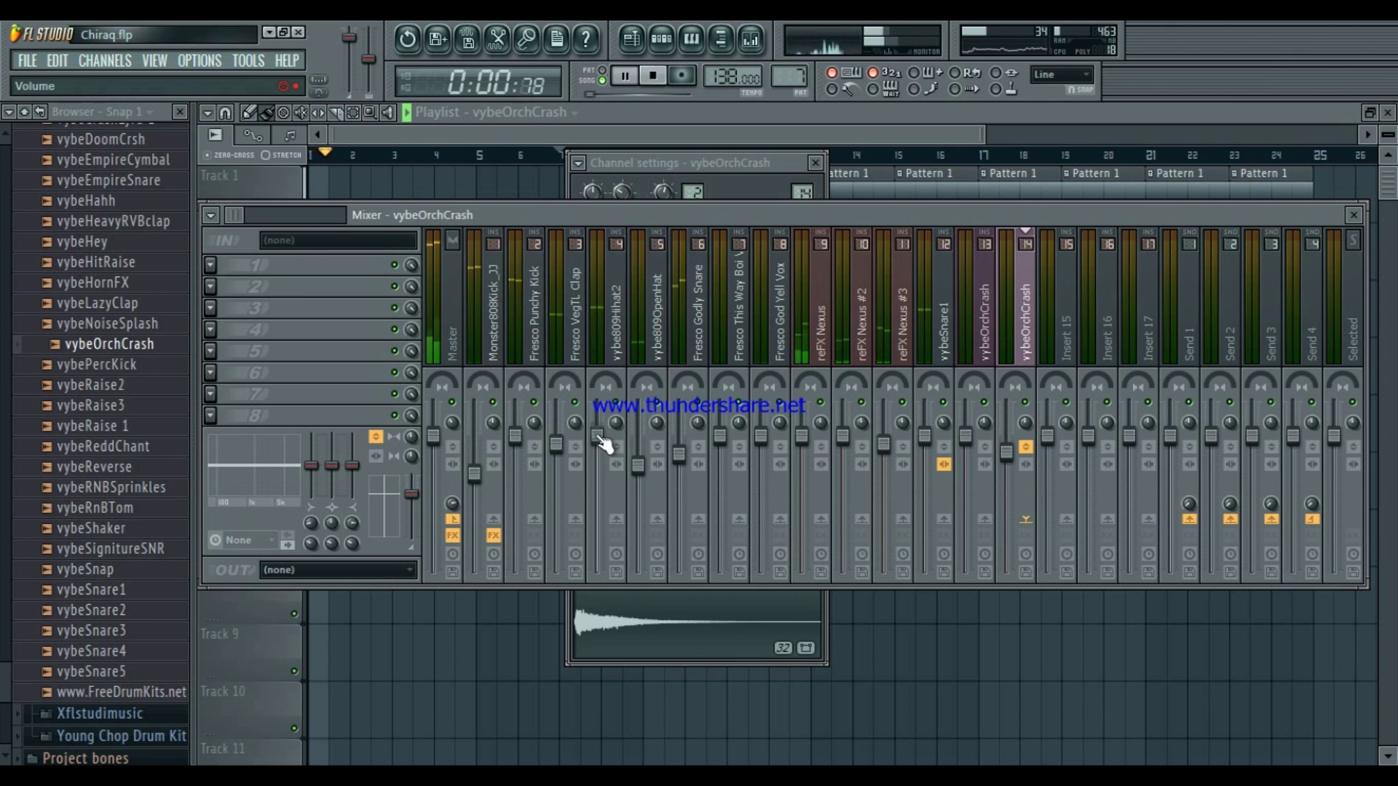
Raise the vybe809Hihat2 mixer track volume slightly and return to the playlist
scroll(603, 444, "up", 3)
left_click(274, 642)
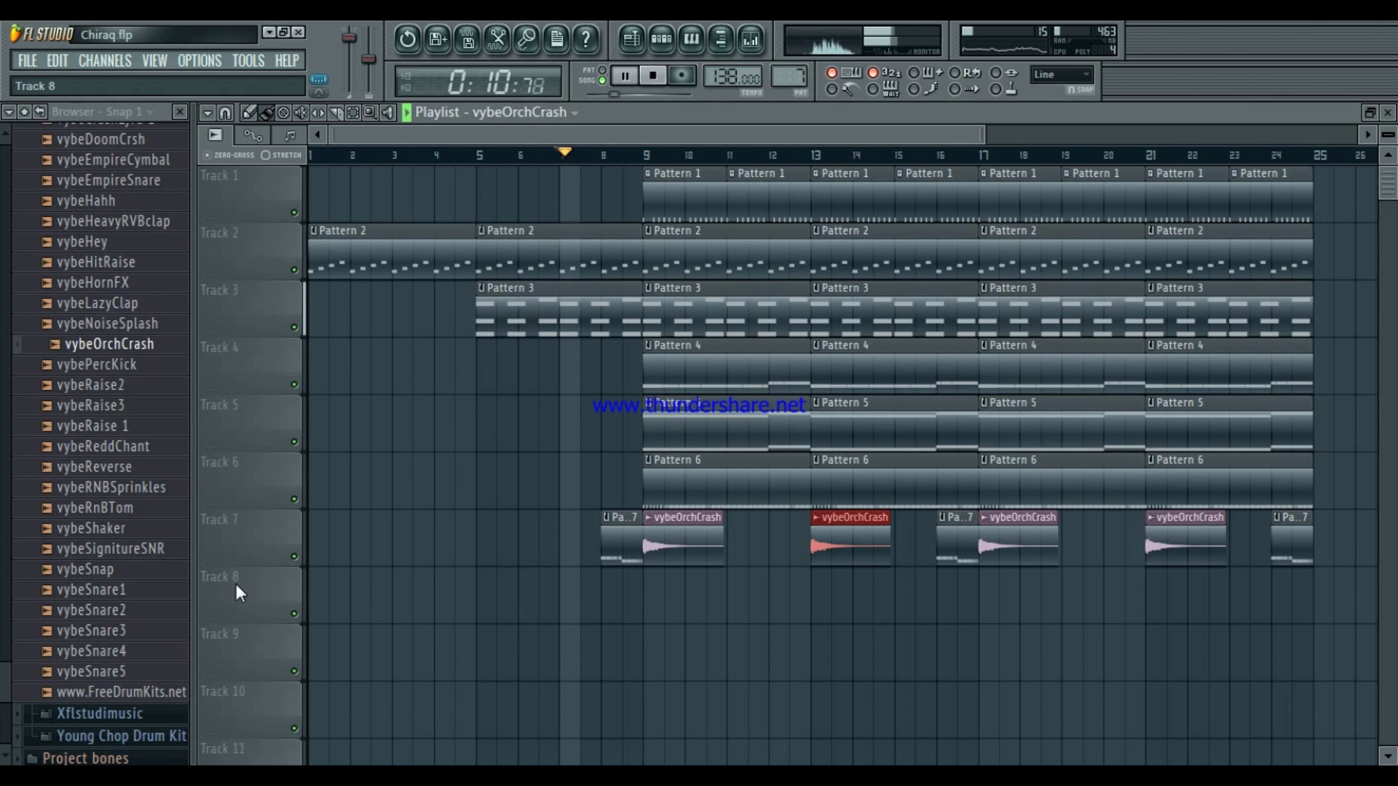
Add the vybeRaise 1 sample to the playlist and position it on Track 8 from bar 7
left_click(96, 427)
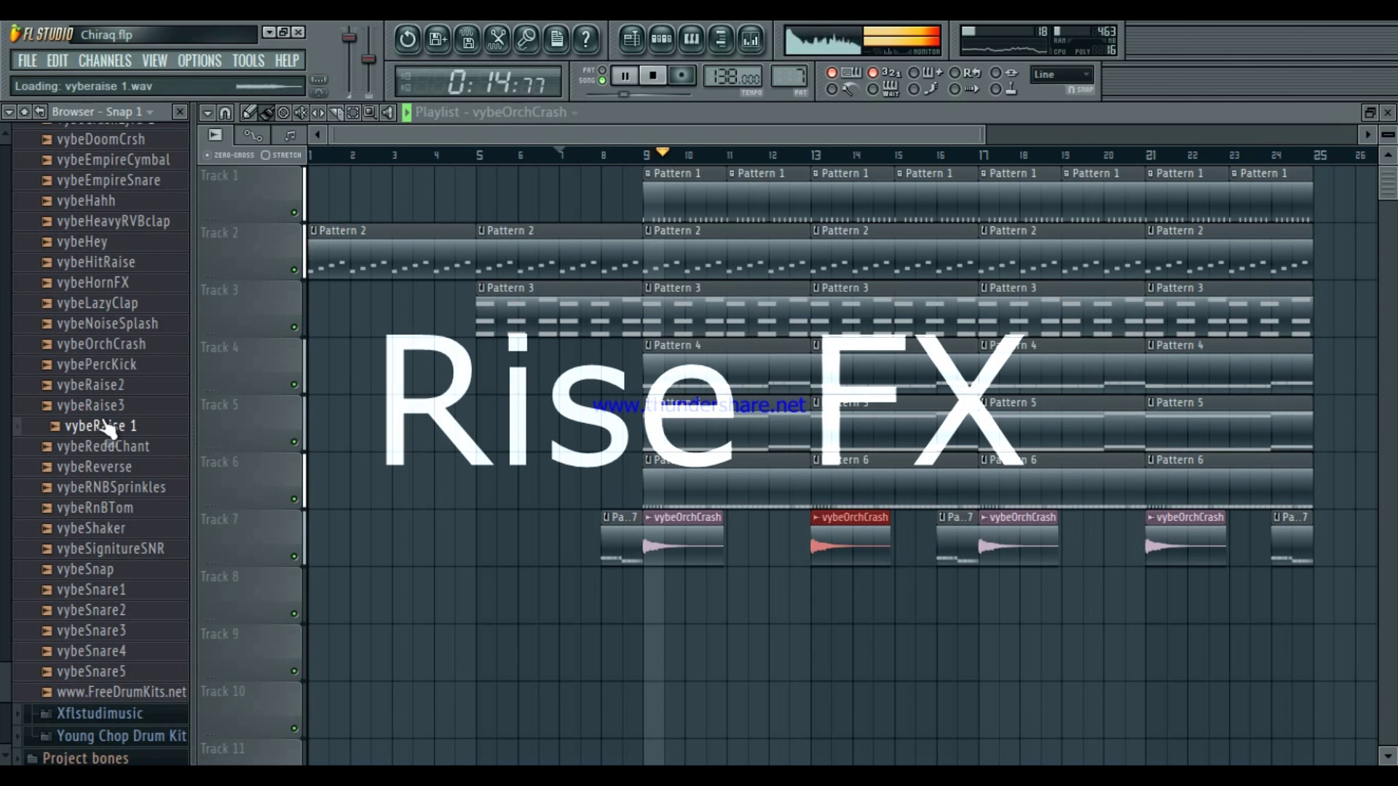
left_click_drag(108, 430, 614, 517)
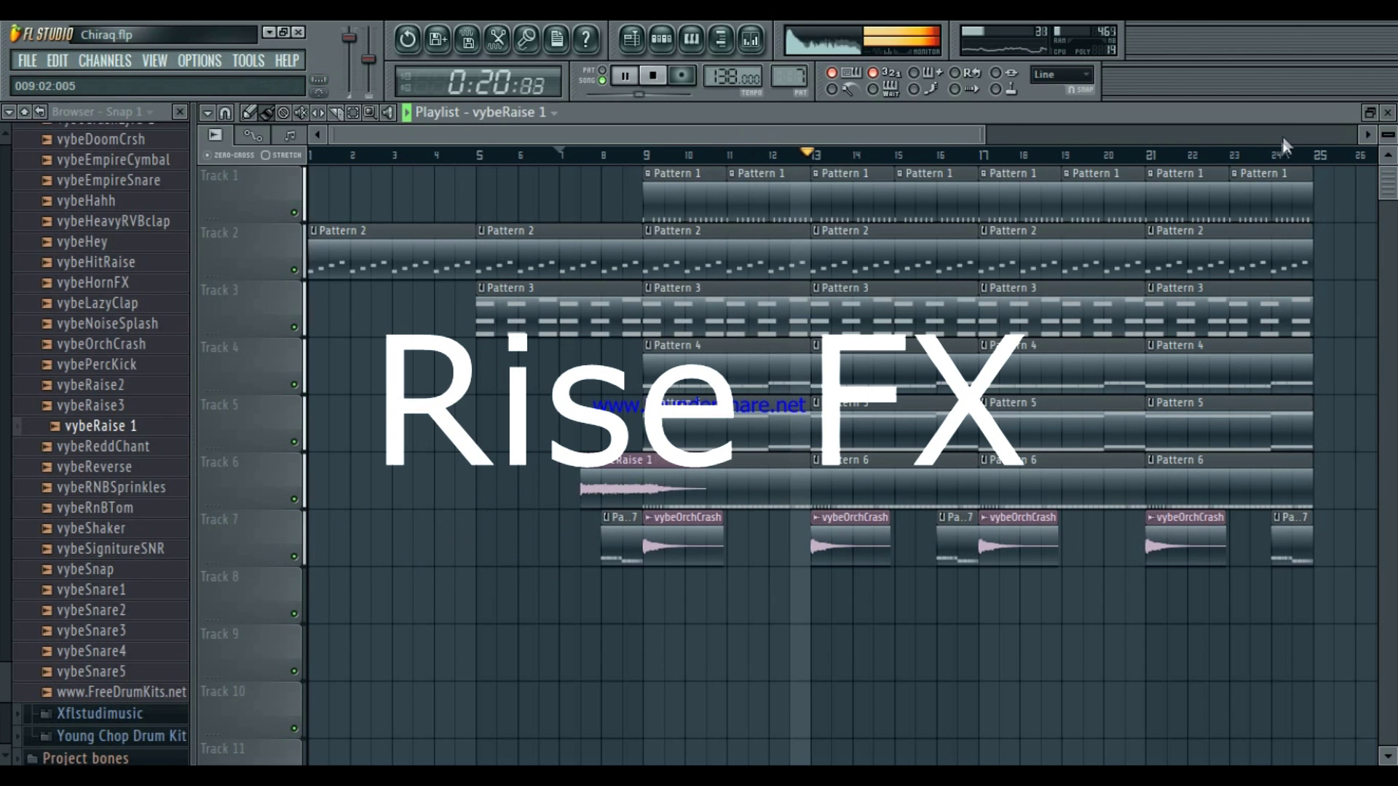
left_click_drag(988, 138, 664, 139)
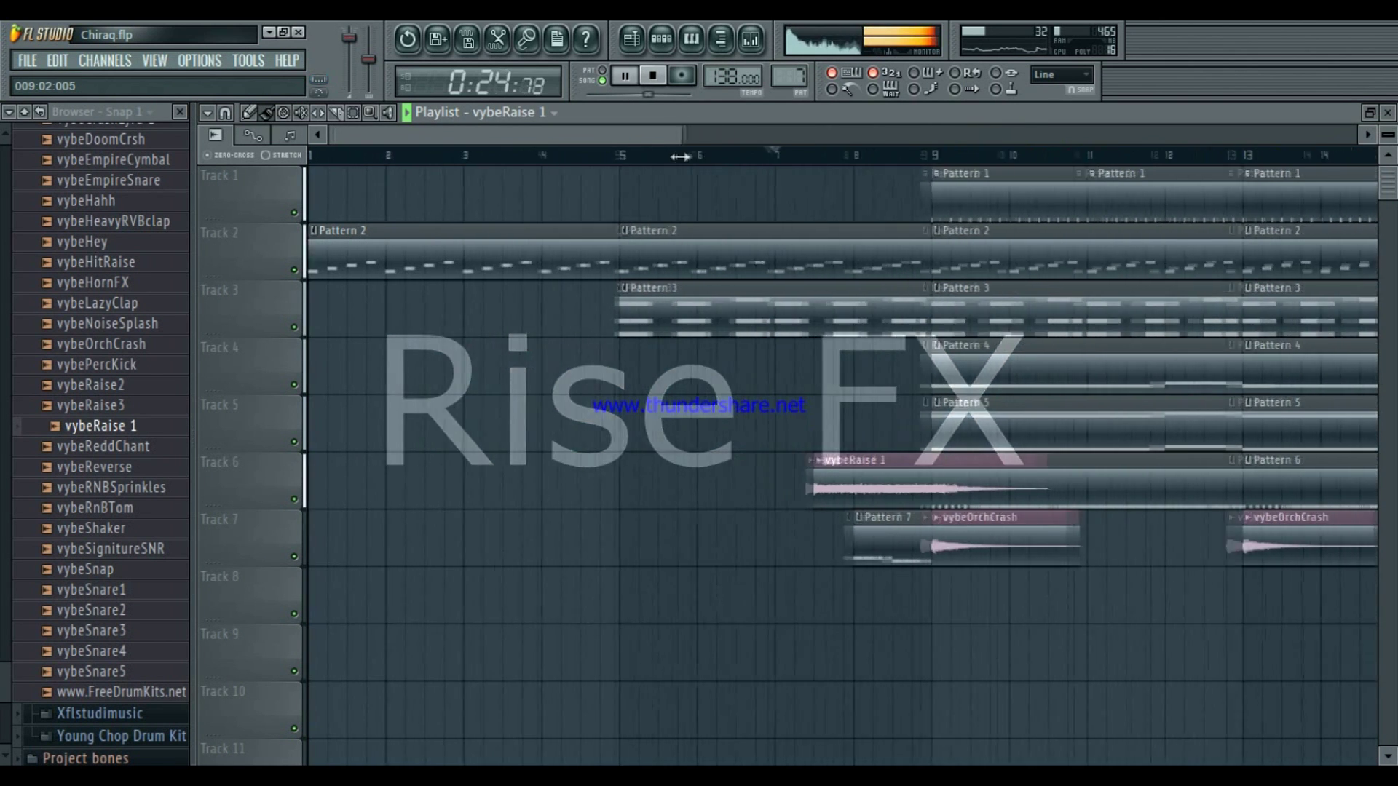
left_click_drag(880, 487, 837, 618)
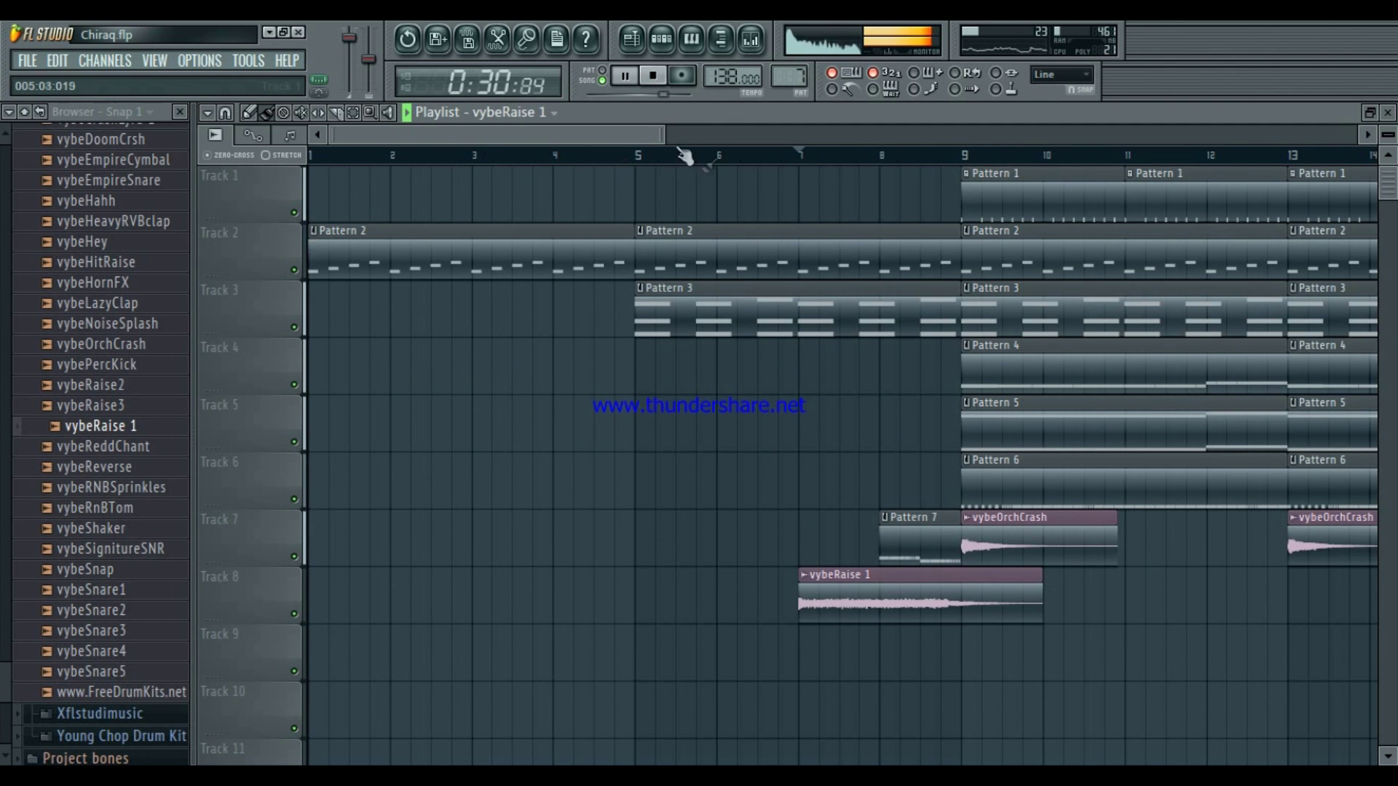
Fine-position the vybeRaise 1 clip on Track 8 to start just before beat 2 of bar 7
left_click_drag(664, 140, 582, 139)
left_click_drag(673, 616, 722, 617)
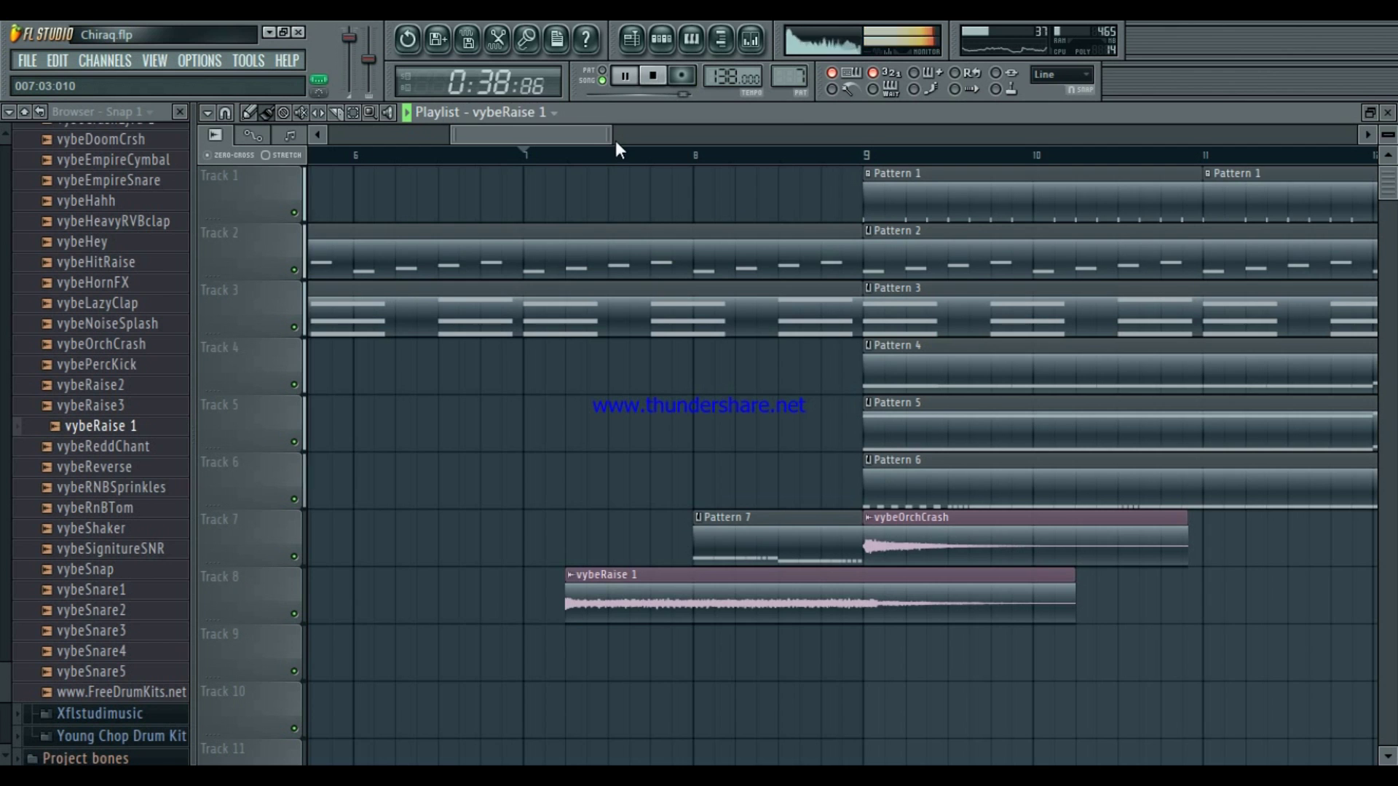
left_click_drag(613, 137, 572, 136)
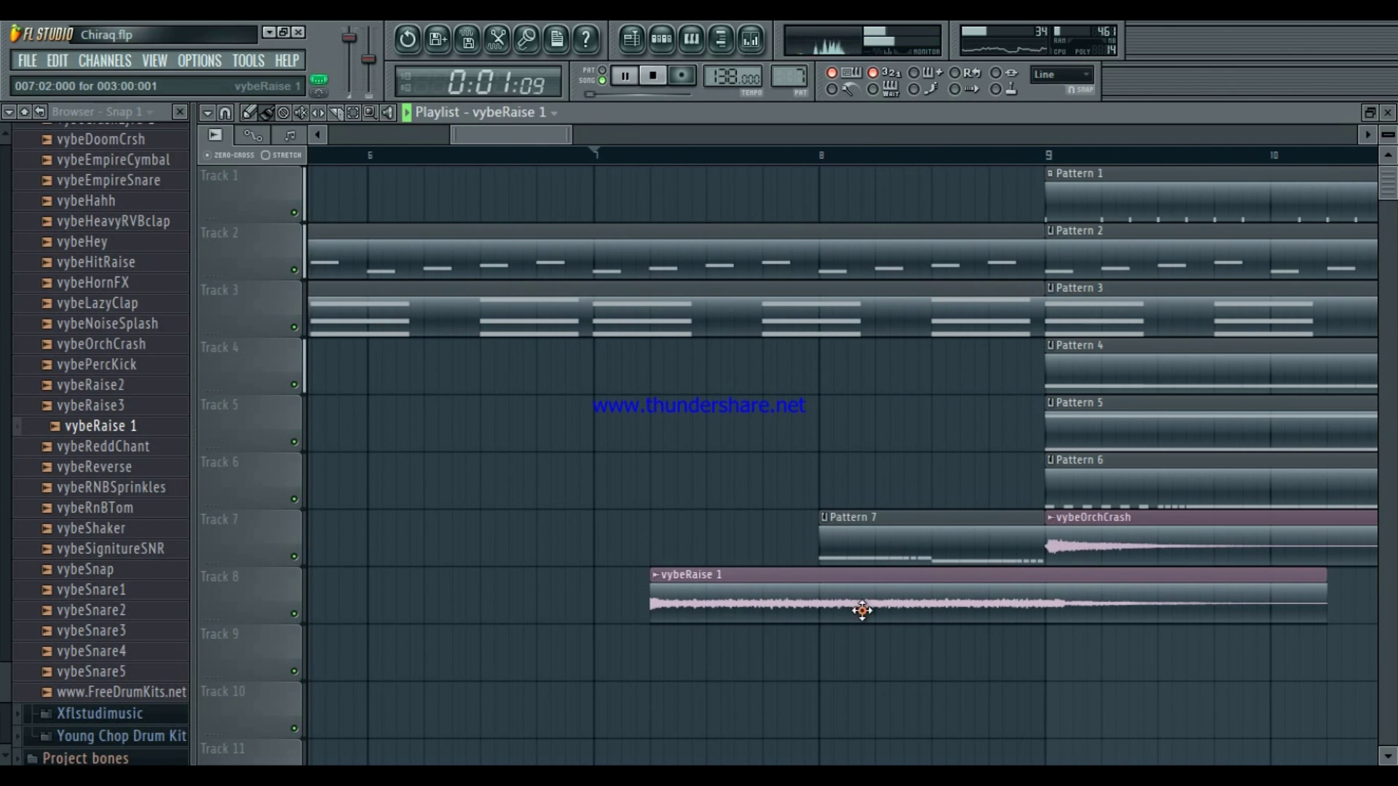
left_click_drag(862, 610, 849, 610)
Lower the vybeRaise 1 channel volume to 34% and assign the channel to a free mixer track
double_click(766, 586)
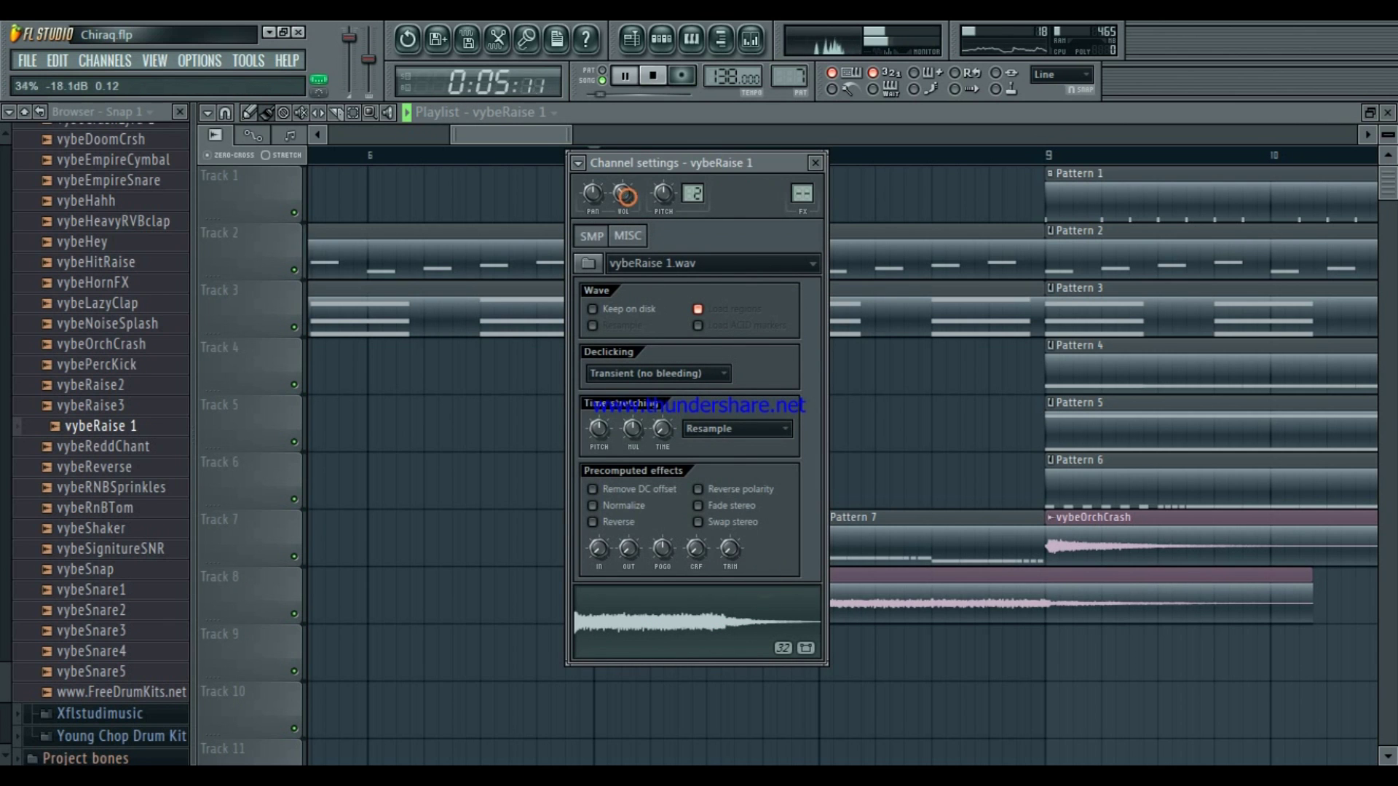
left_click(579, 163)
left_click(613, 215)
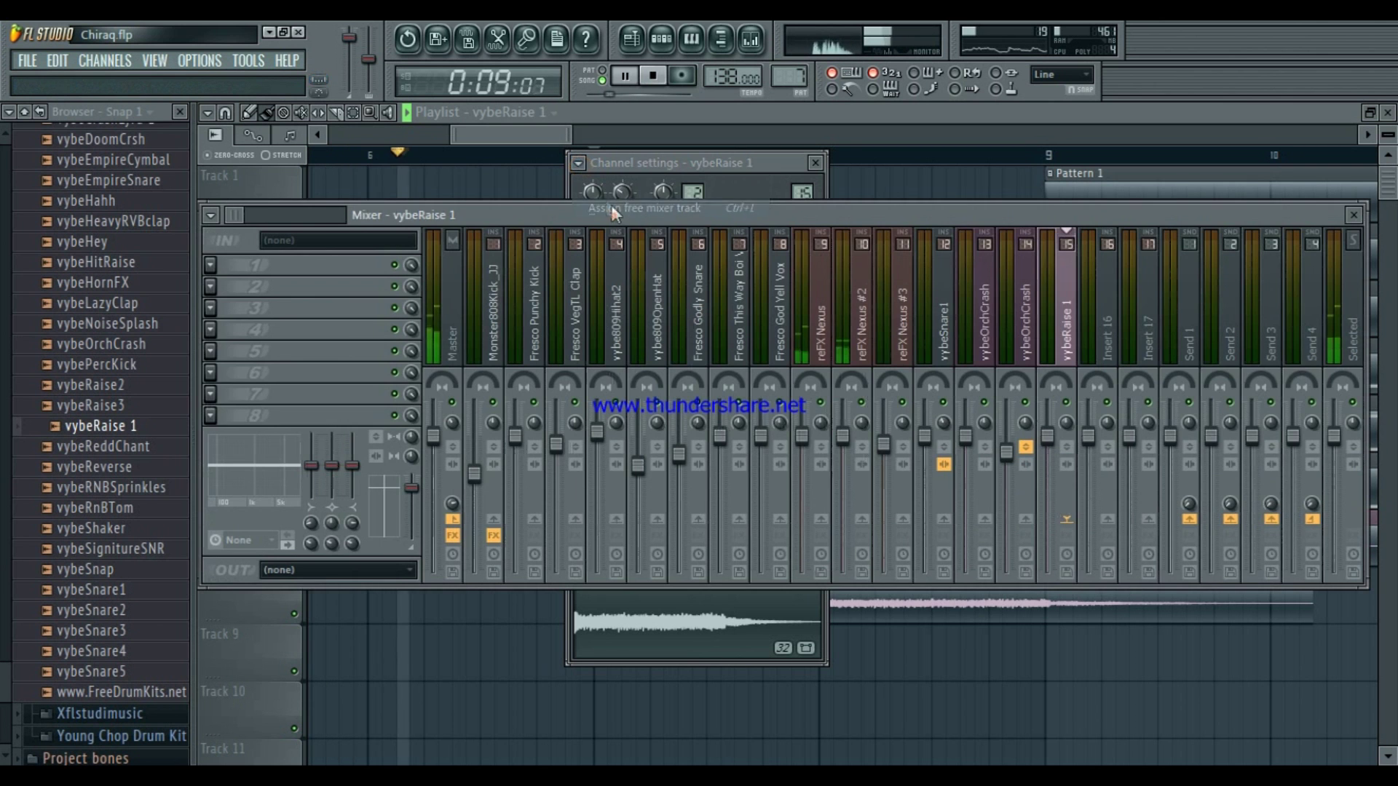
left_click_drag(543, 128, 610, 146)
left_click_drag(546, 139, 540, 142)
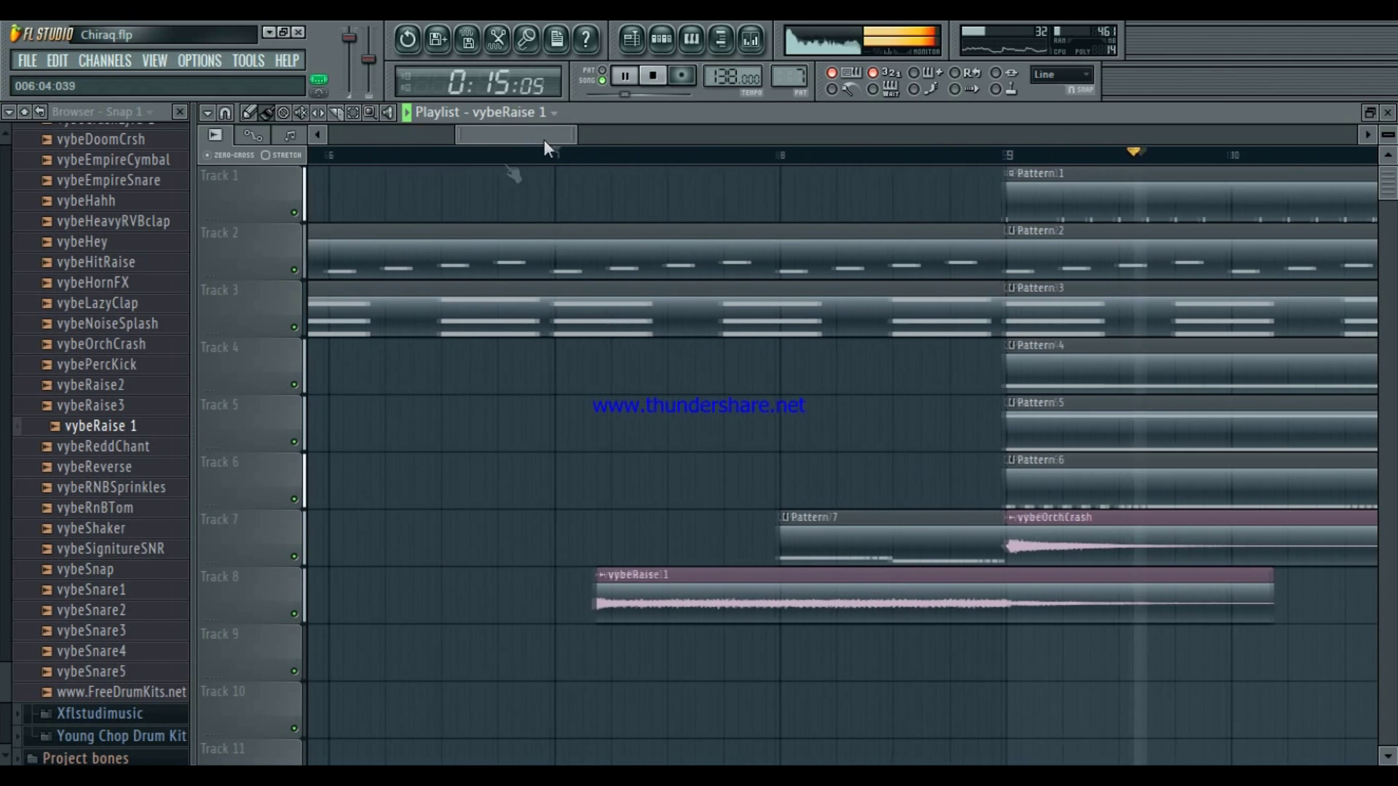
Preview another vybeRaise sample, stop playback, and open the 808 Mafia FX folder within the Official 808 Mafia drum kit
left_click(102, 406)
key("space")
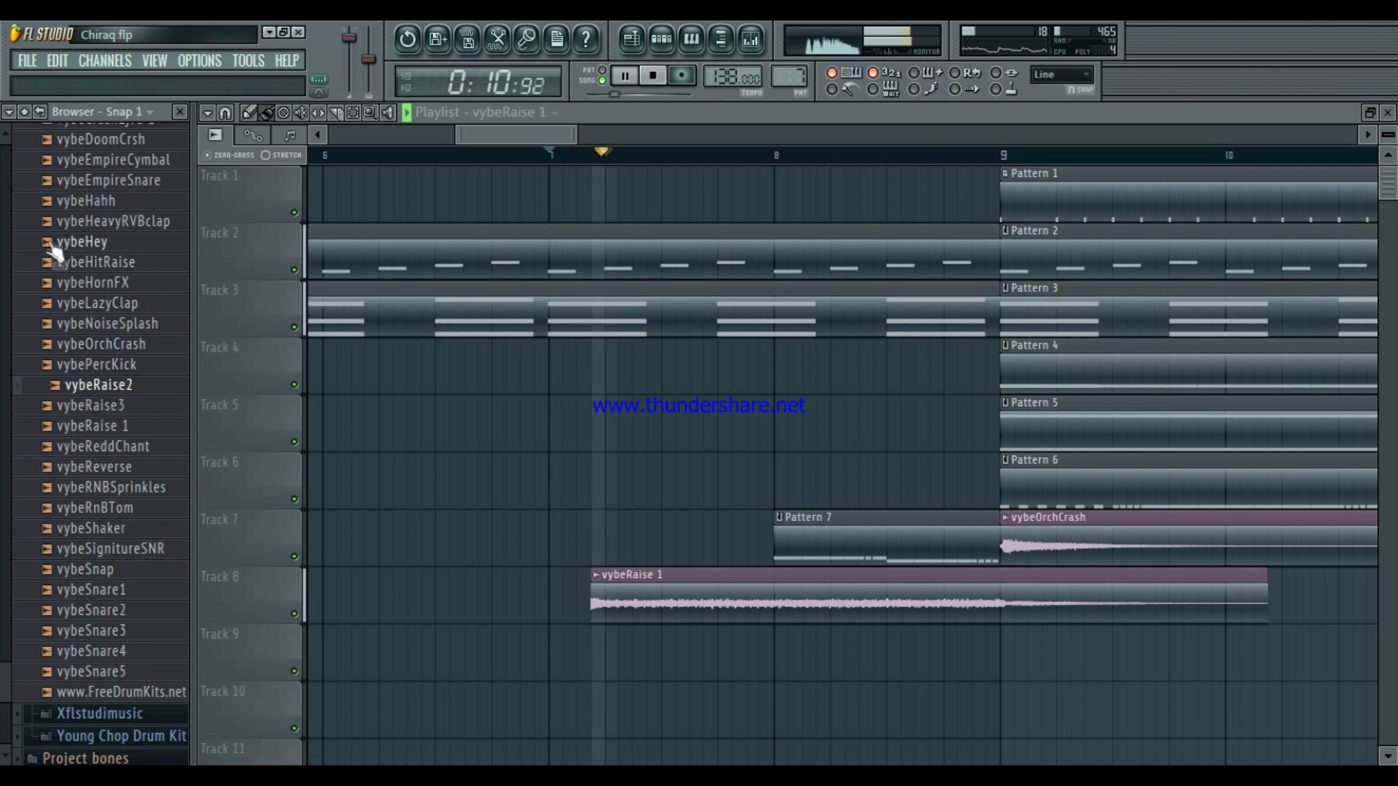
left_click_drag(6, 675, 14, 436)
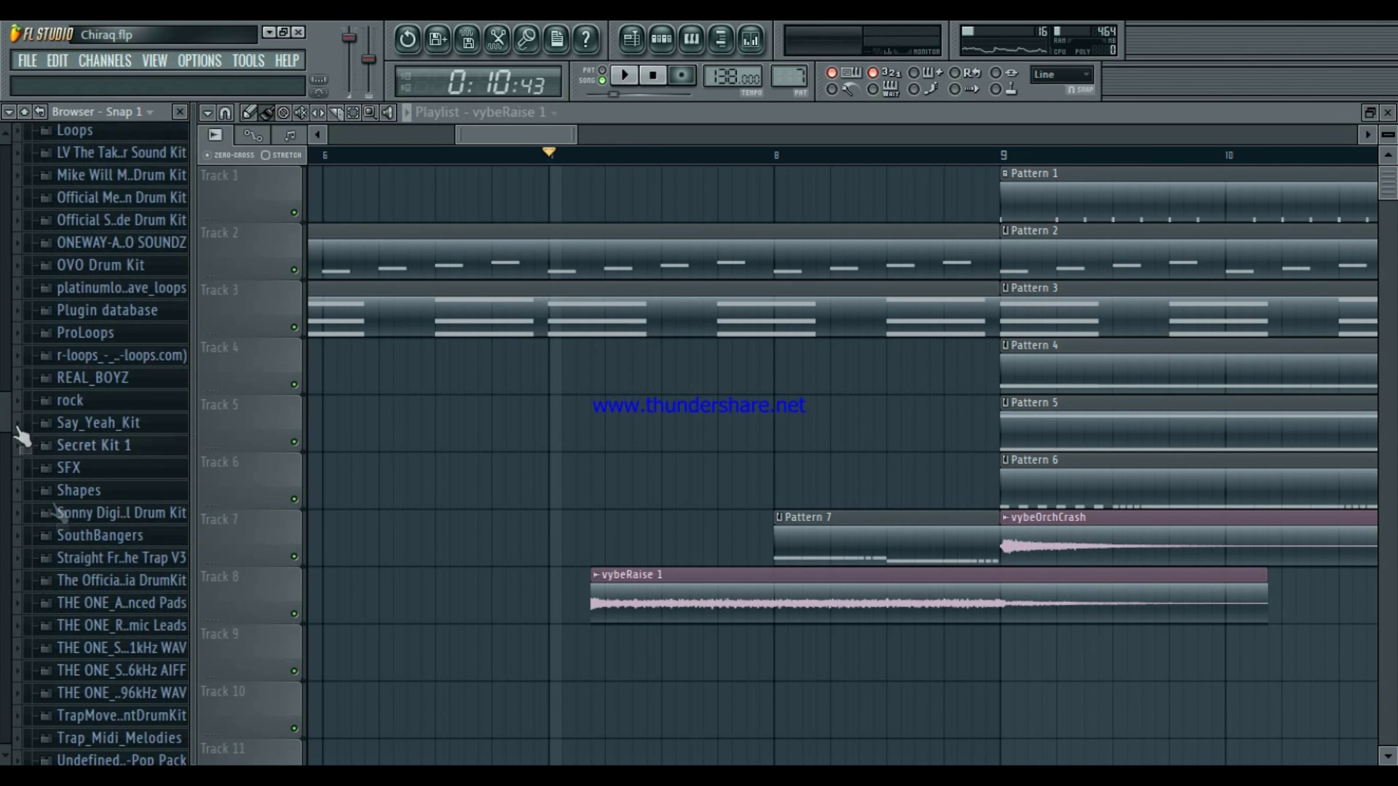
left_click(170, 594)
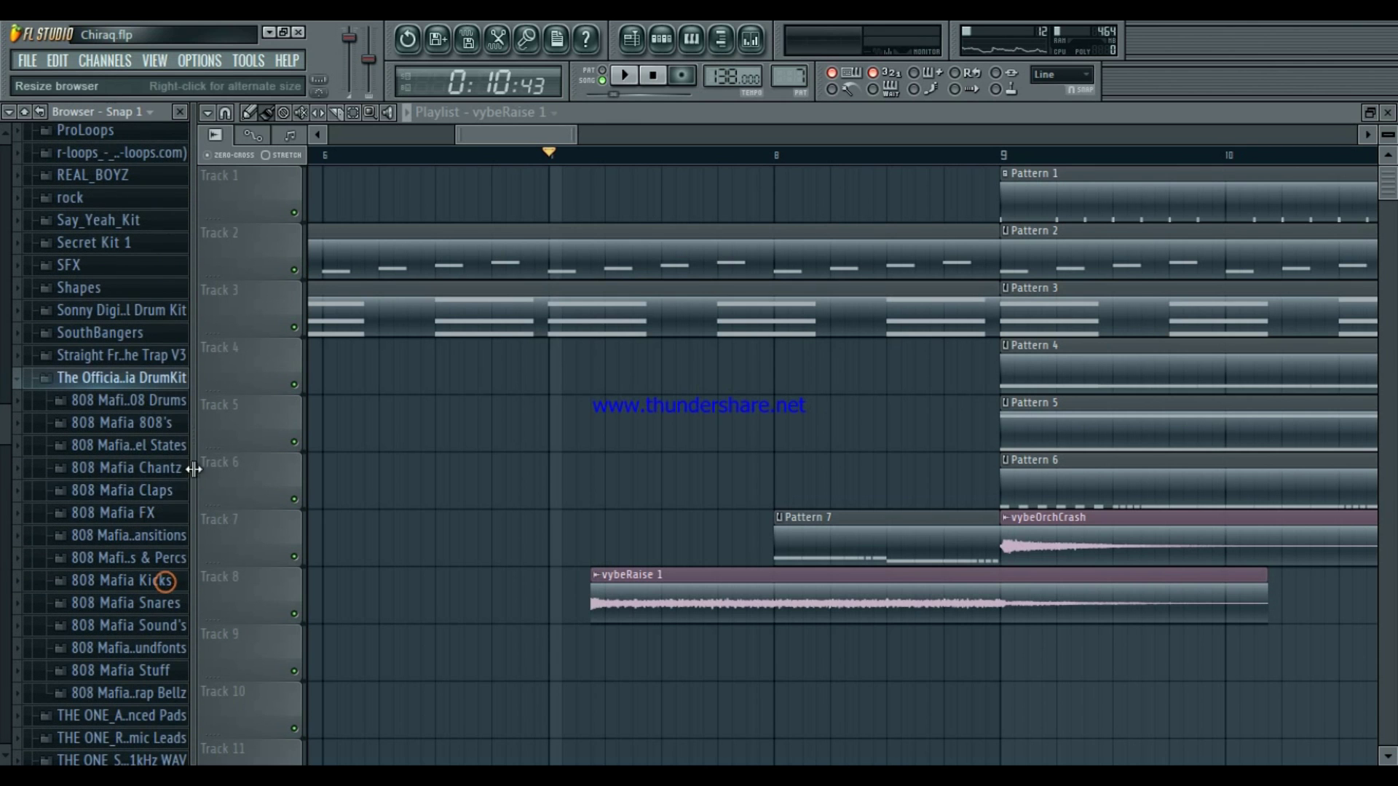
left_click(158, 516)
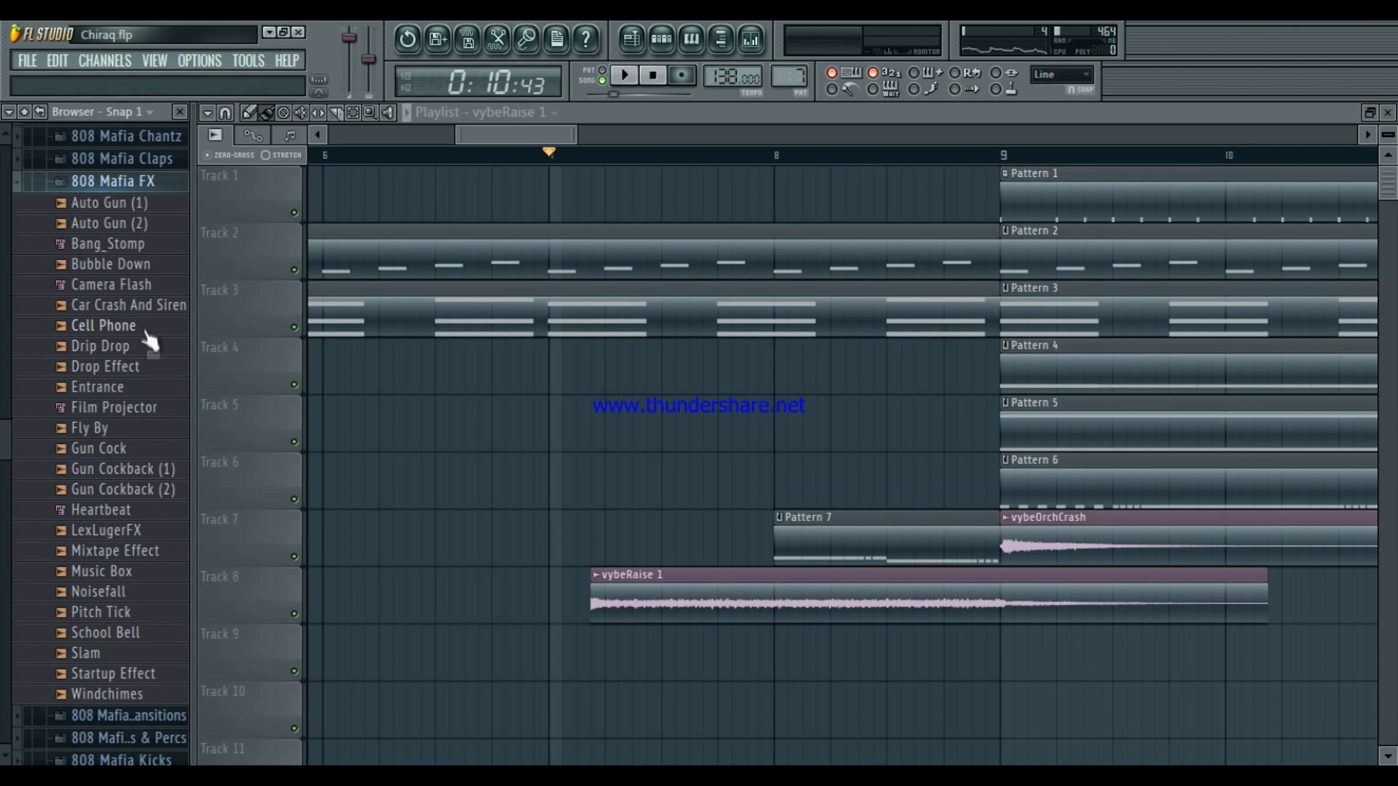
Audition 808 Mafia FX samples such as Film Projector, Entrance and Pitch Tick for a suitable transition sound
left_click(117, 309)
left_click(102, 404)
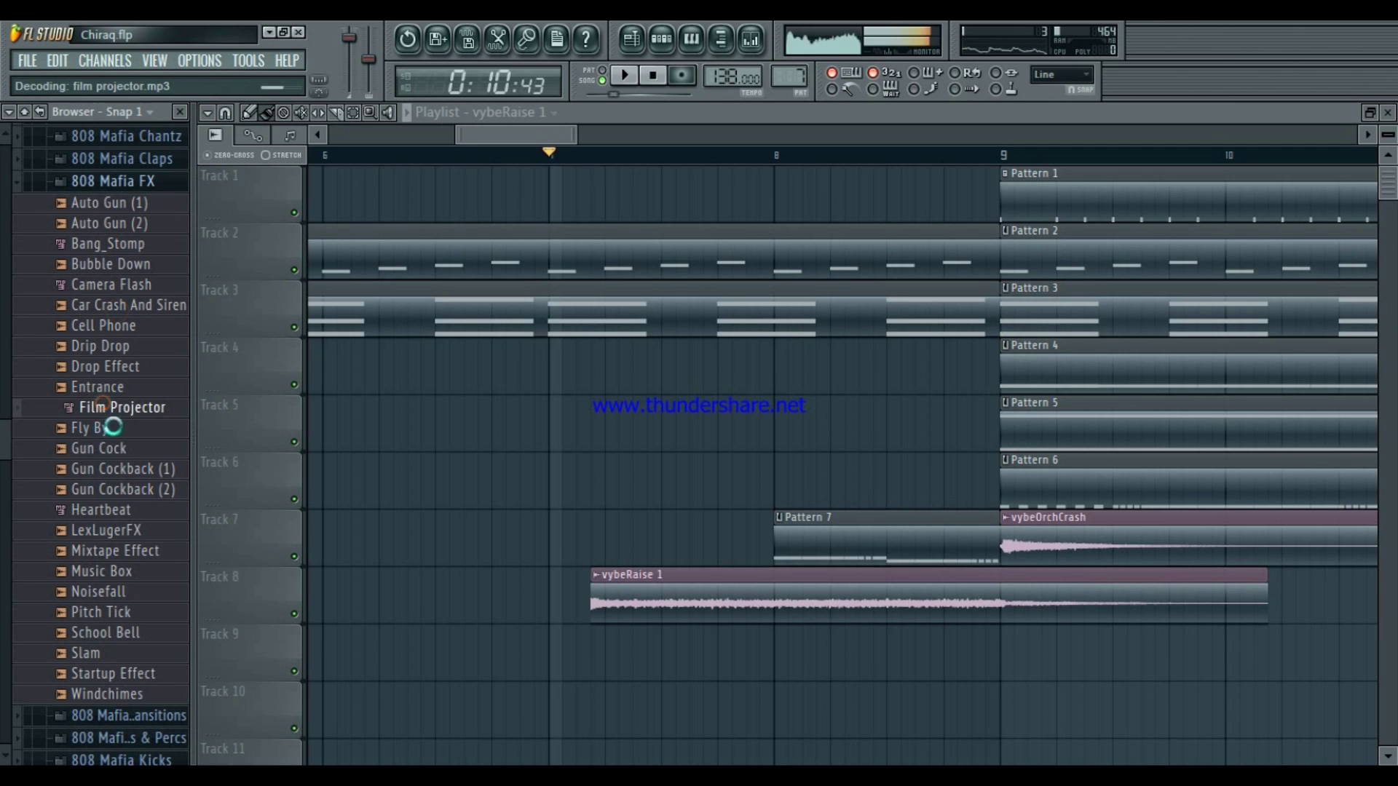
left_click(111, 371)
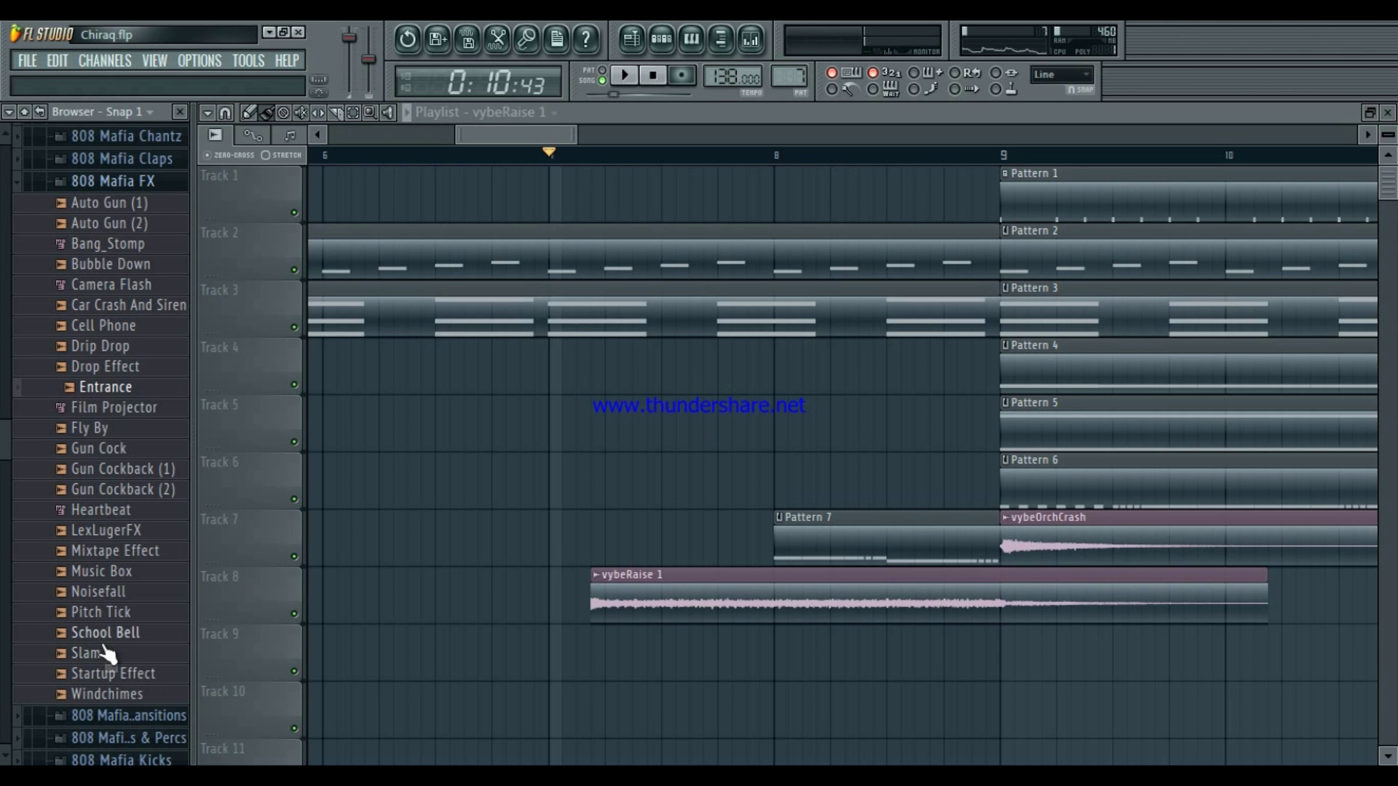
left_click(120, 613)
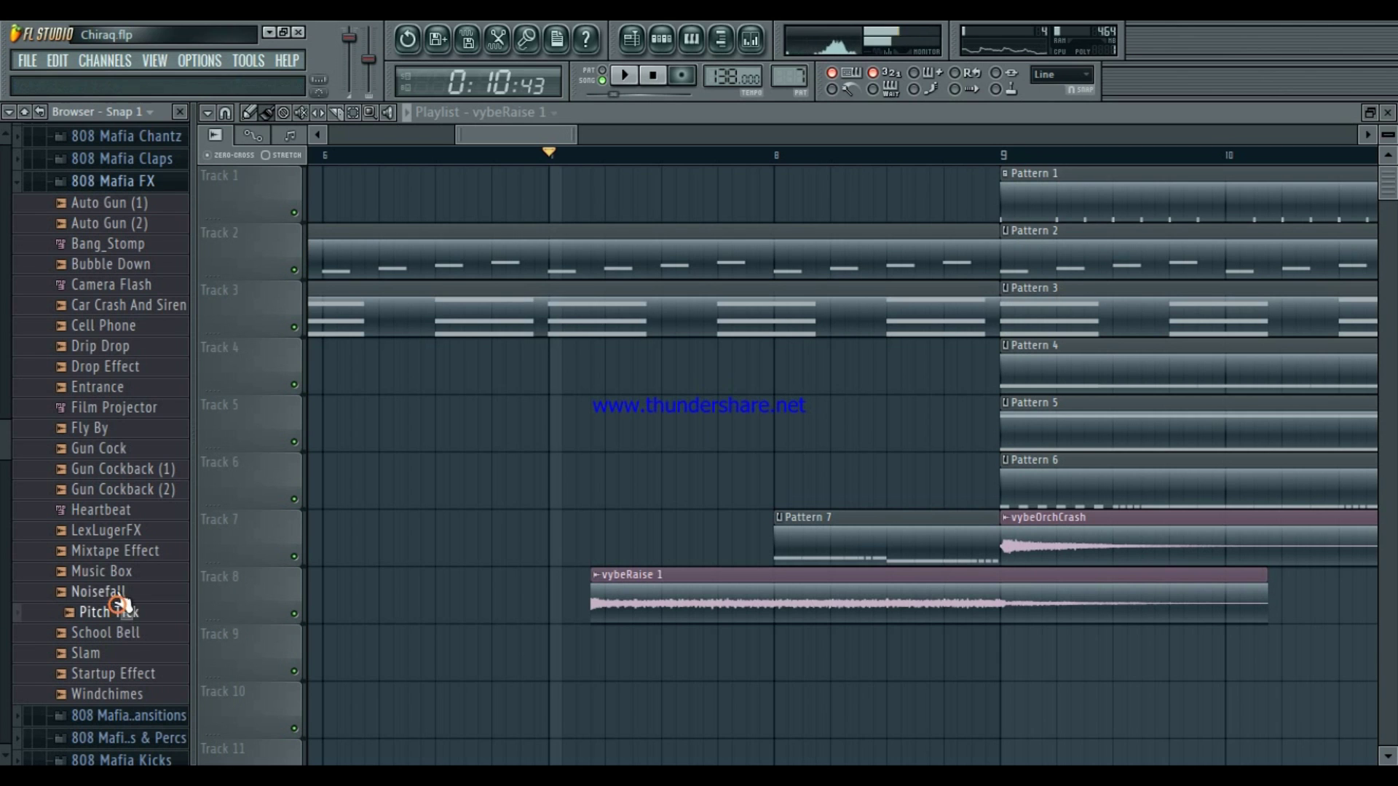
left_click(136, 551)
Replace the vybeRaise 1 clip on Track 8 with the LexLugerFX sample, starting just after beat 2 of bar 6
left_click(122, 535)
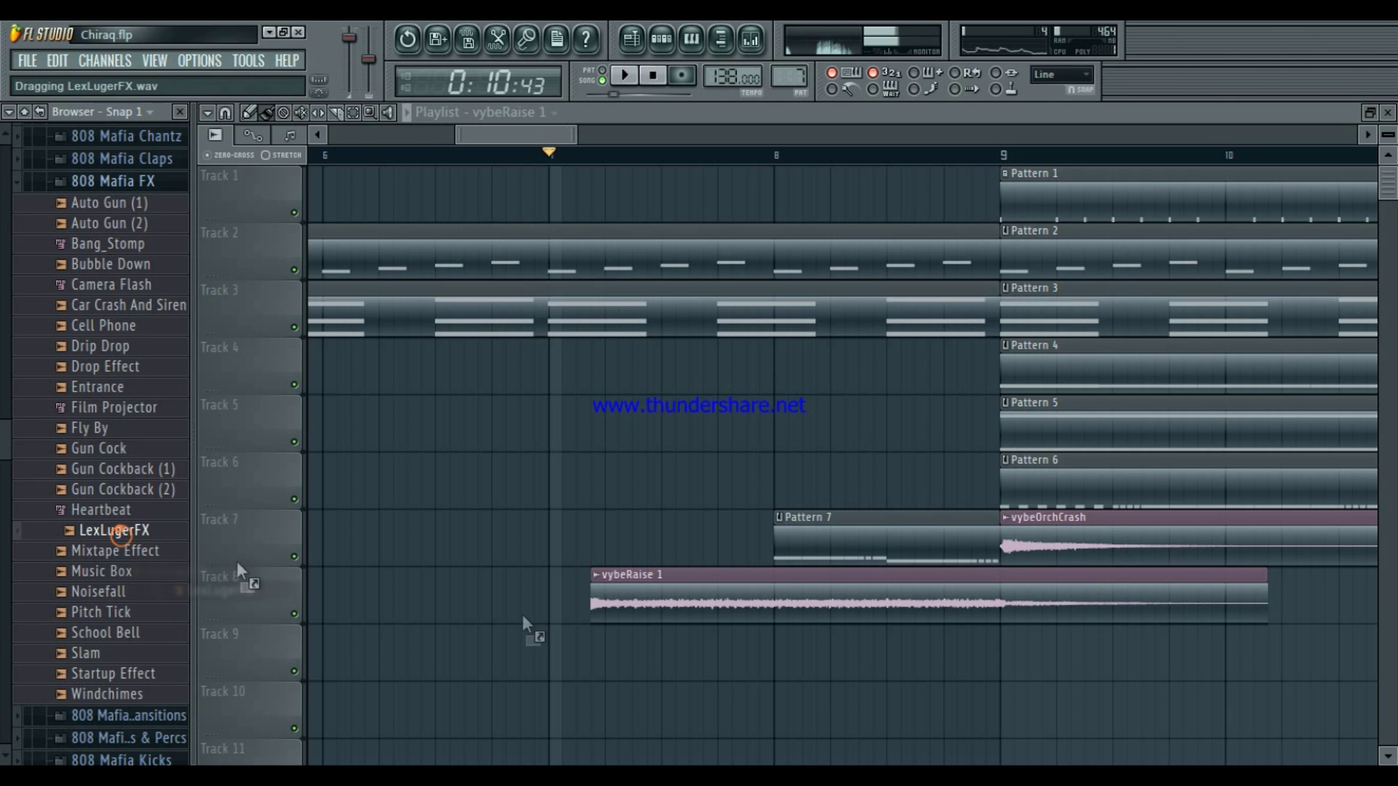
left_click_drag(607, 602, 607, 601)
left_click_drag(803, 615, 615, 596)
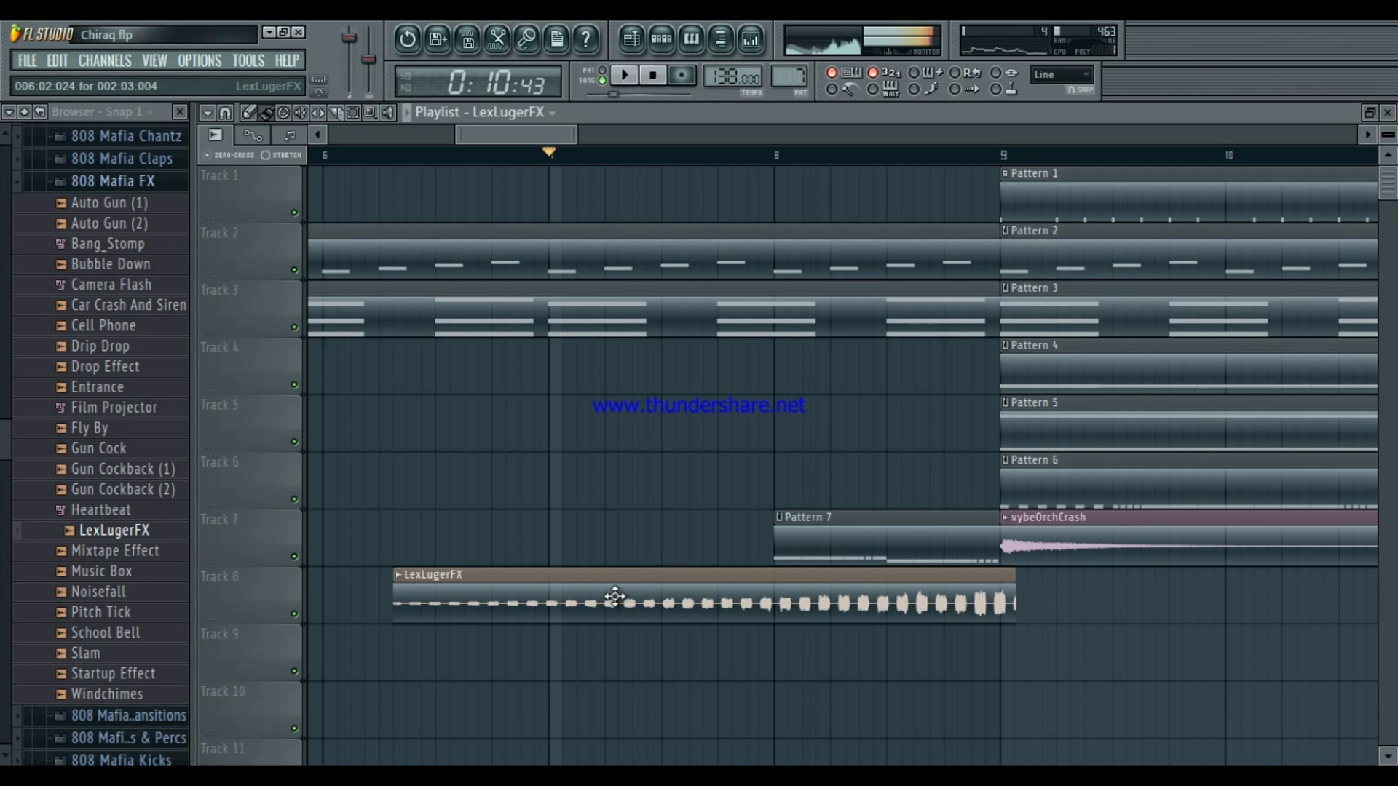
Play back the transition, shift the LexLugerFX clip on Track 8 one beat later, and activate the Slice tool
key("space")
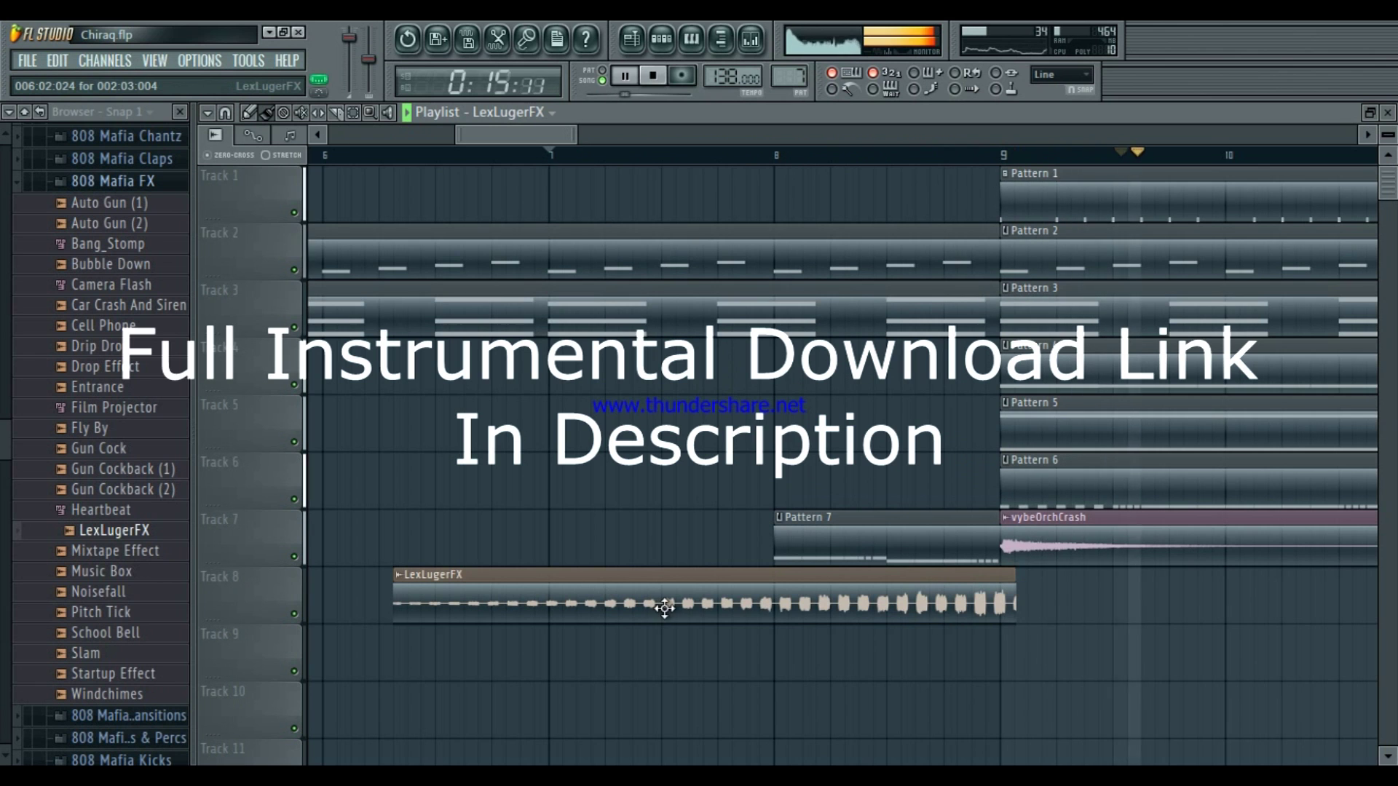
left_click_drag(688, 606, 739, 619)
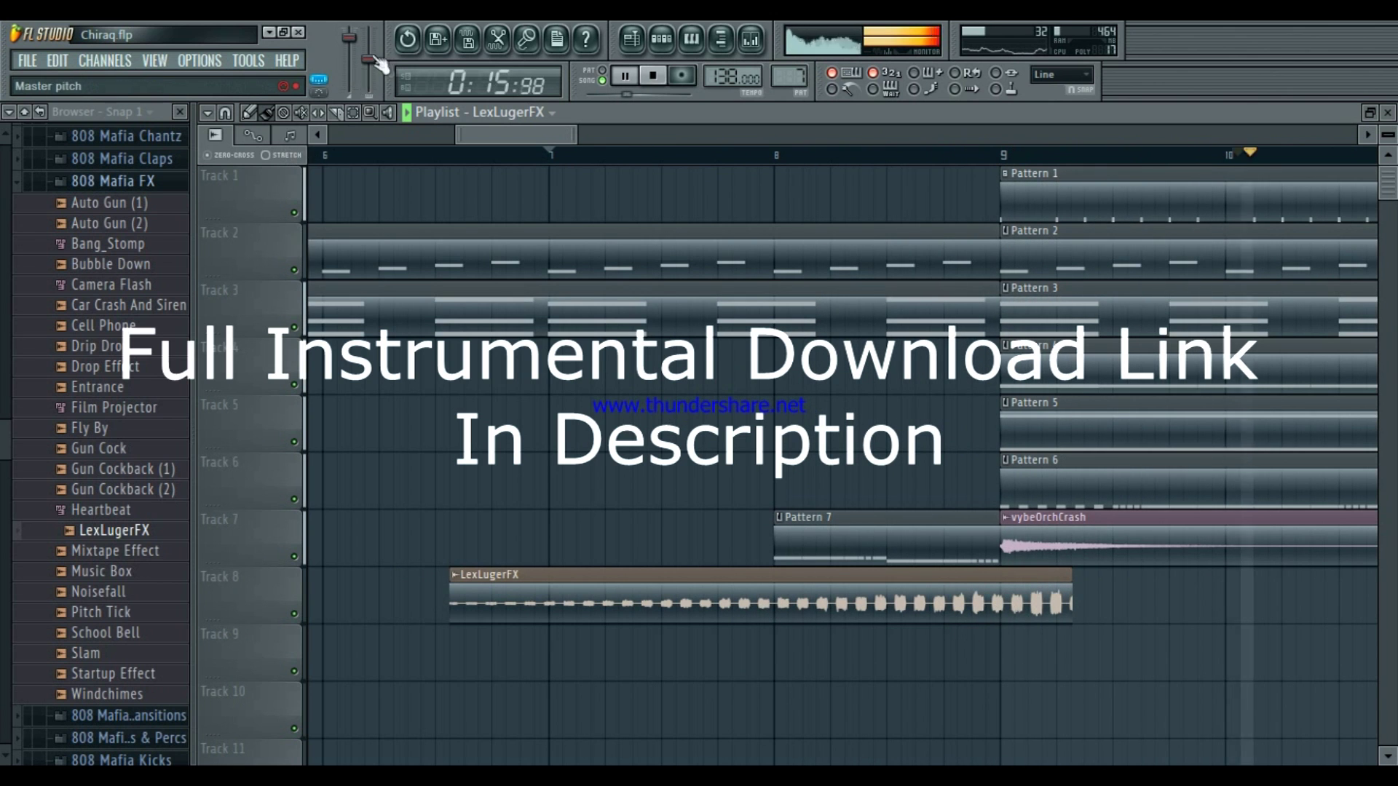
left_click(337, 111)
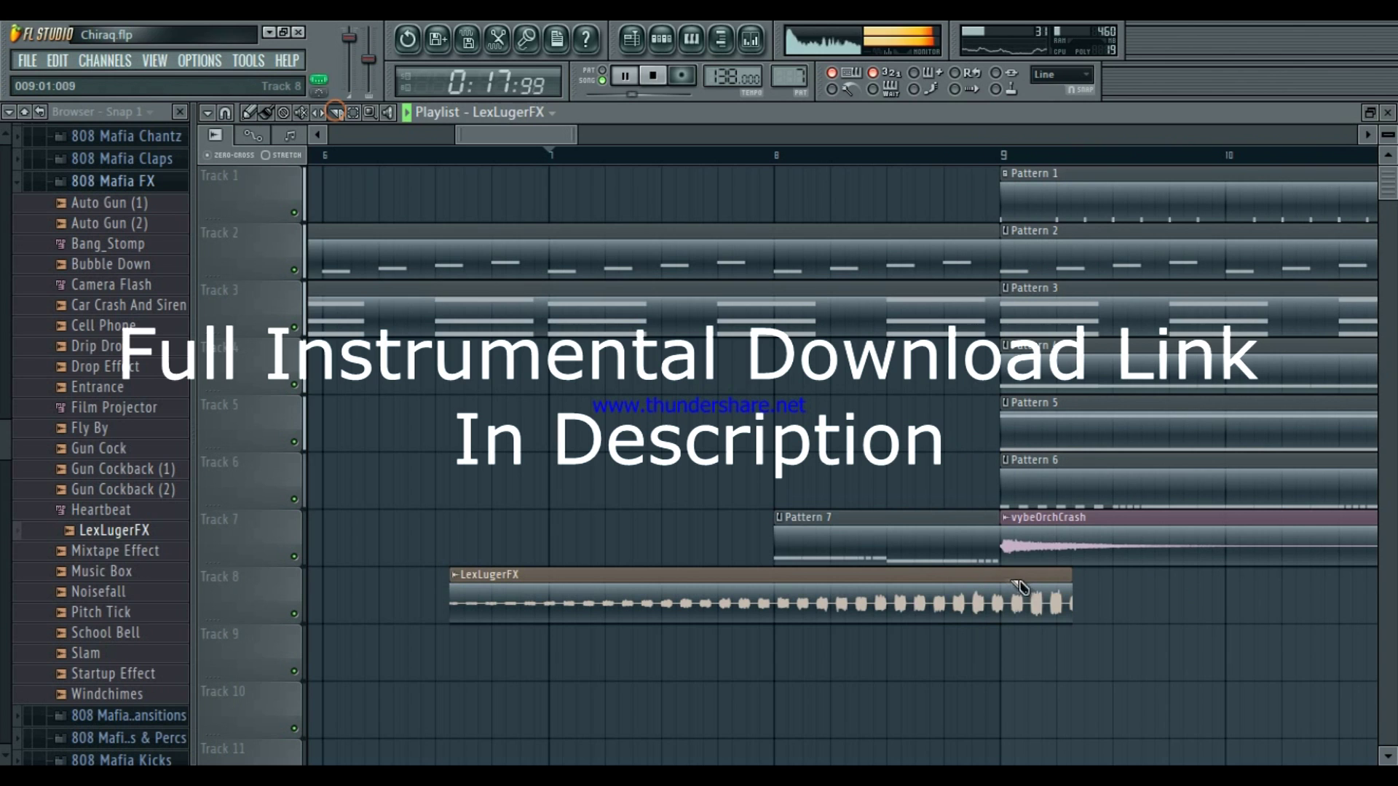